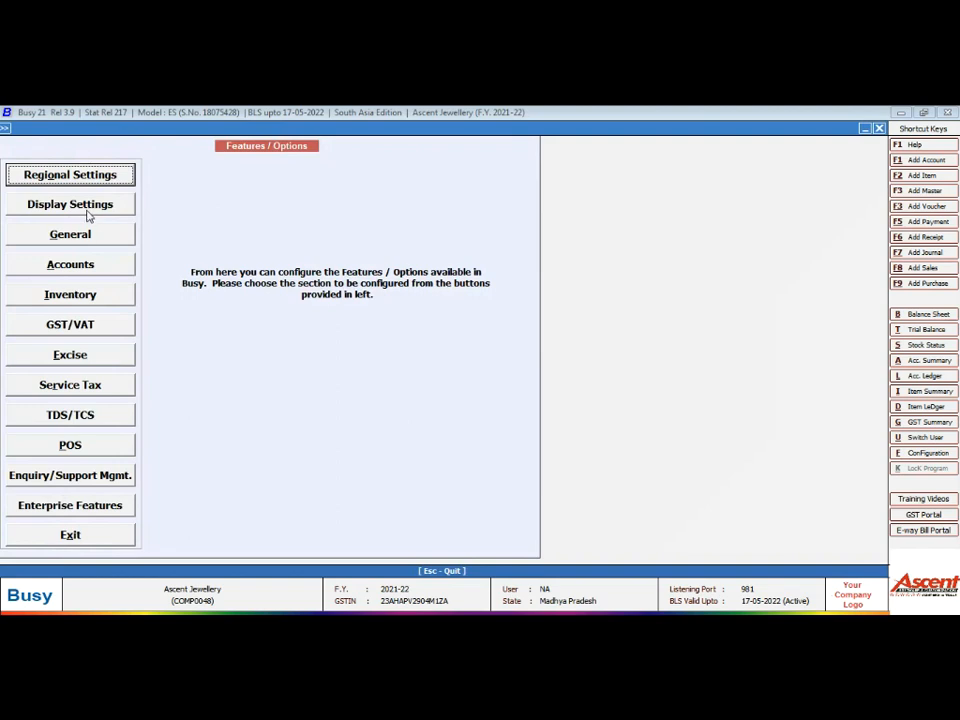
Go to the "Show End of List in Master's Drop Down List" setting in the General options and save those options.
left_click(76, 232)
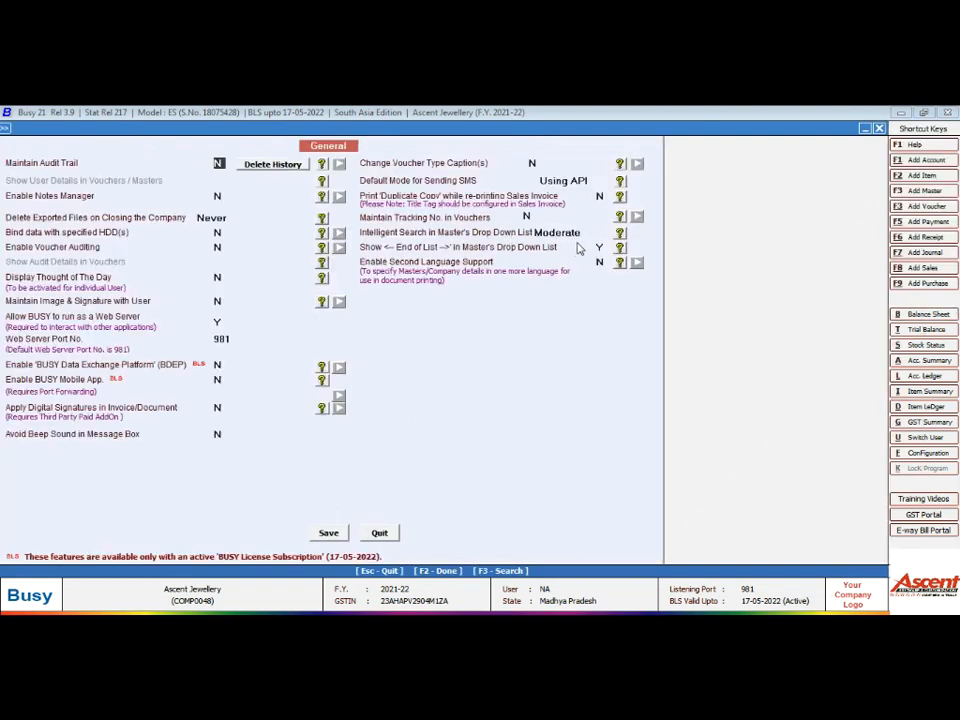
left_click(601, 247)
key("Return")
key("Up")
left_click(328, 532)
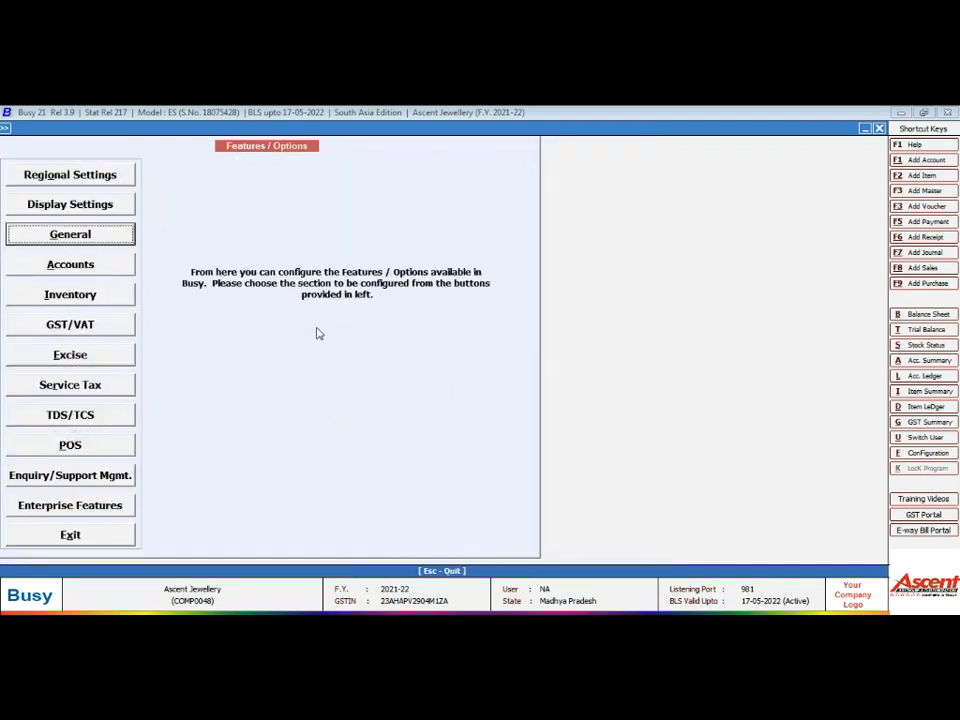
Enable Alternate Unit of Items in the Inventory options, with alternate unit details hidden and alternate quantity change allowed in vouchers.
left_click(95, 295)
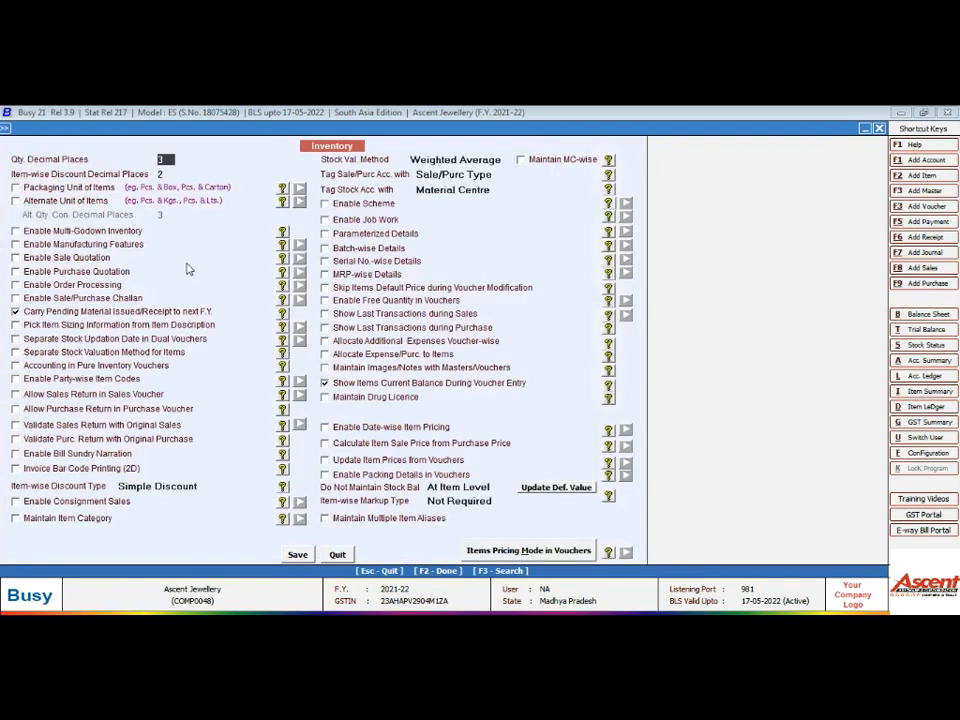
left_click(15, 201)
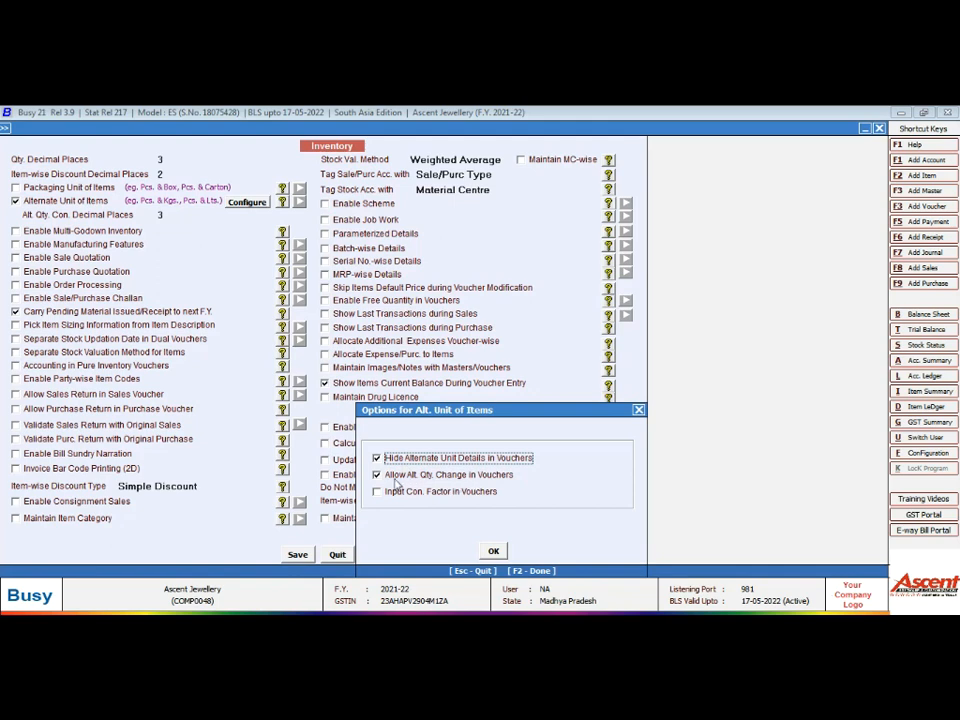
left_click(493, 551)
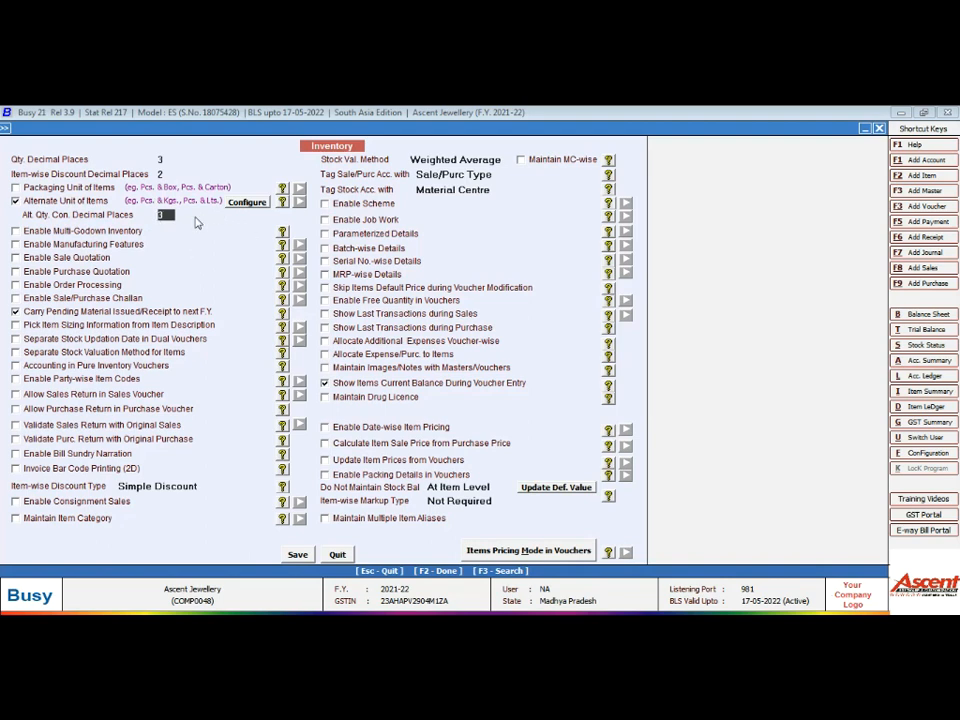
Enable Parameterized Details for stock and configure parameter 1 as KARAT with the Predefined entry type.
left_click(340, 240)
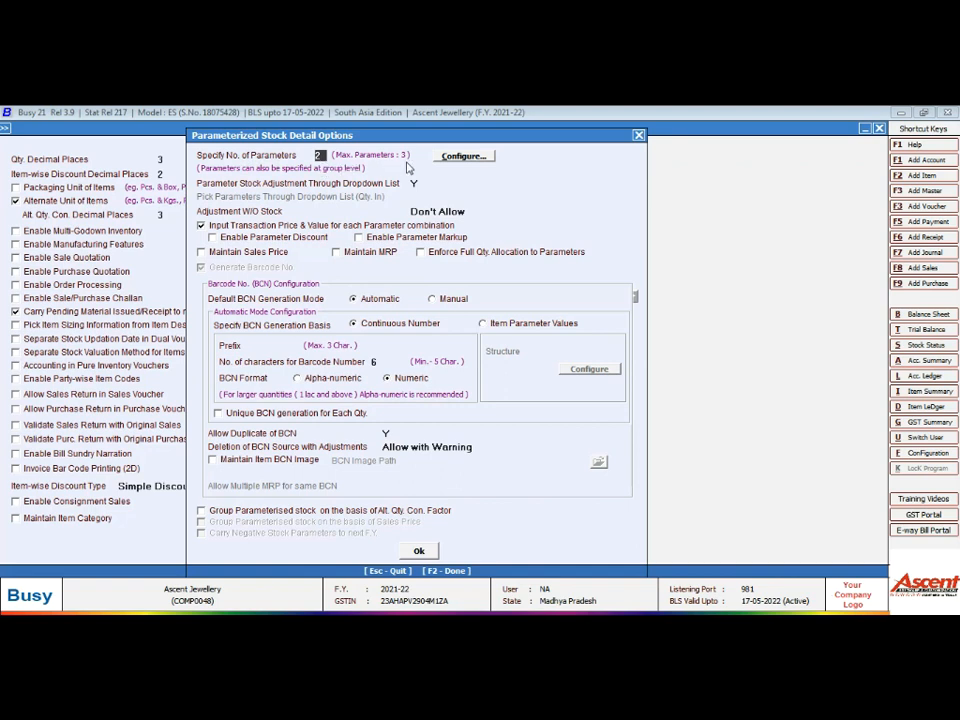
left_click(462, 156)
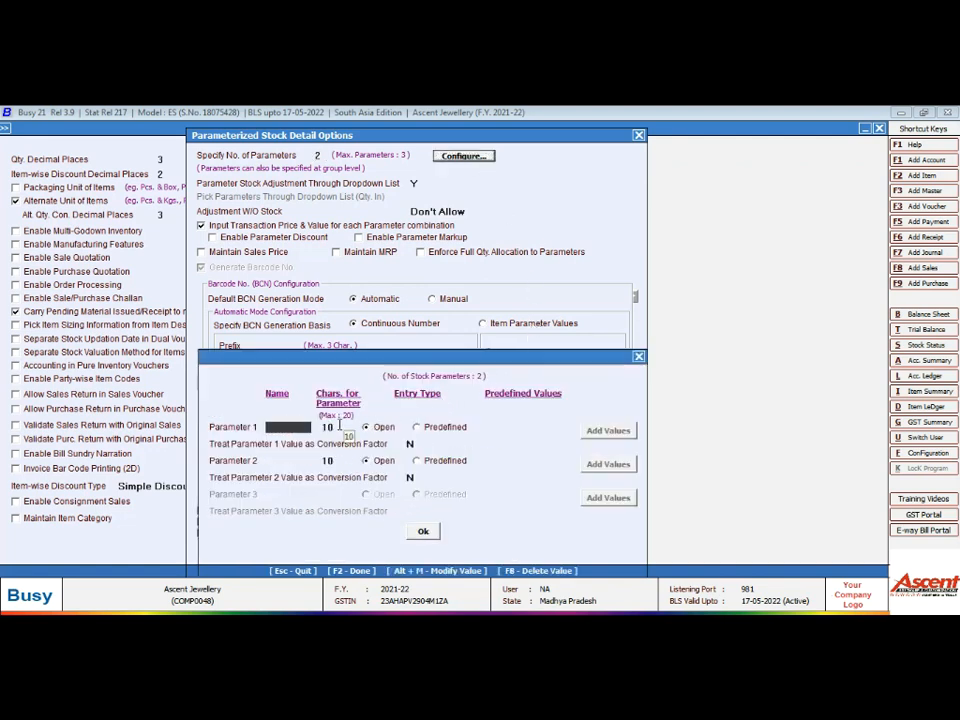
type("KARAT")
key("Return")
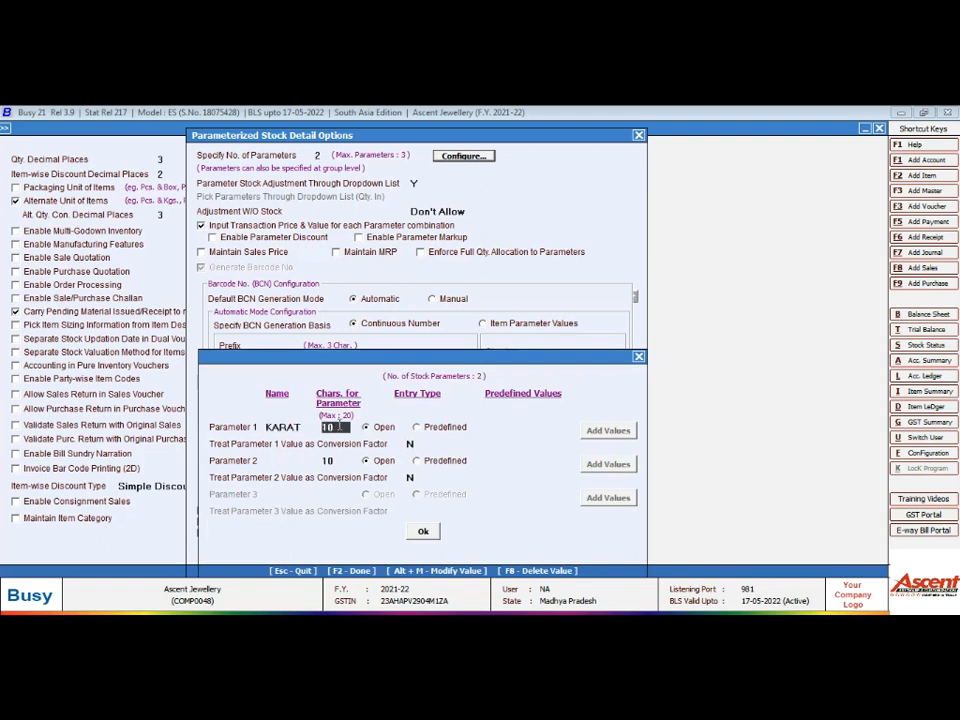
left_click(430, 427)
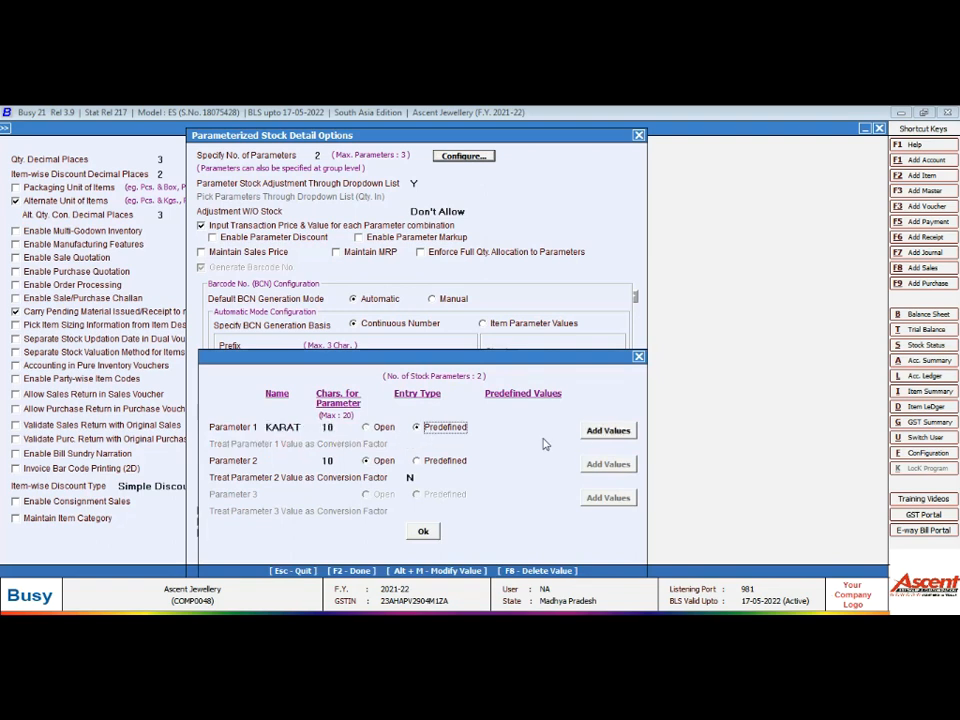
Add 18K as a predefined value of the KARAT parameter, with no alias.
left_click(608, 430)
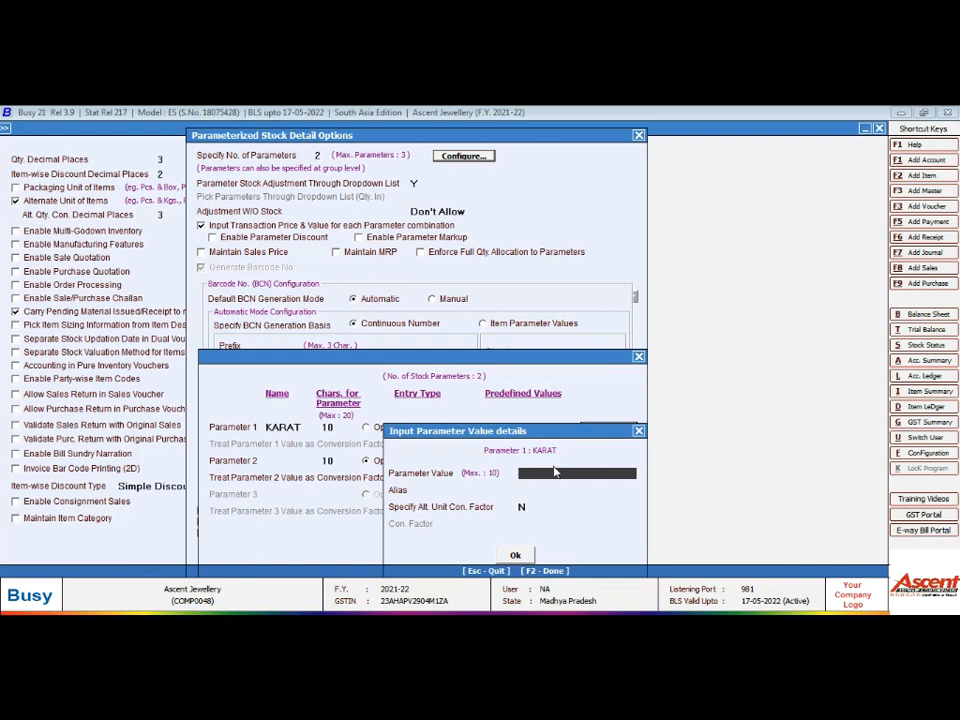
type("18K")
key("Return")
key("Return")
key("Return")
key("Return")
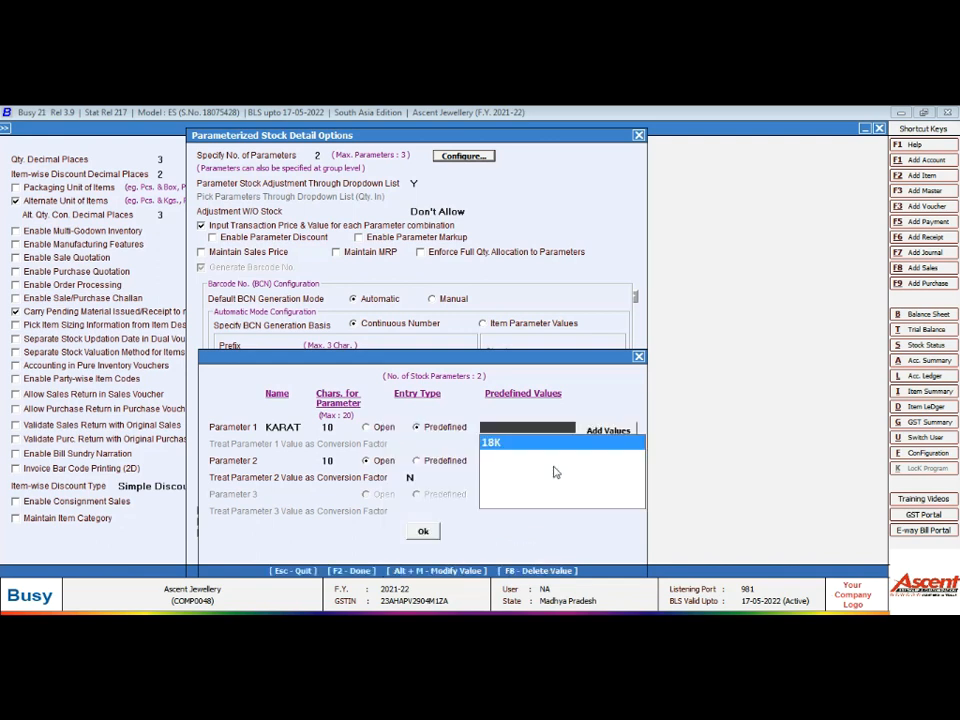
Add 22K as another predefined value of the KARAT parameter, with no alias.
key("Return")
key("Return")
type("22")
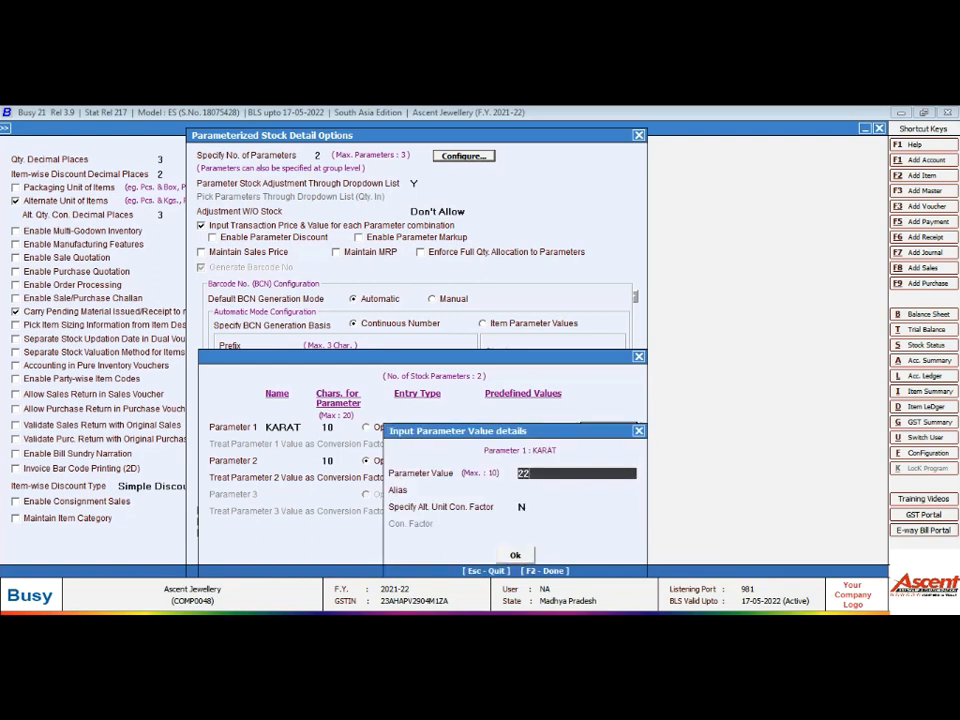
type("K")
key("Return")
key("Return")
key("Return")
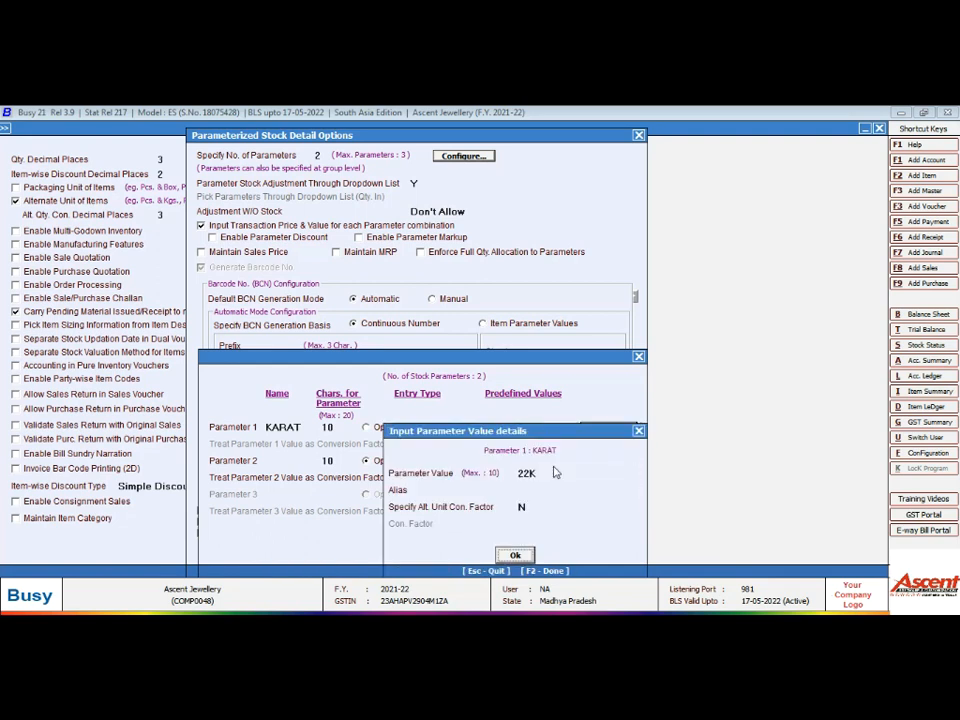
key("Return")
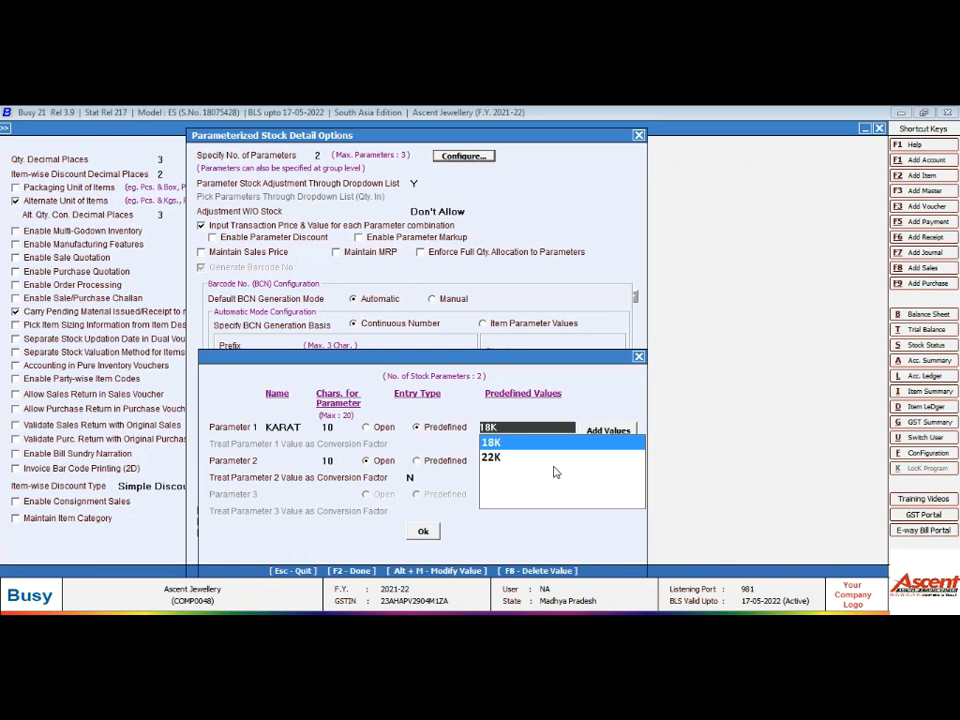
Name parameter 2 HALLMARK and set its entry type to Predefined.
left_click(292, 460)
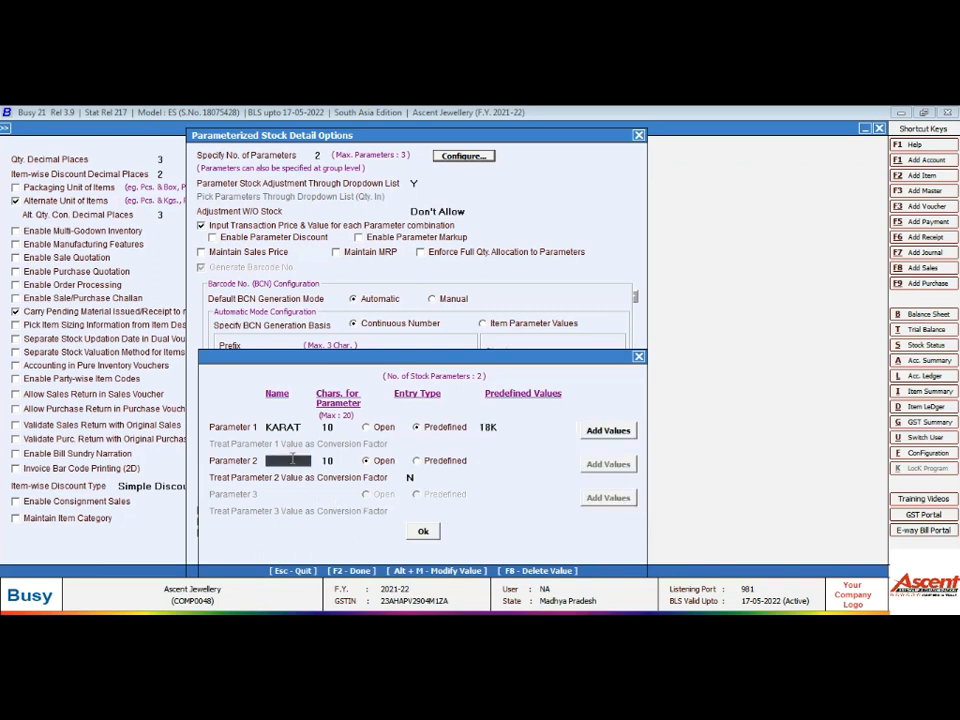
type("HALLMARK")
left_click(417, 461)
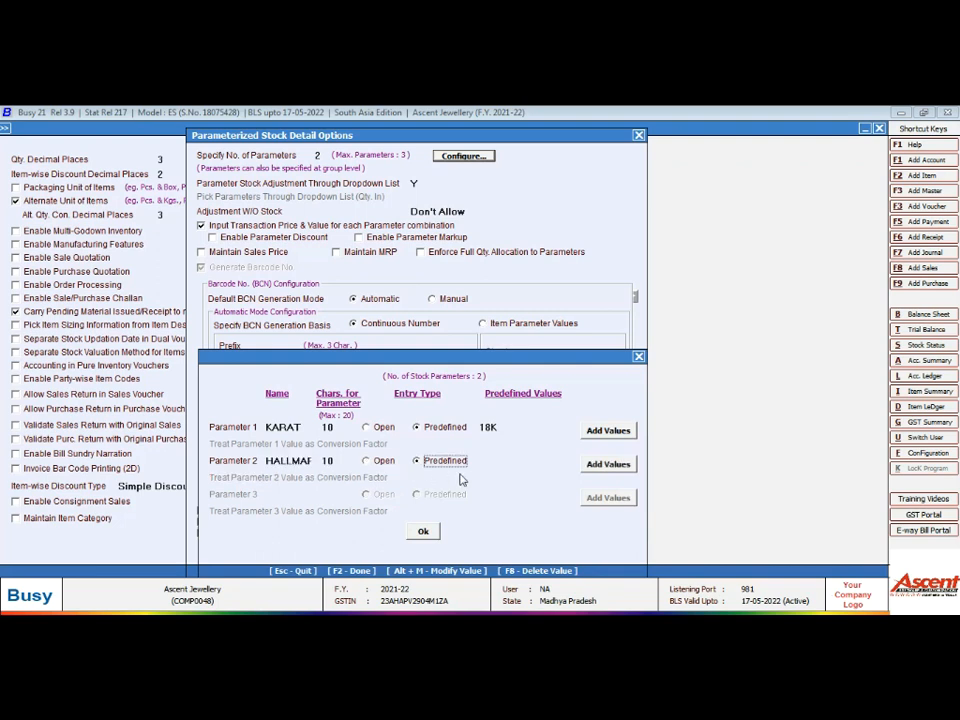
Add the predefined values 750 and 916 to the HALLMARK parameter and confirm the parameter configuration.
left_click(598, 466)
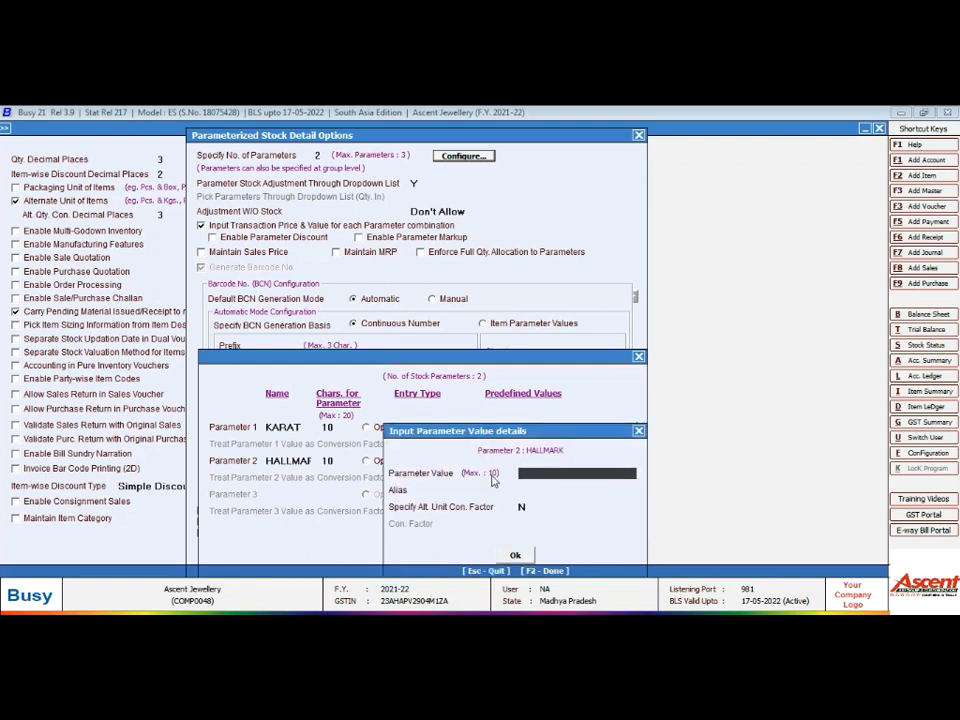
type("750")
key("Return")
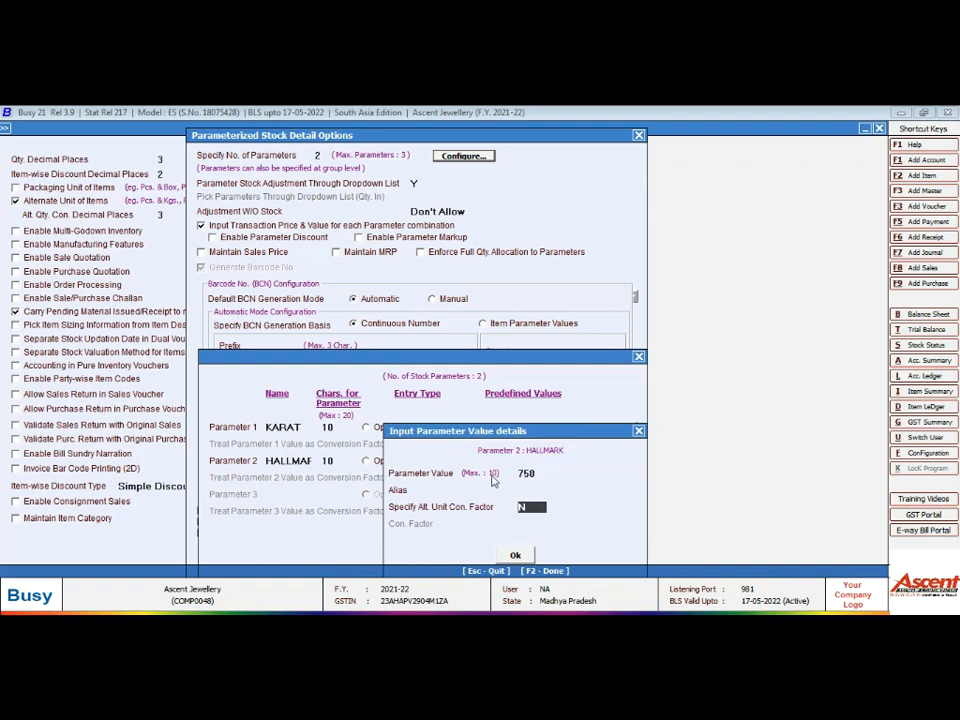
key("Return")
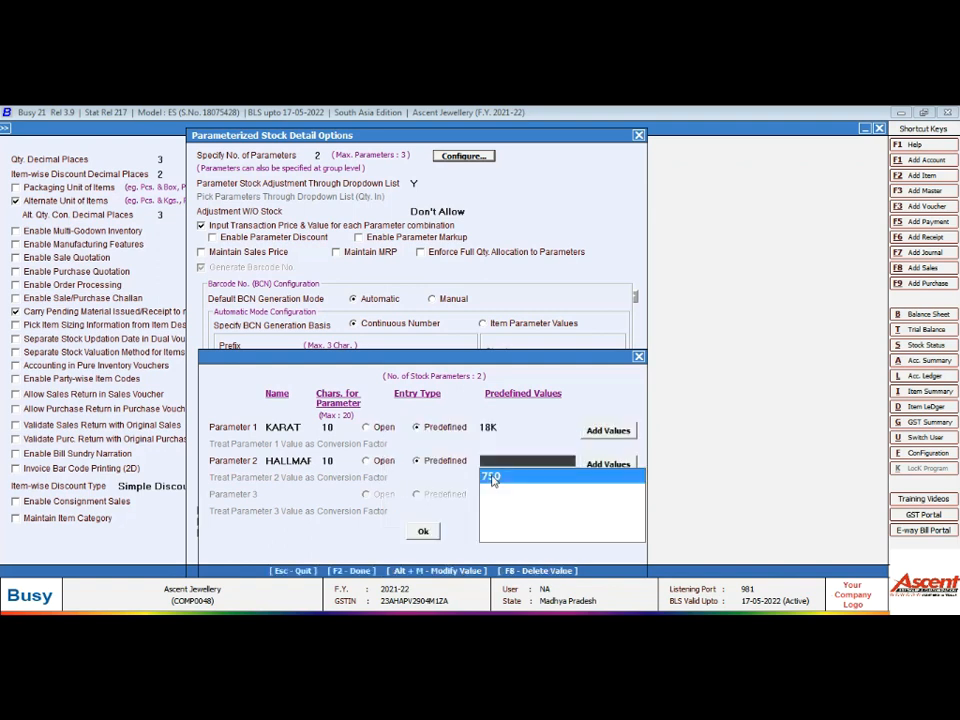
key("Return")
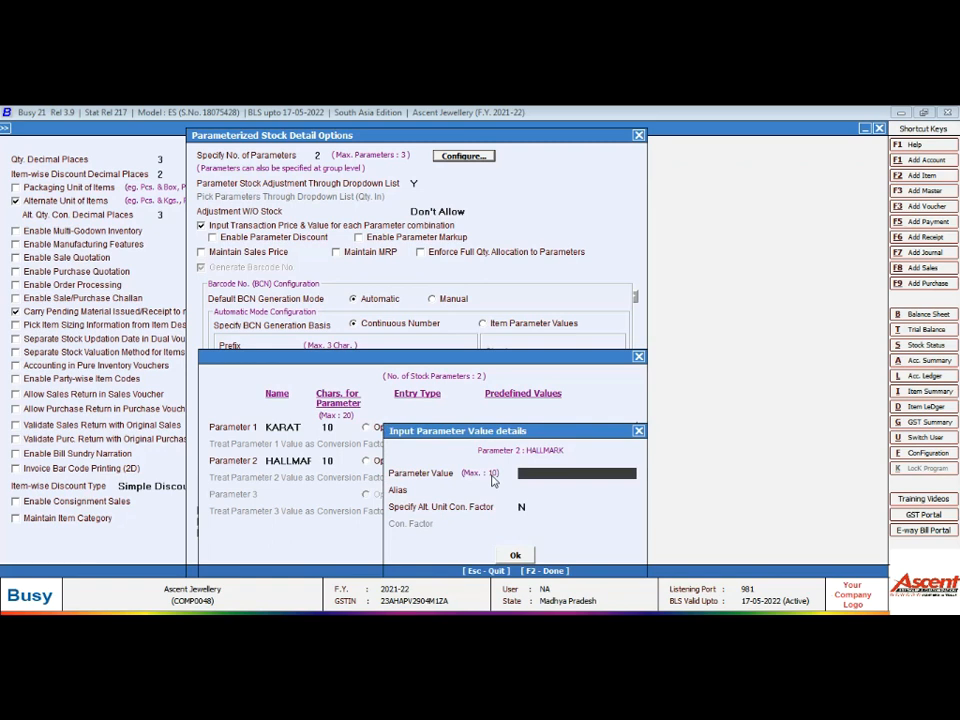
type("916")
key("Return")
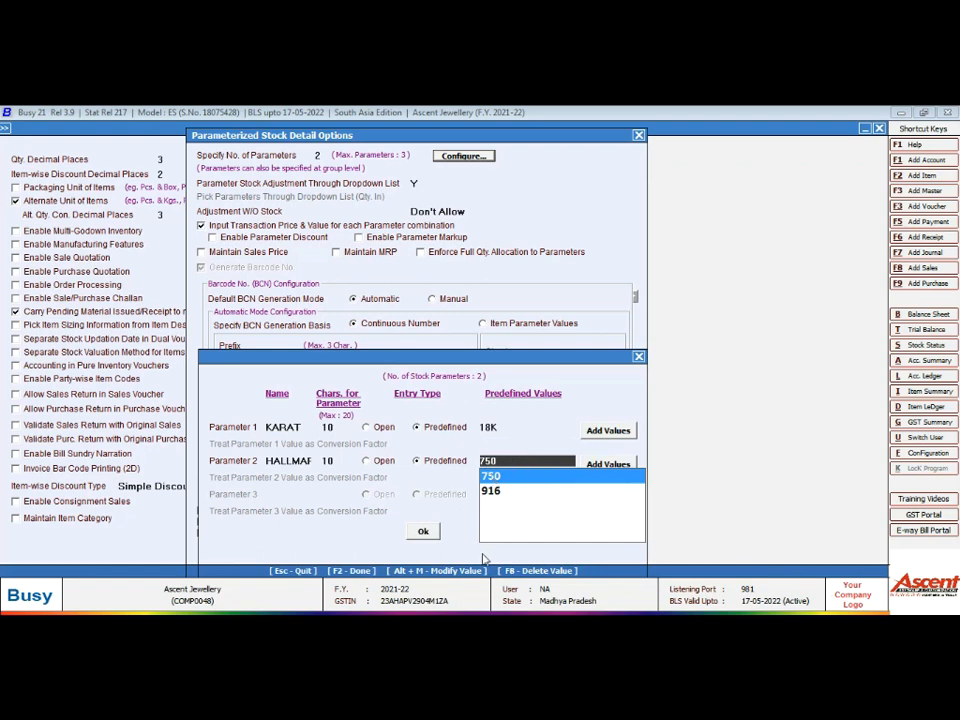
left_click(423, 531)
left_click(423, 531)
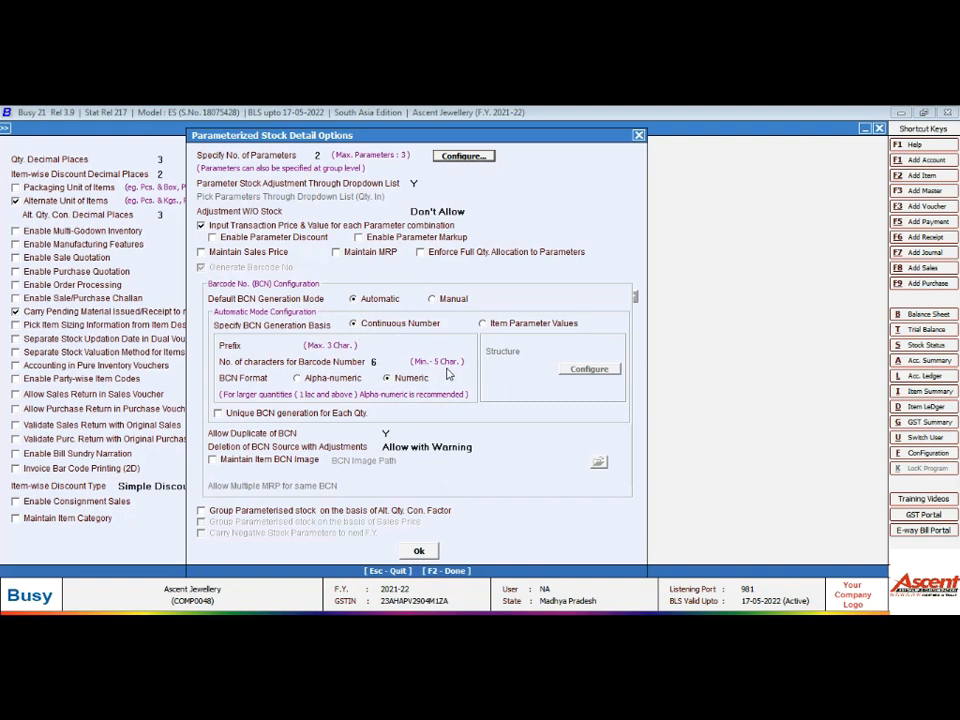
Use the Numeric barcode number format, confirm the parameterized stock options and return to the Features / Options list.
left_click(388, 377)
left_click(419, 552)
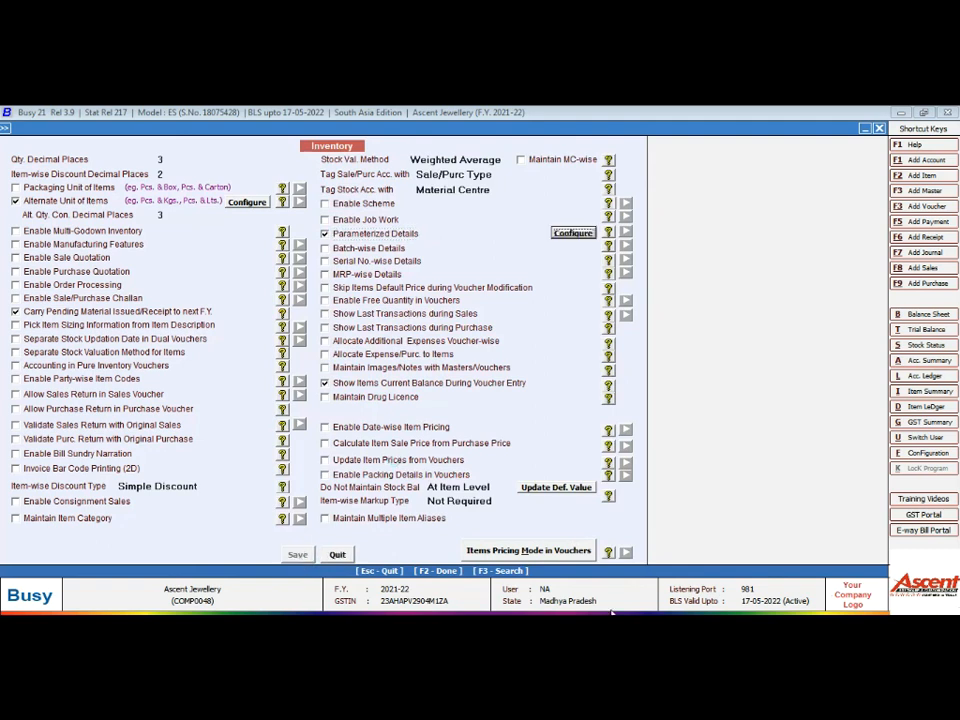
key("Escape")
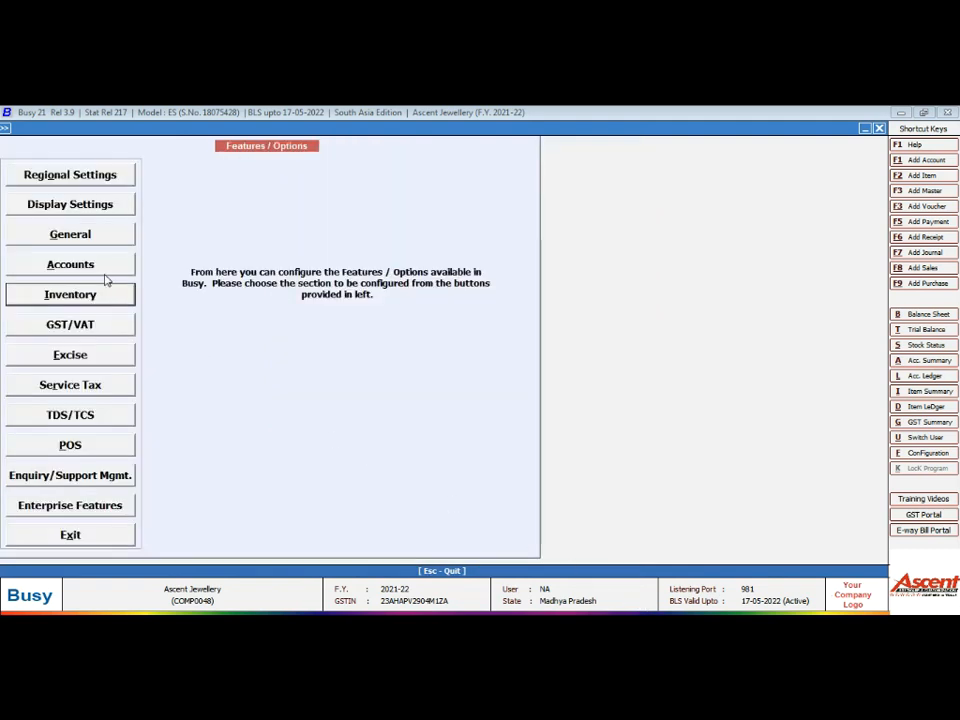
Use Stock Status for Balance Sheet Stock Updation in the Accounts options, save them and exit the feature configuration.
left_click(72, 262)
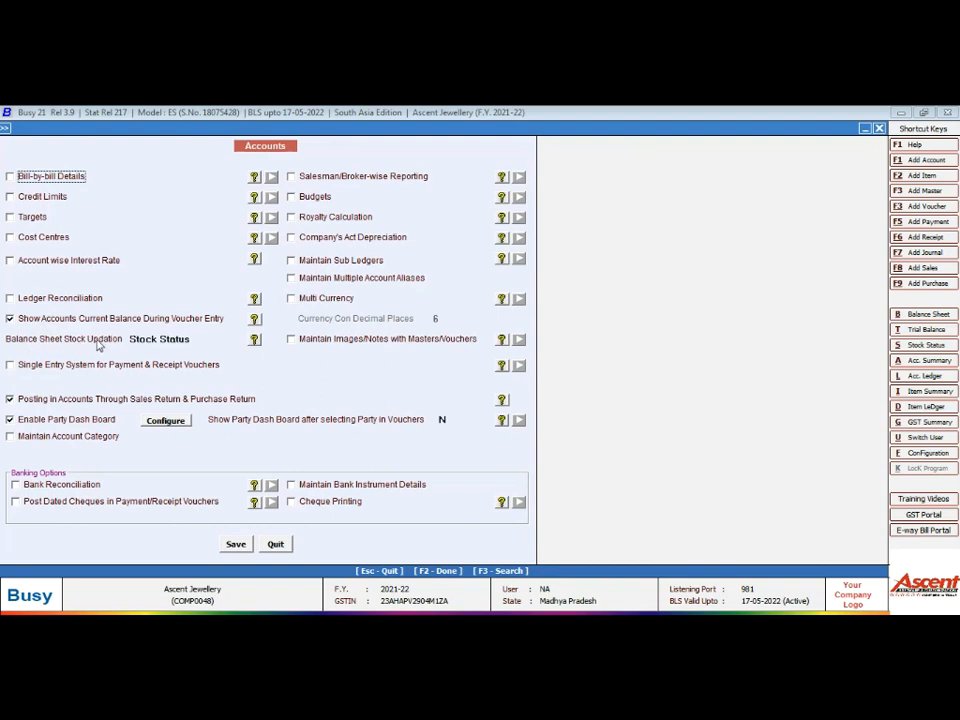
left_click(160, 340)
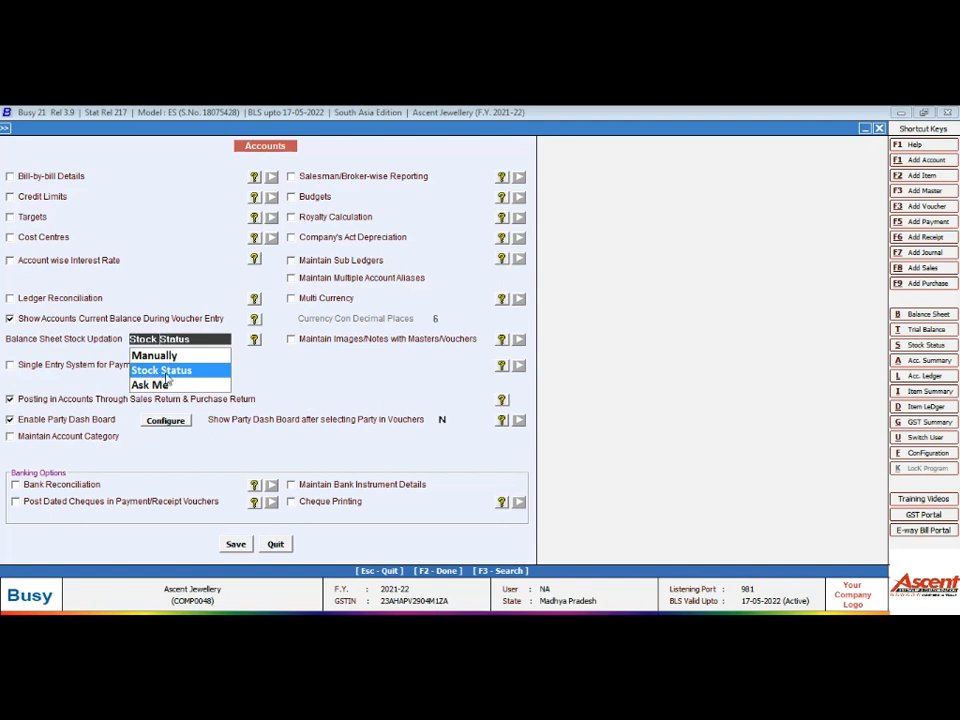
left_click(237, 545)
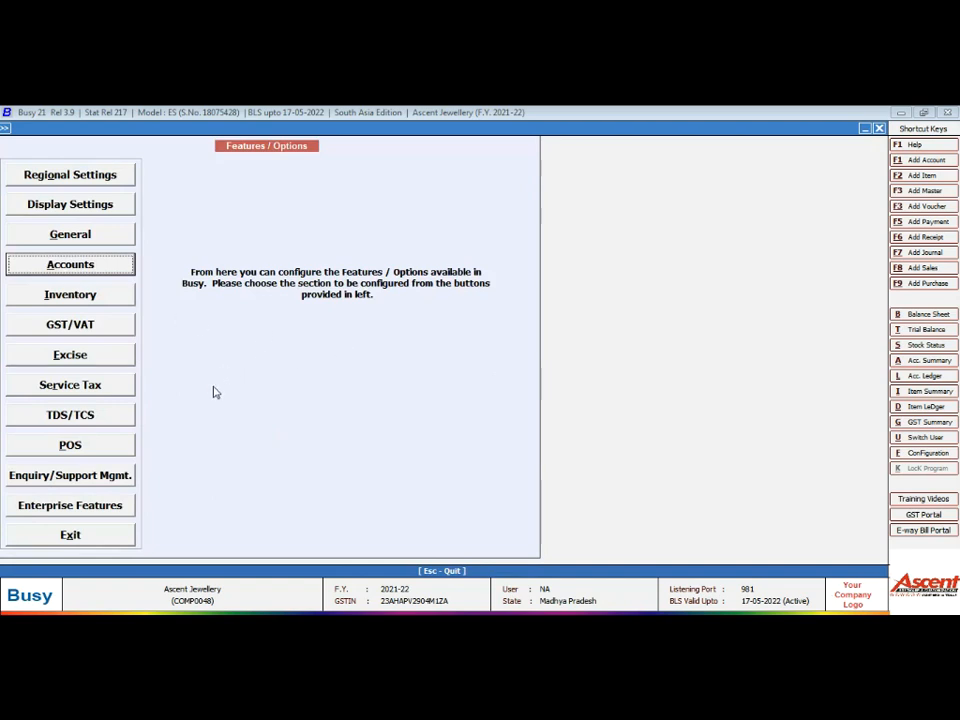
left_click(90, 535)
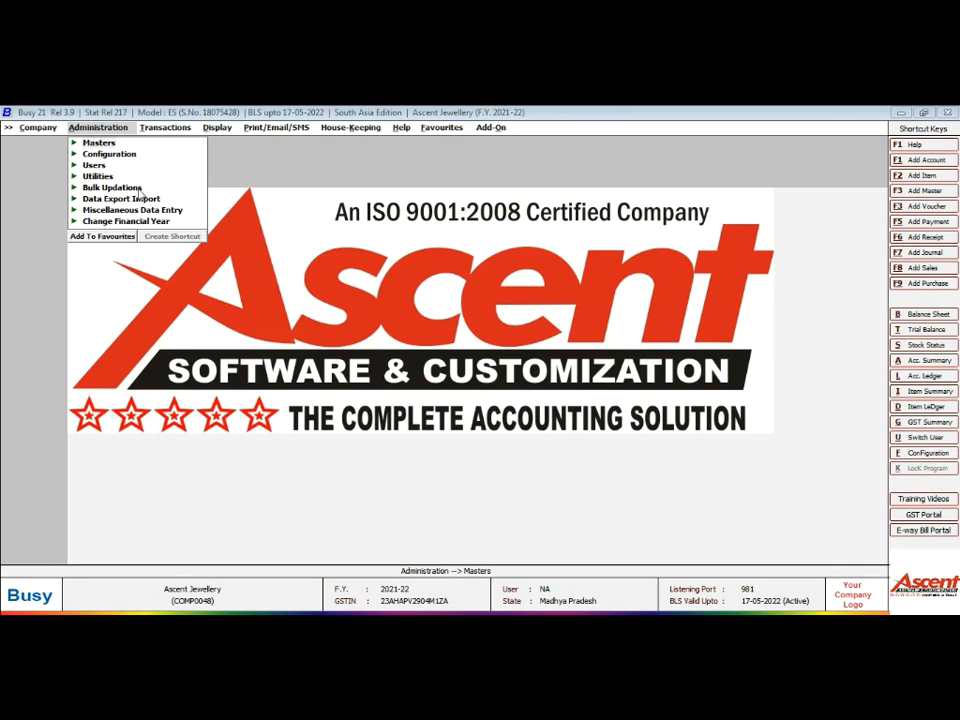
Open a blank item master for adding a new item.
left_click(100, 143)
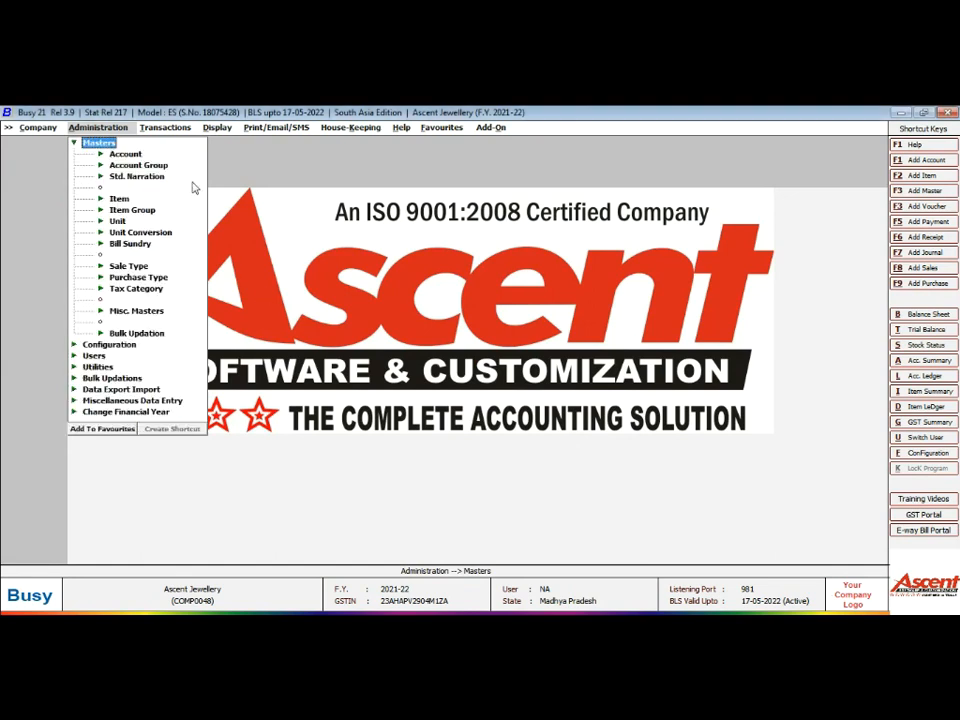
key("Down")
key("Down")
key("Down")
key("Down")
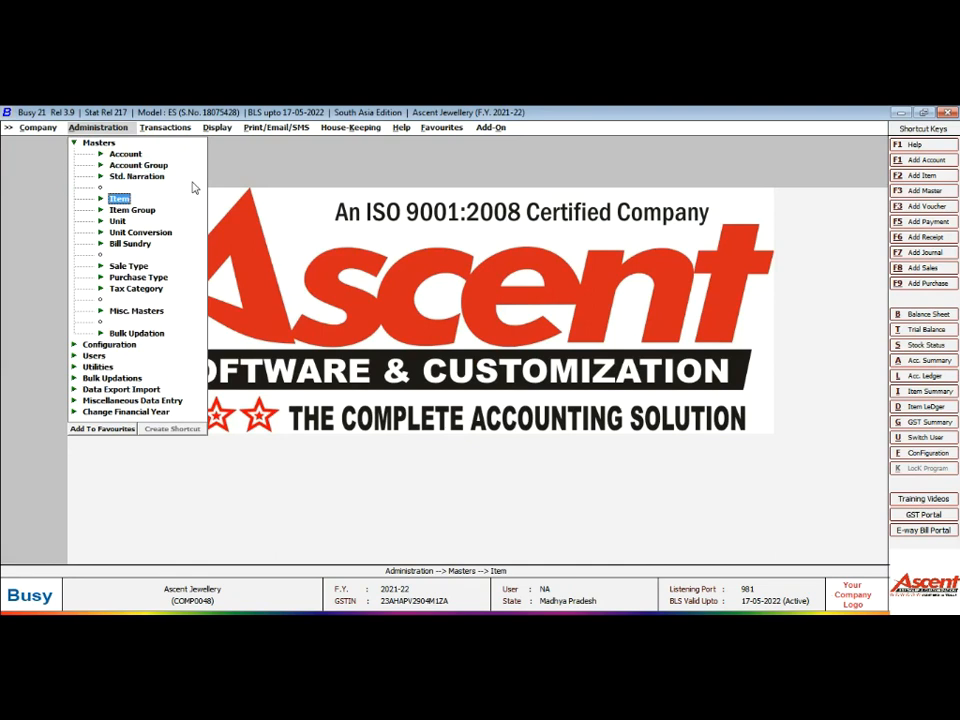
key("Return")
key("Return")
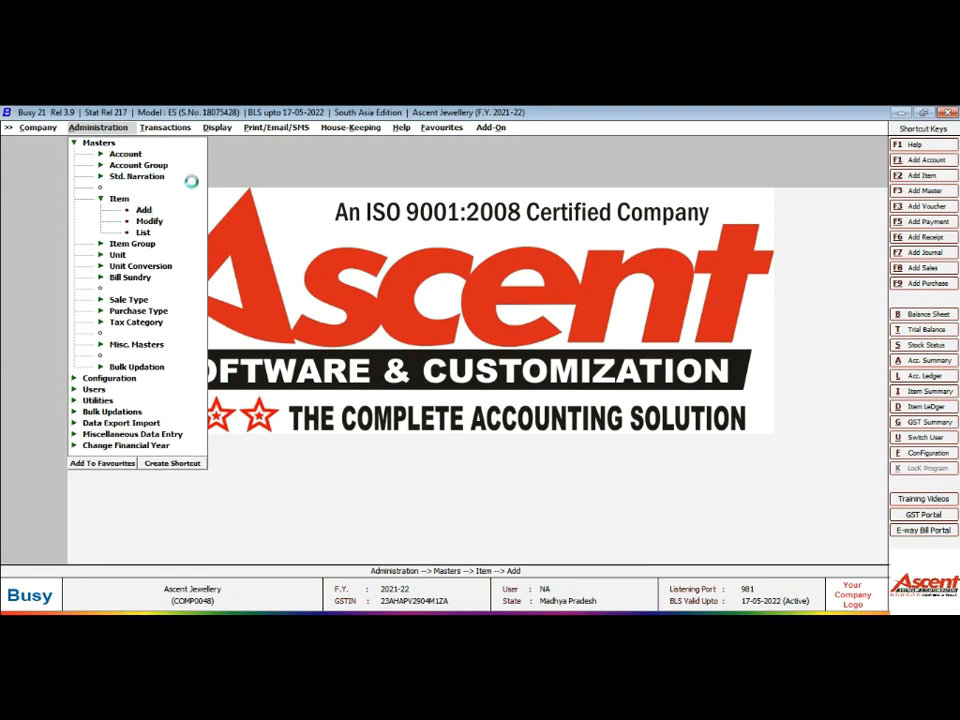
Name the new item Chain, keep the same print name and assign it to the Gold group.
type("Chain")
key("Return")
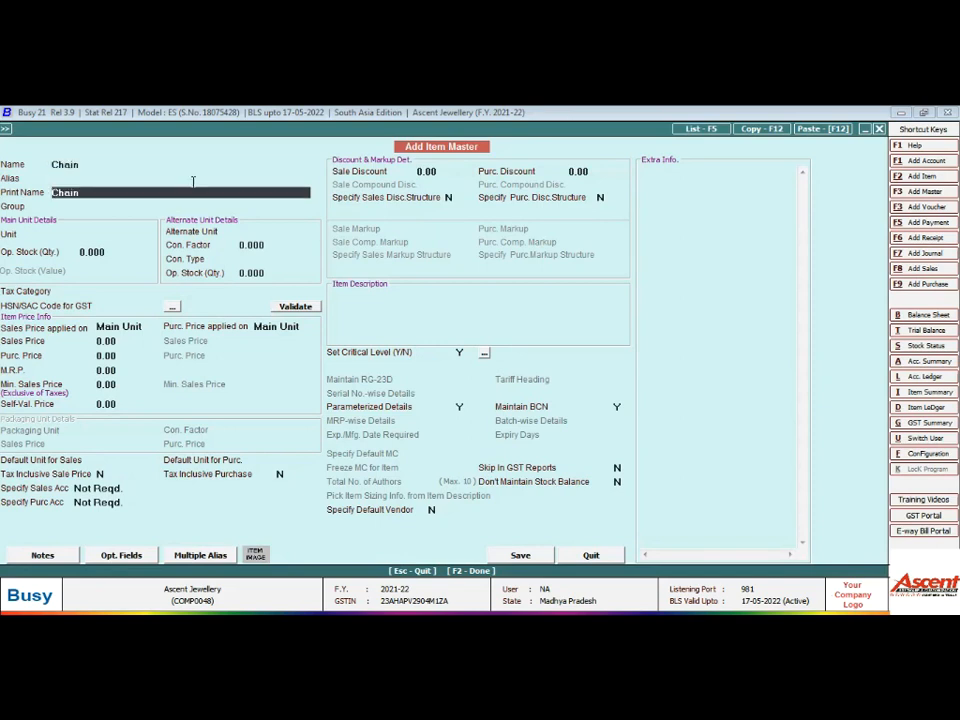
key("Return")
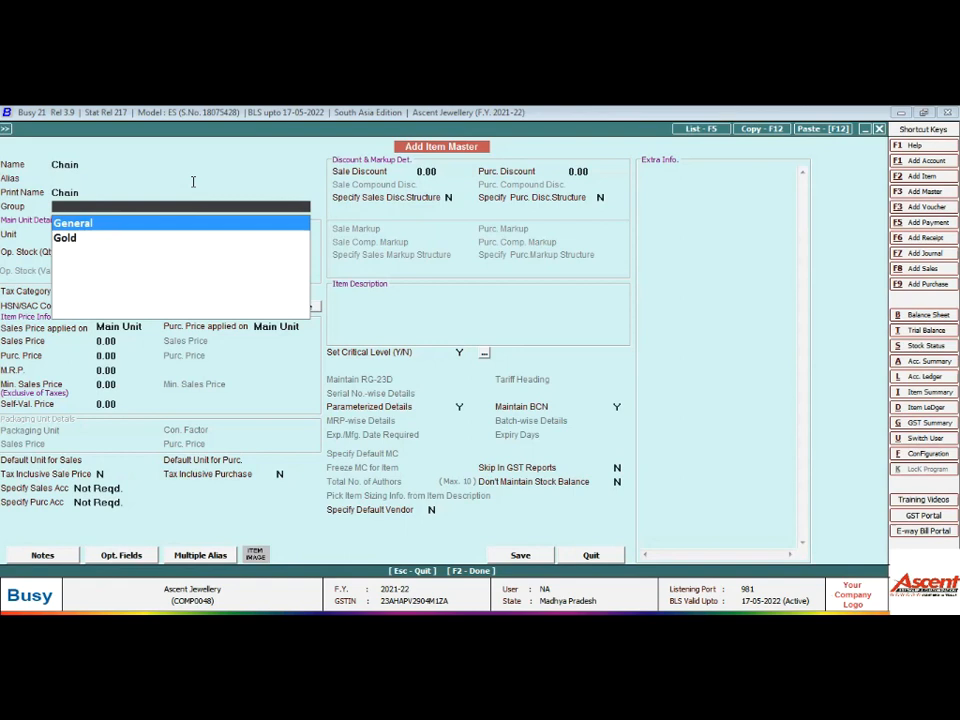
key("Down")
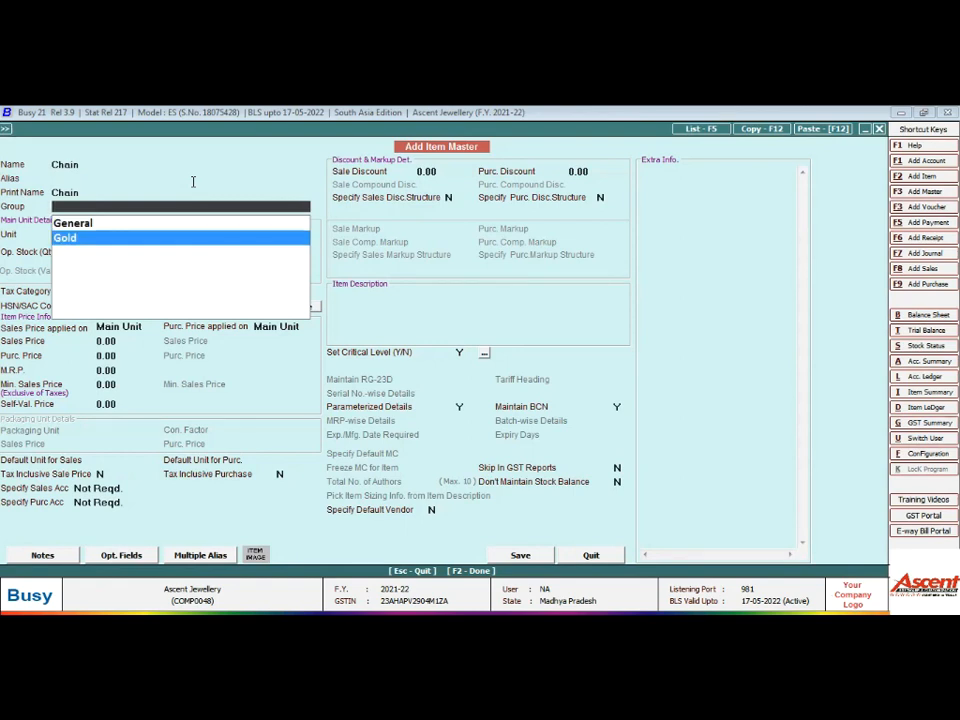
key("Return")
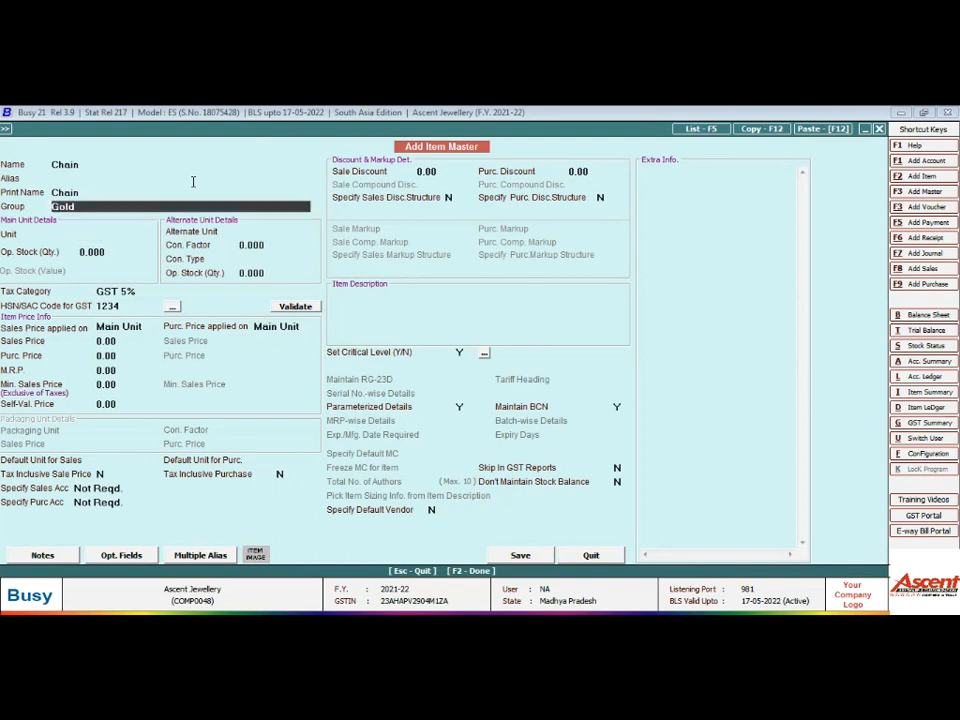
Modify the Gold item group from the item form and set its HSN code to 7117.
key("alt+m")
key("Return")
key("Return")
key("Return")
key("Return")
key("Return")
key("Up")
key("BackSpace")
type("7117")
key("Return")
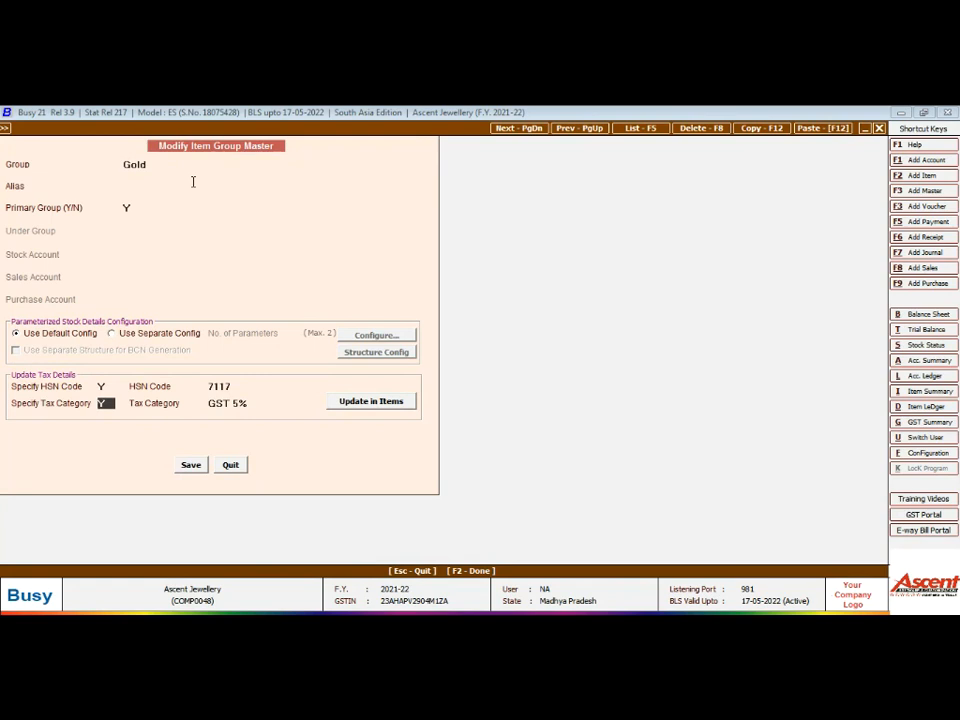
Create a new tax category for the Gold group, name it GST 3% and set its type to Goods.
key("Return")
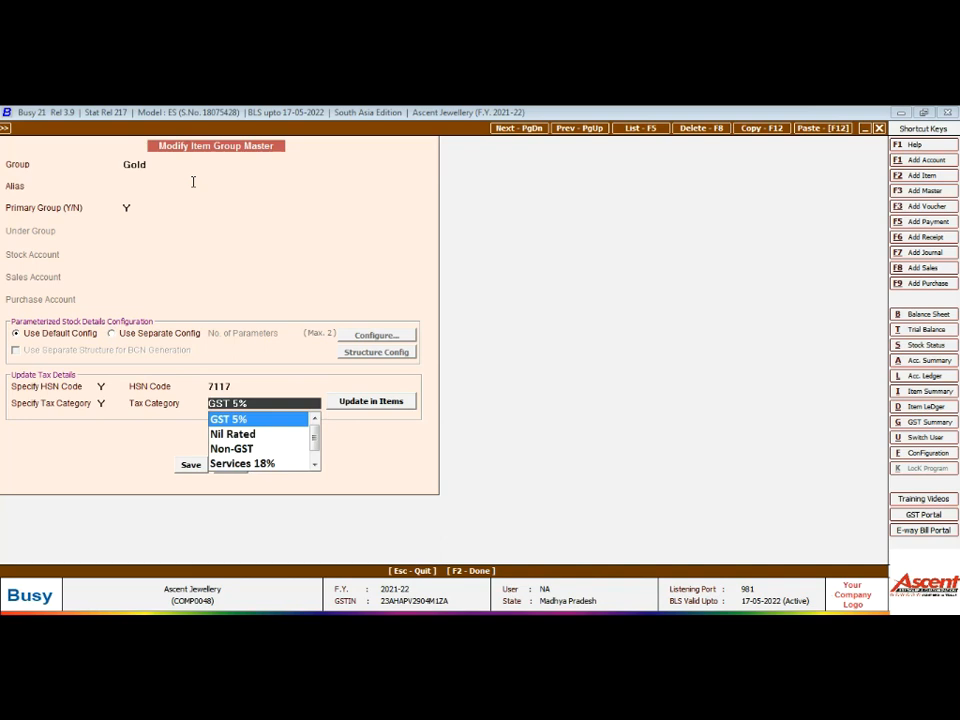
key("Return")
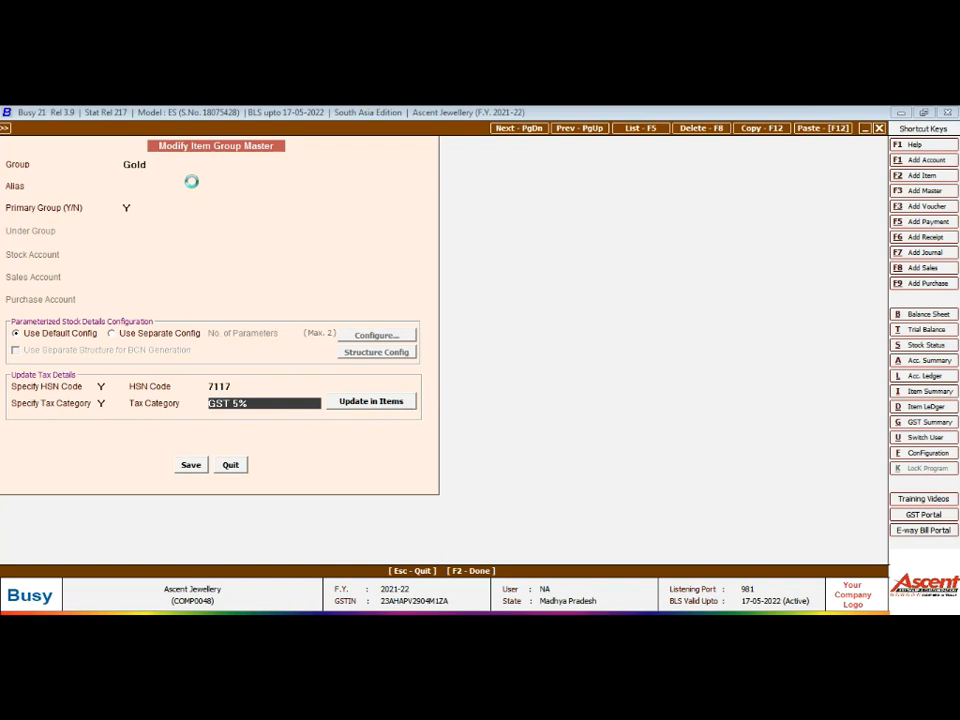
type("GST")
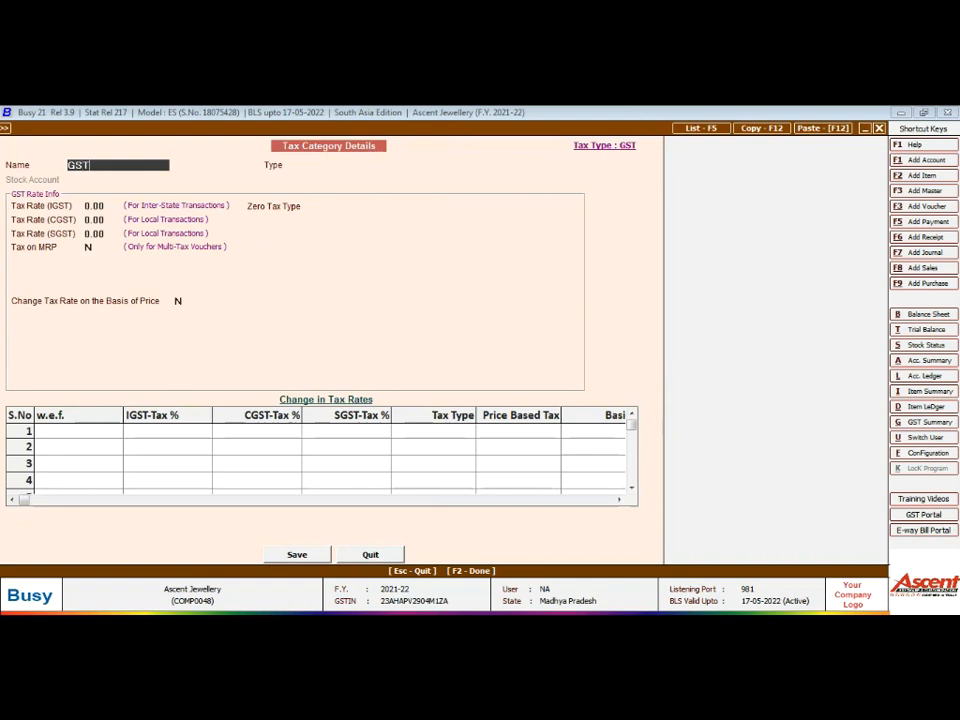
type(" 3%")
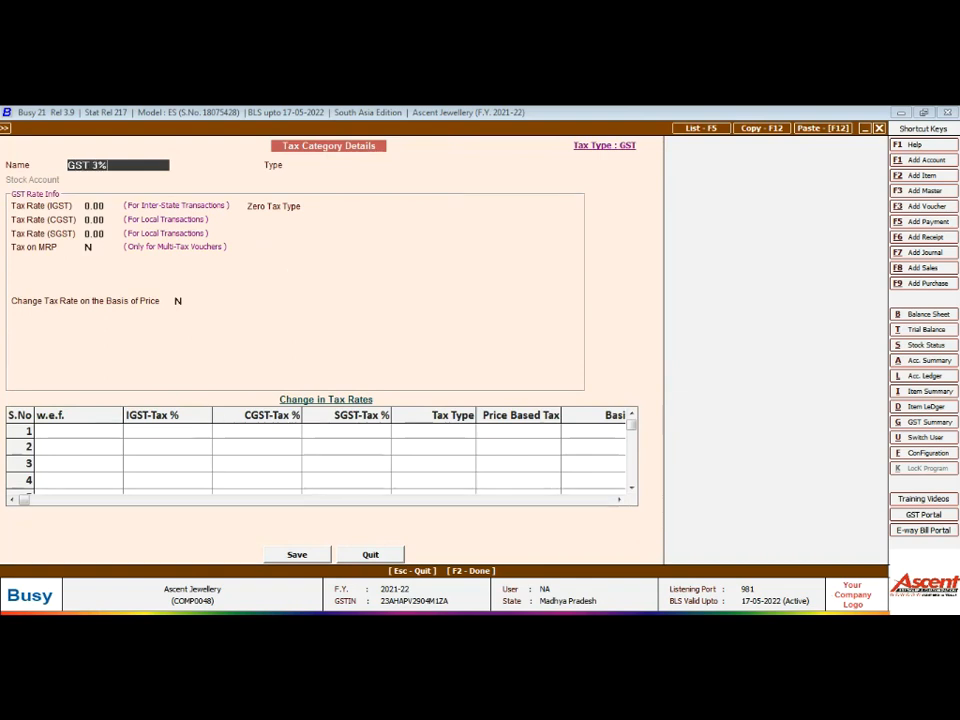
key("Return")
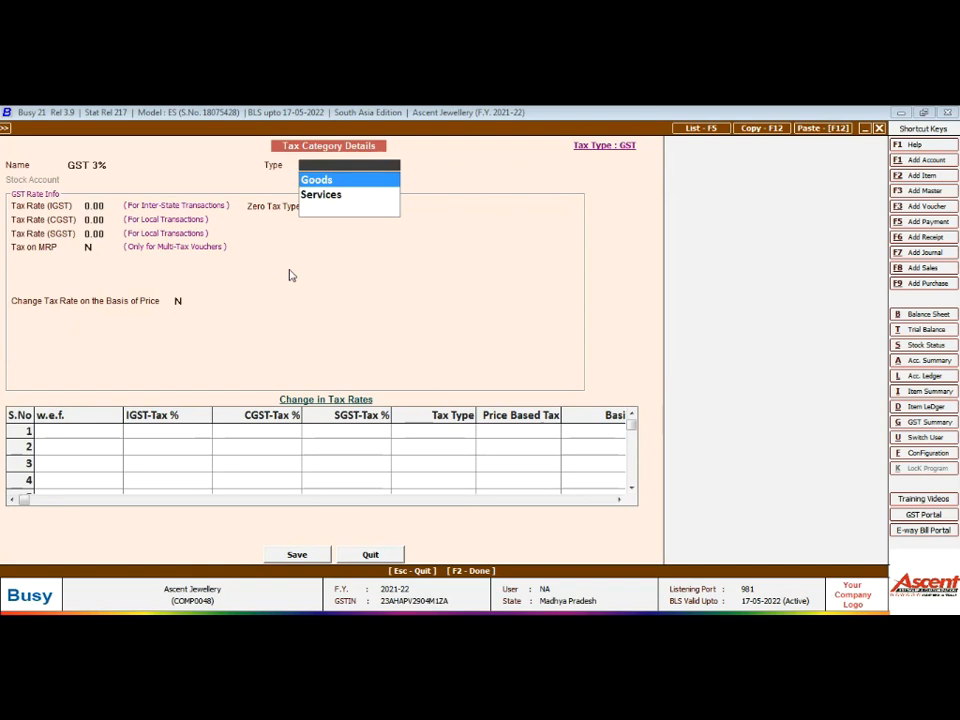
key("Return")
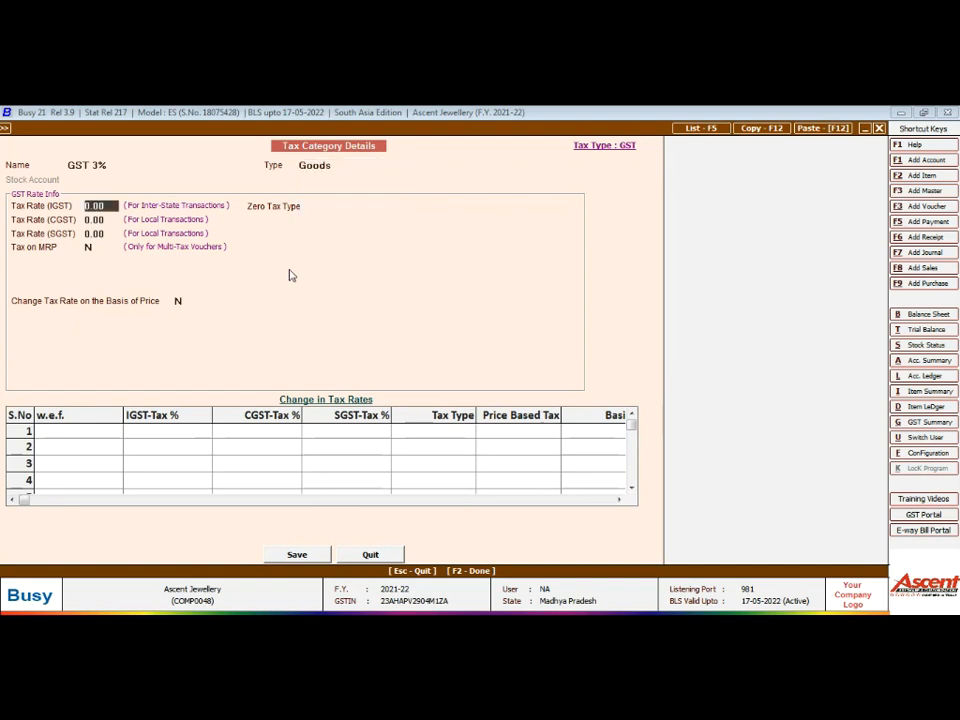
Set the tax category's IGST rate to 3% with CGST and SGST at 1.50% each, and save both it and the Gold group.
type("3")
key("Return")
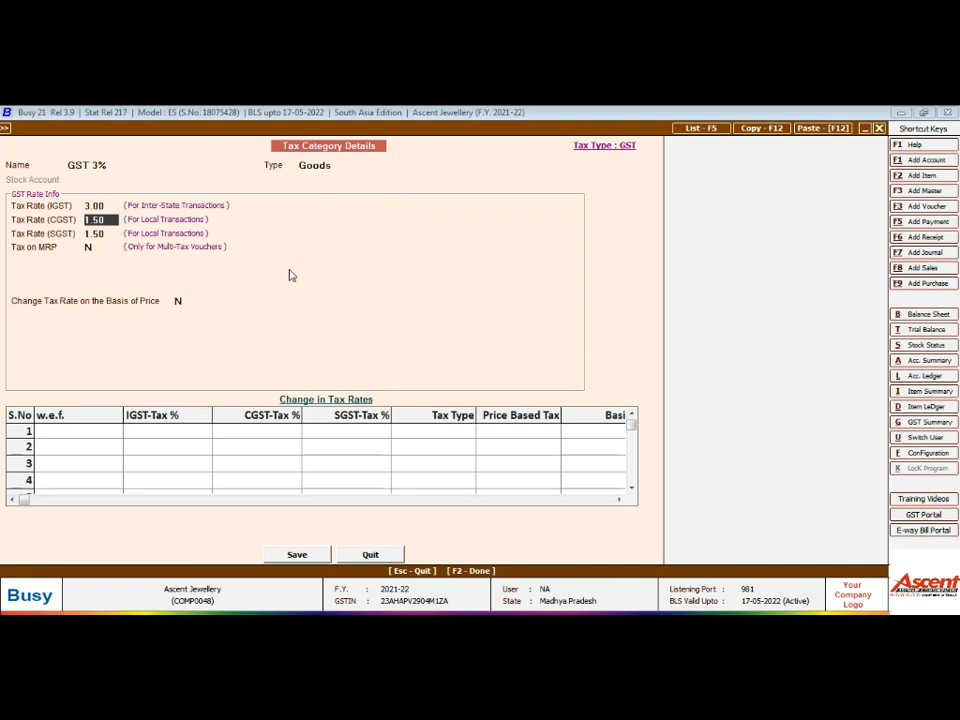
key("Return")
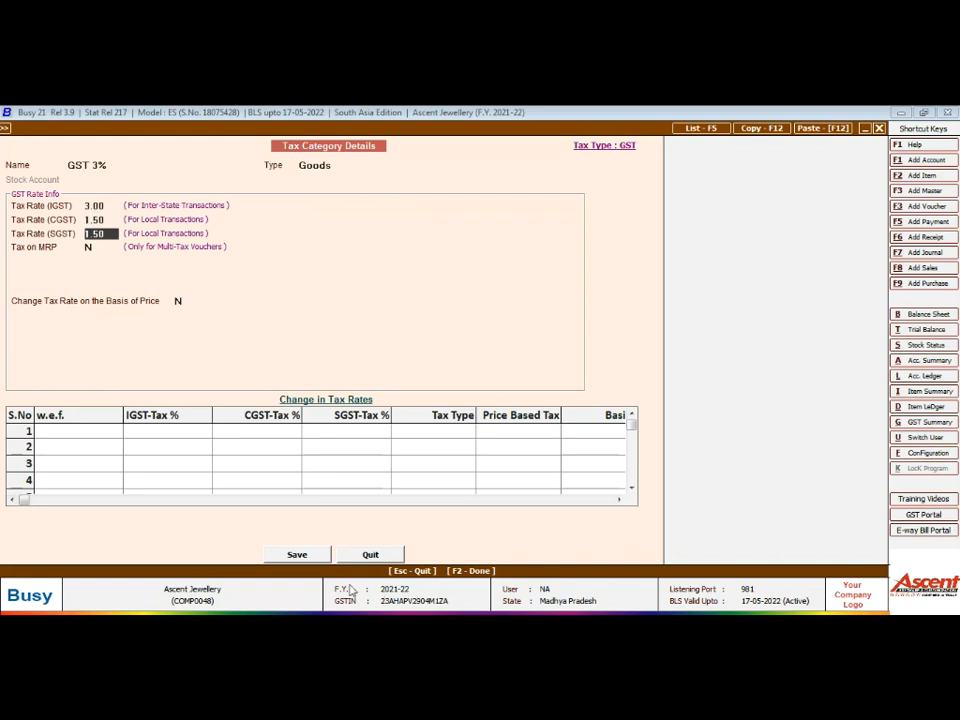
left_click(297, 558)
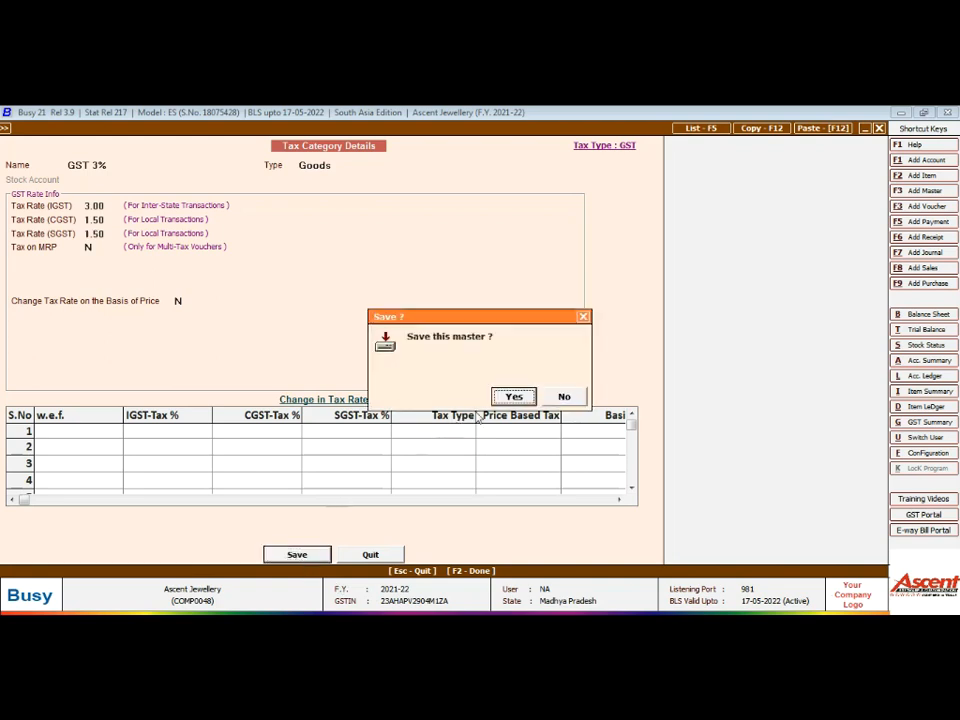
key("Return")
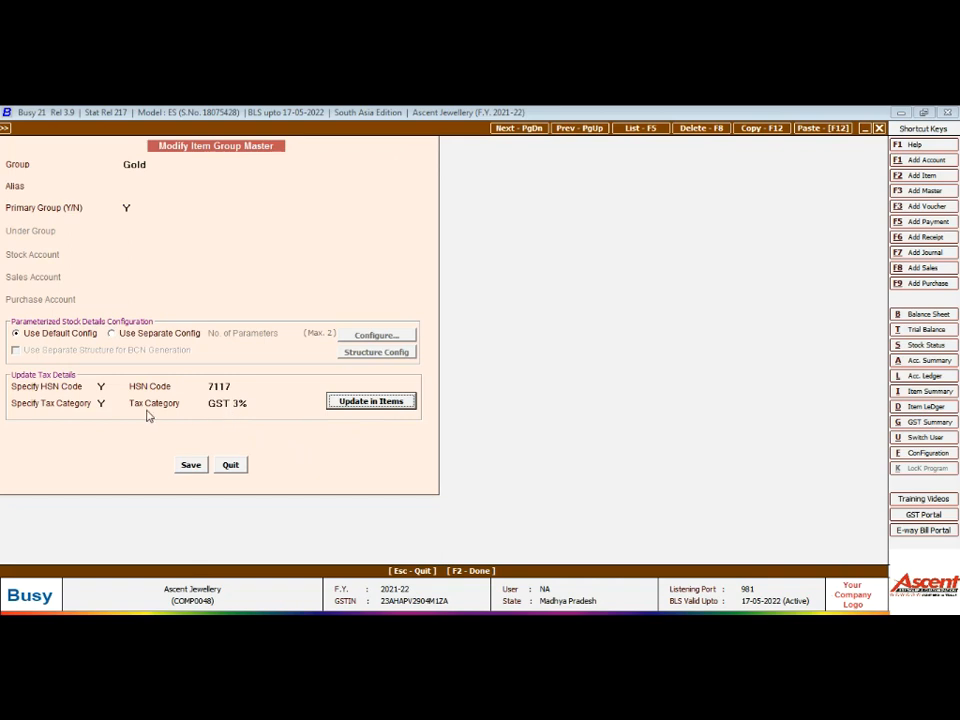
left_click(191, 466)
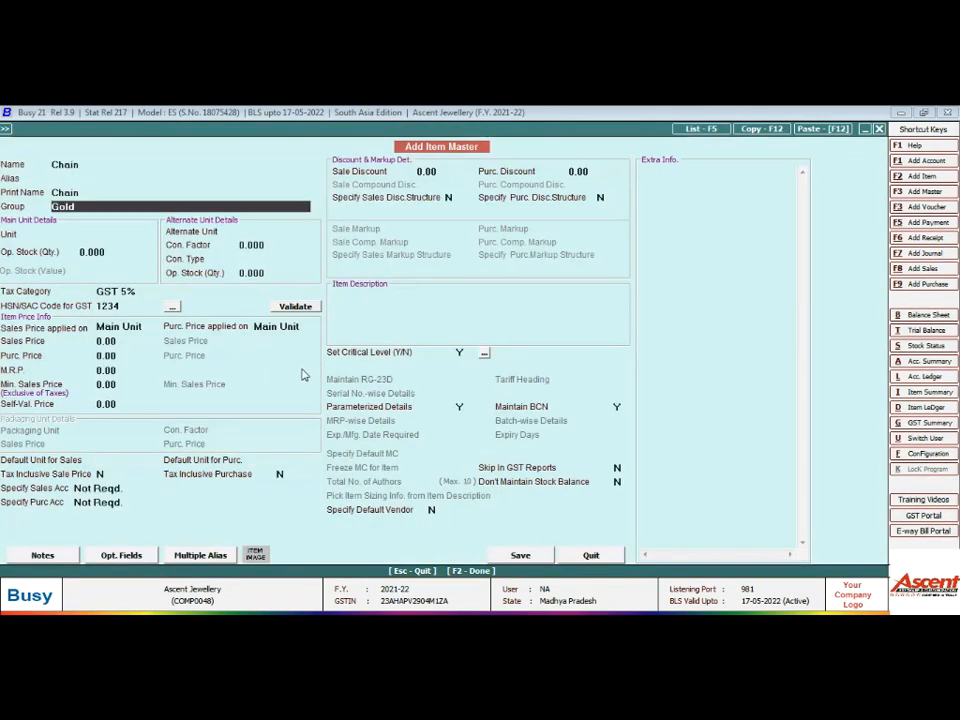
Give Chain the main unit Gms. and alternate unit Pcs. with a conversion factor of 1.000 Pcs./Gms., and save the item.
key("Return")
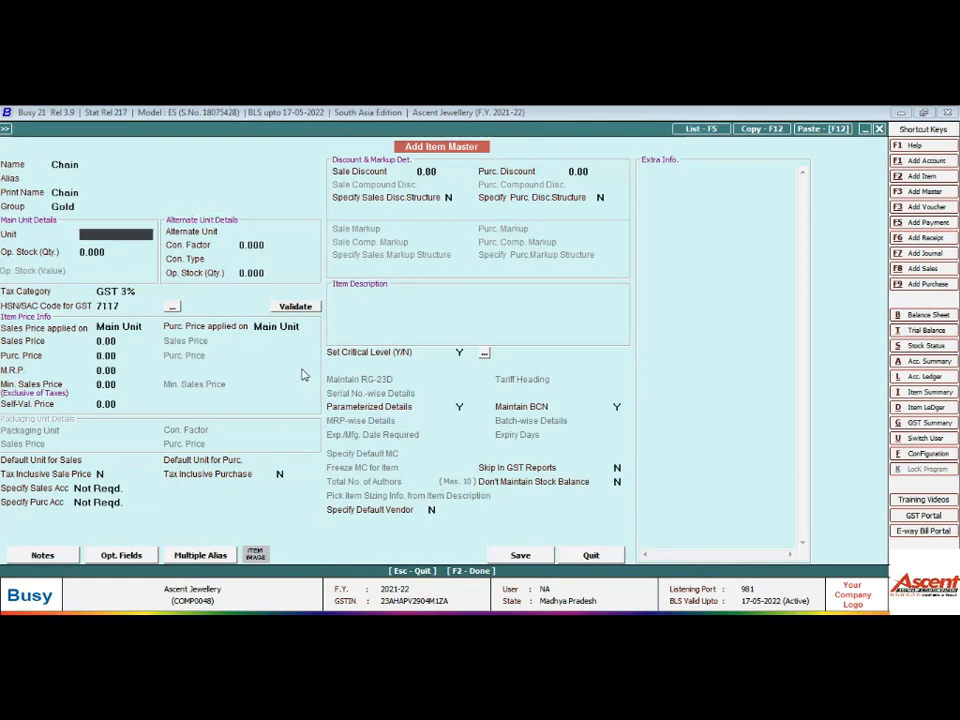
key("Down")
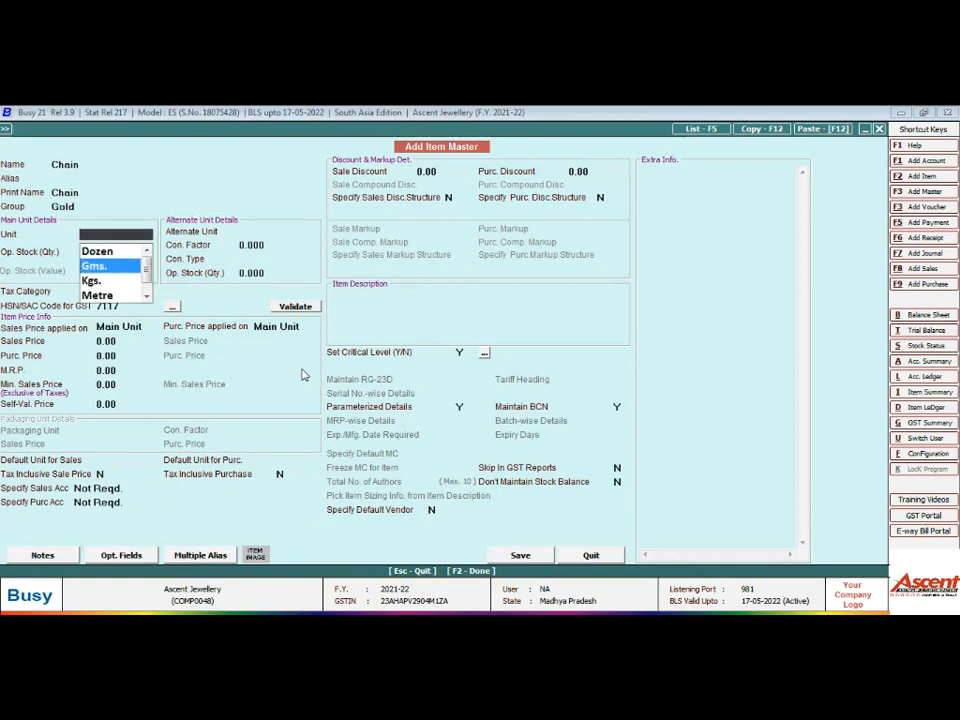
key("Return")
key("Return")
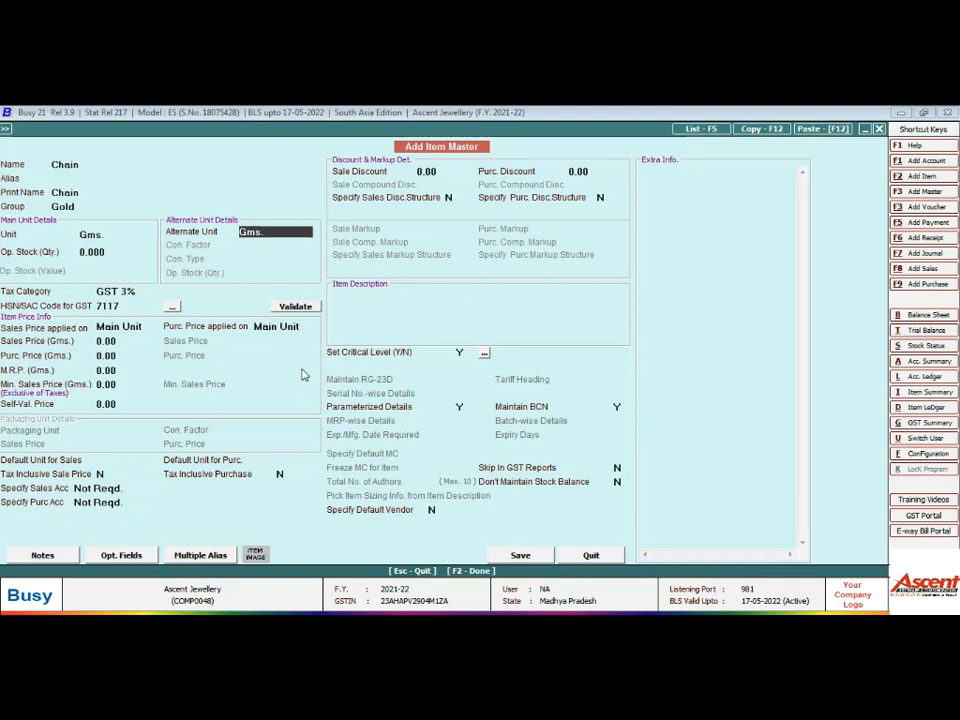
type("p")
key("Return")
key("Return")
key("Return")
key("Return")
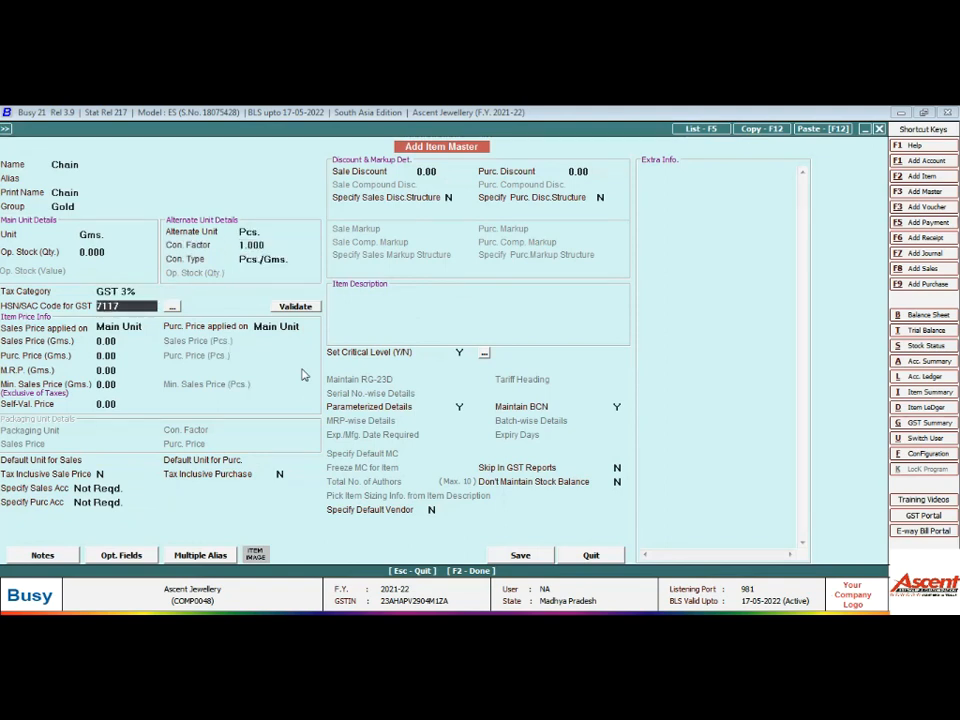
key("F2")
key("Return")
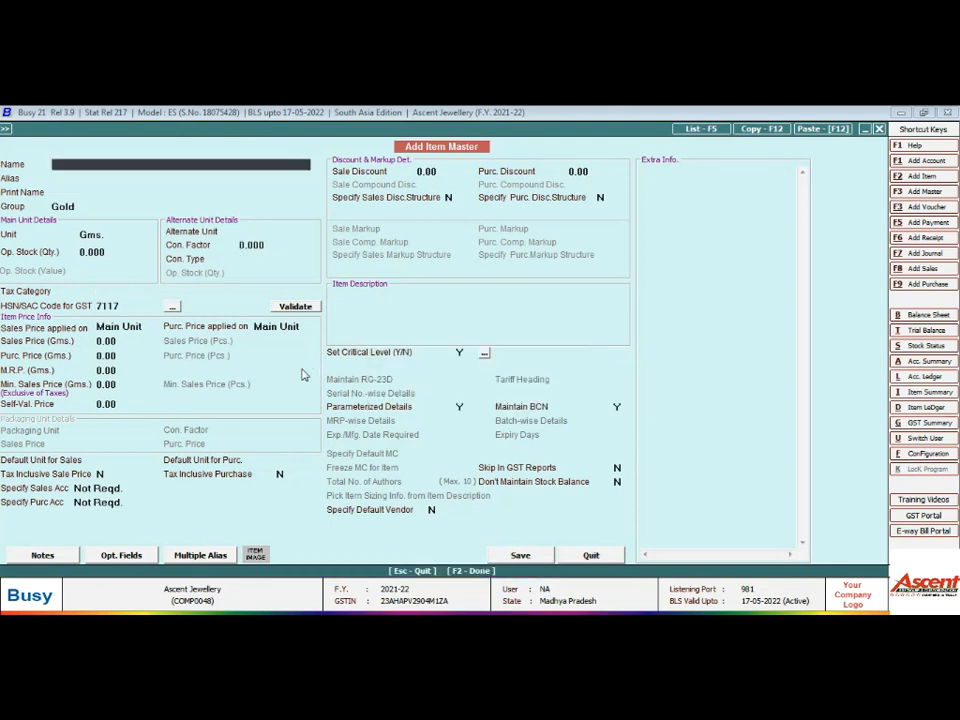
Name the next new item Bangel, keep the same print name and keep it in the Gold group.
type("bangel")
key("Return")
key("Return")
key("Return")
key("Return")
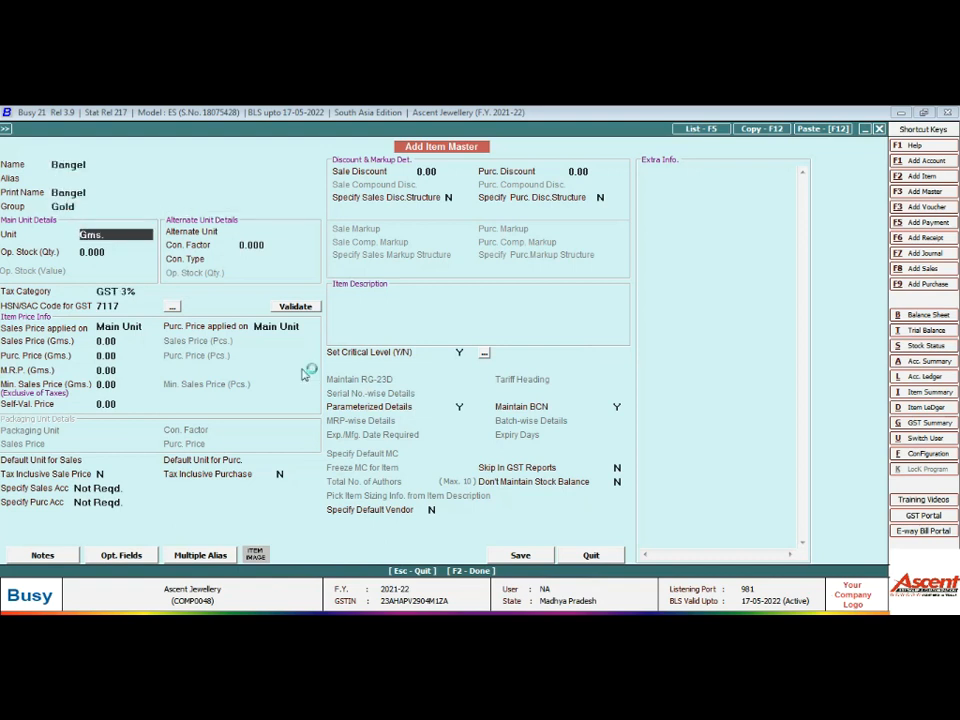
Use Gms. as Bangel's main unit and Pcs. as its alternate unit with factor 1.000, save the item and leave the item master.
key("Return")
key("Return")
type("p")
key("Return")
key("Return")
key("Return")
key("Return")
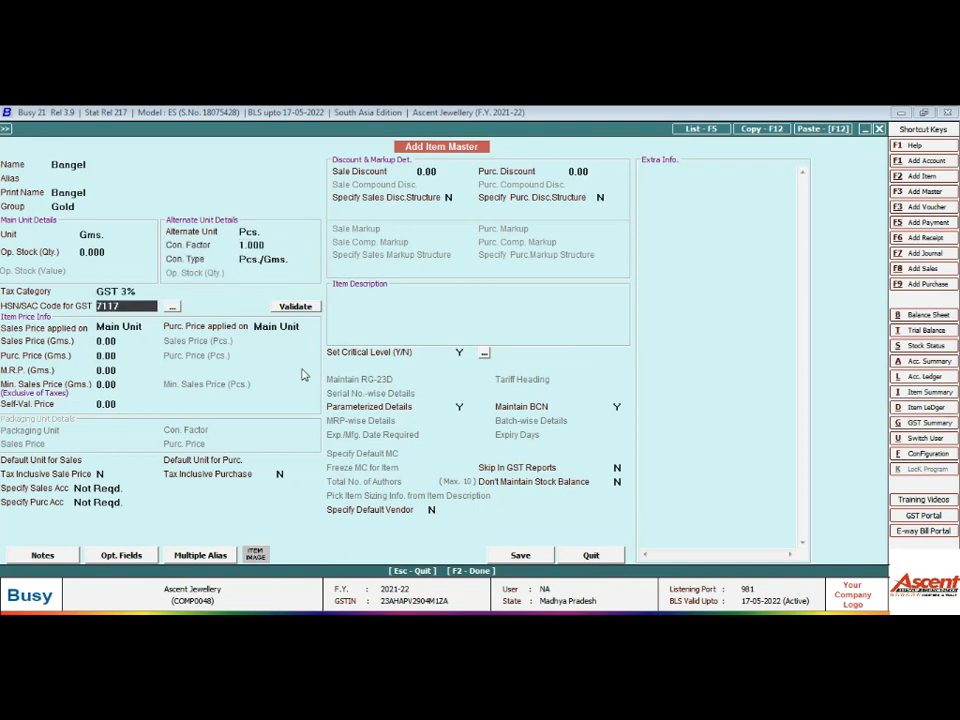
key("F2")
key("Return")
key("Escape")
key("Escape")
key("Escape")
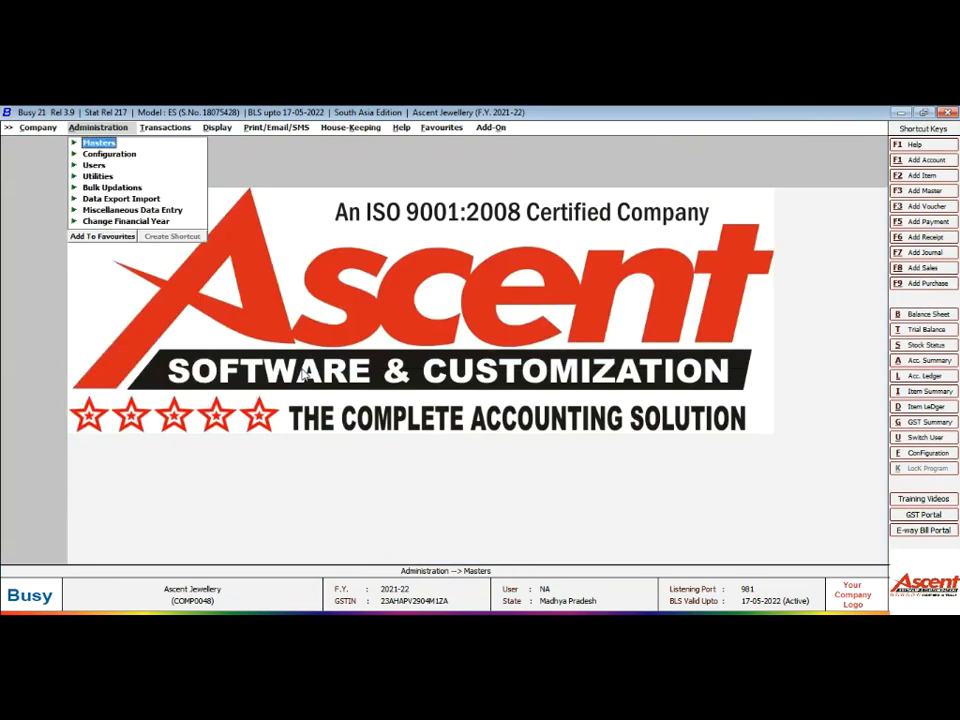
Open a blank purchase voucher for adding a new purchase.
key("Right")
key("Down")
key("Up")
key("Down")
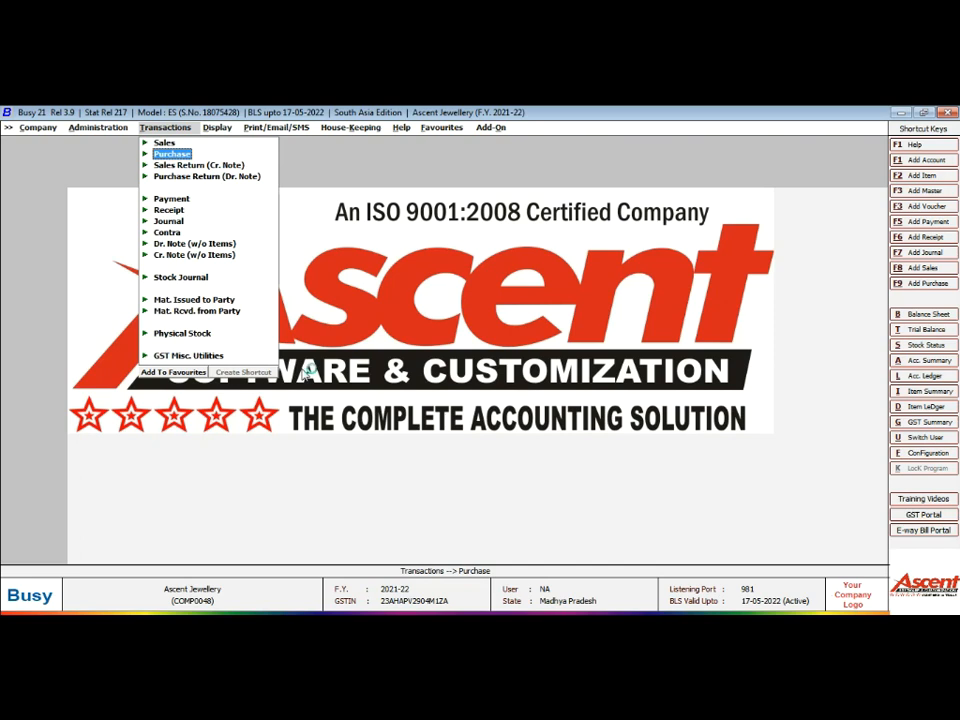
key("Return")
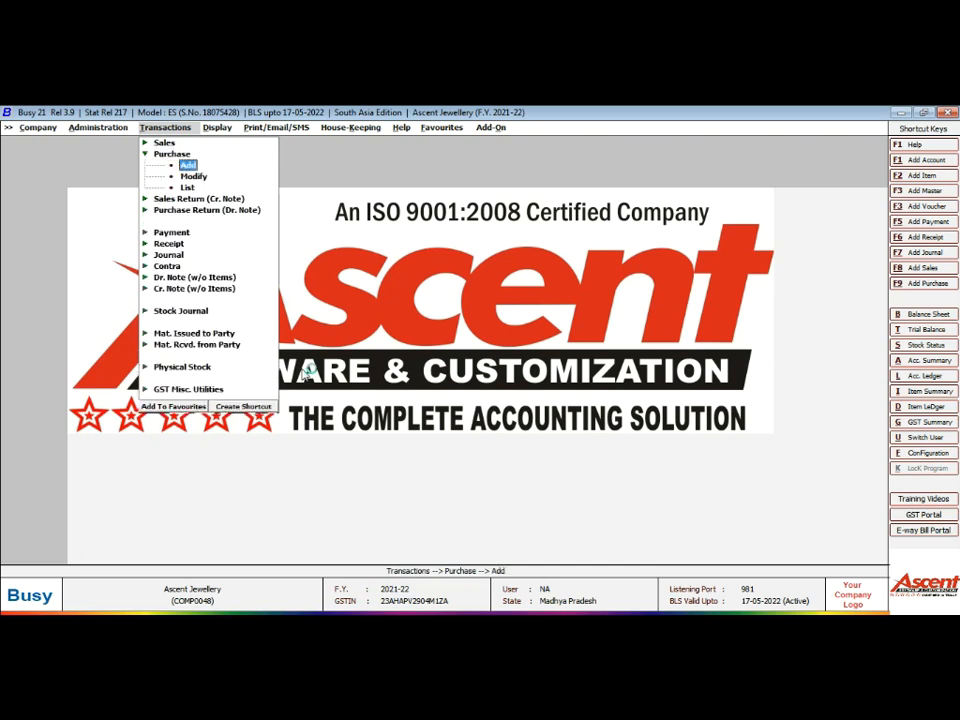
key("Return")
Keep the Main series and the date 01-04-2021, and set the voucher number to 1452.
key("Return")
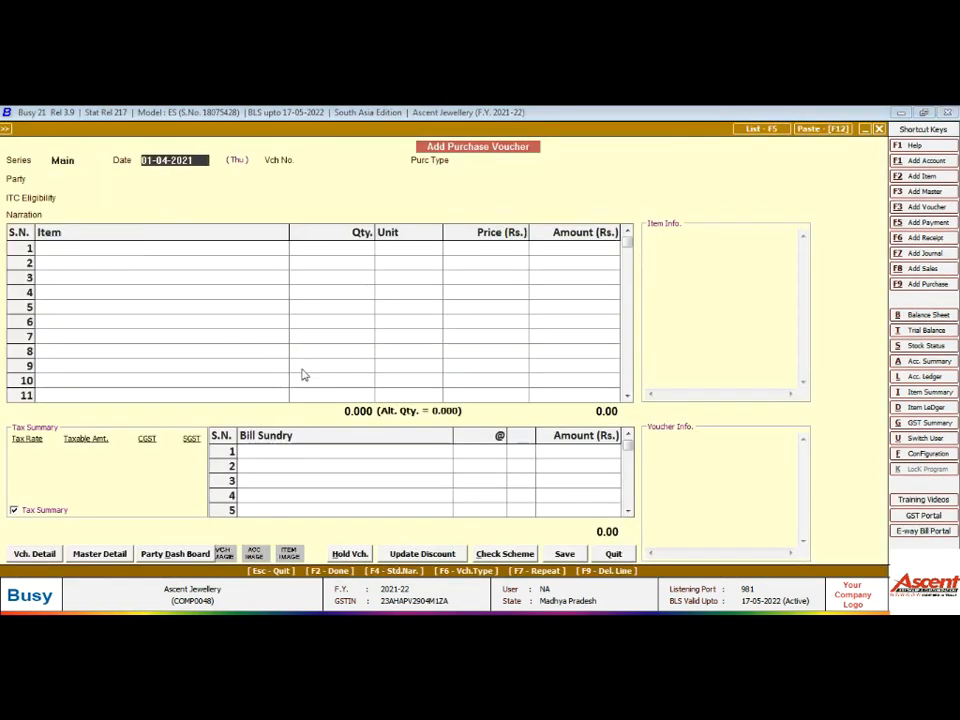
key("Return")
type("1452")
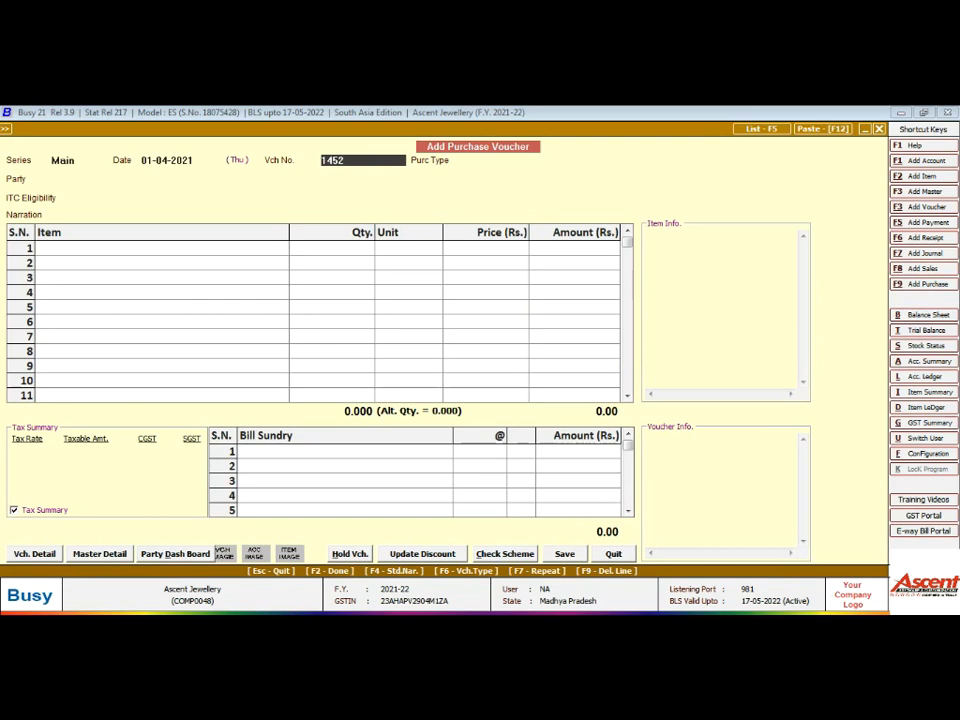
key("Return")
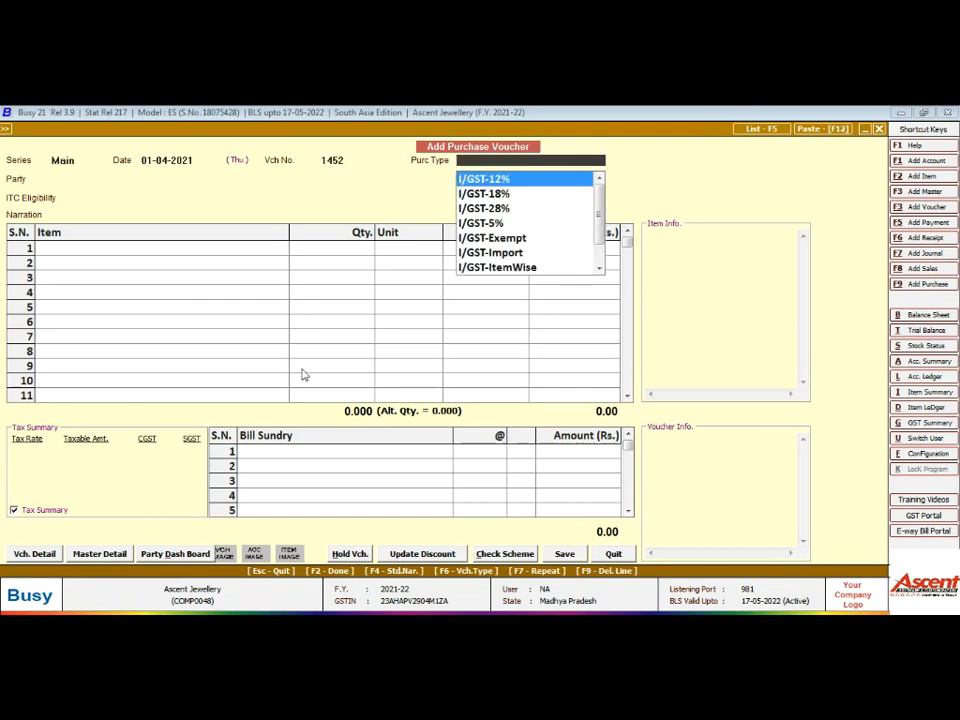
Look through the local GST purchase types for one with a 3% rate.
key("l")
key("Down")
key("Down")
key("Down")
key("Down")
key("Down")
key("Down")
key("Down")
key("Down")
key("Up")
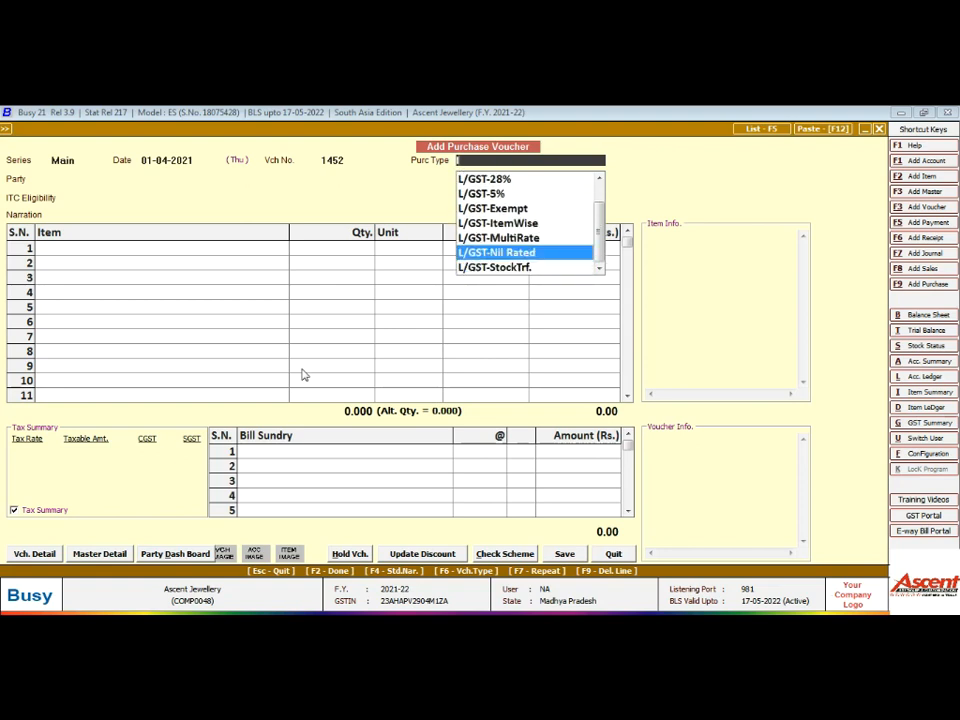
key("l")
key("Down")
key("Down")
key("Down")
key("Down")
key("Down")
key("Down")
key("Down")
key("Down")
key("Down")
key("Down")
key("Down")
key("Down")
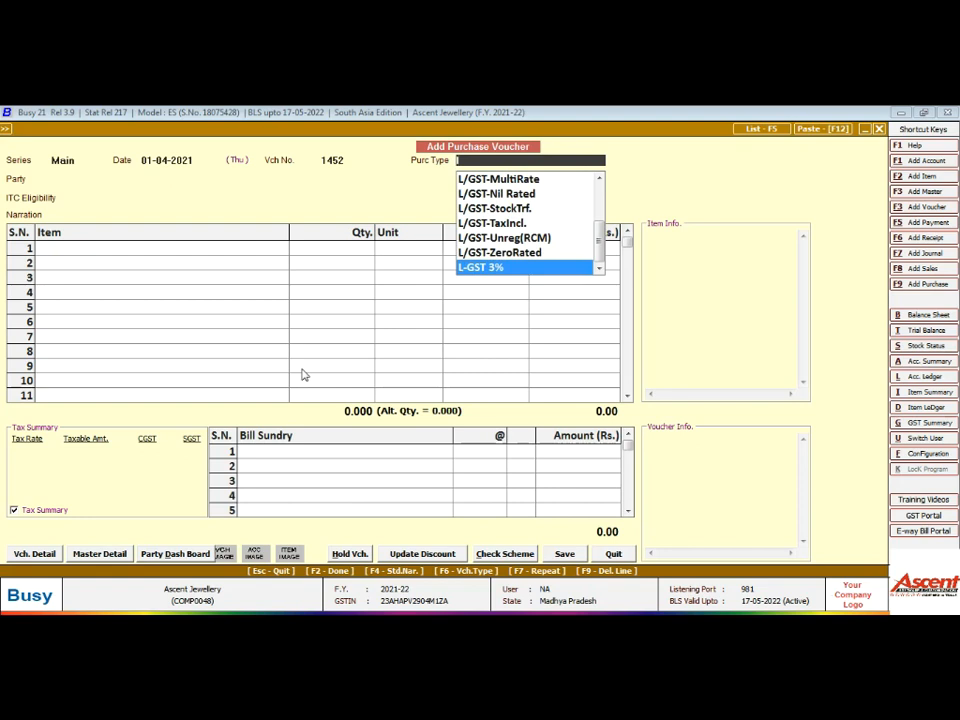
Open a blank purchase type master to view its taxation and rate options, and return to the purchase voucher.
key("F3")
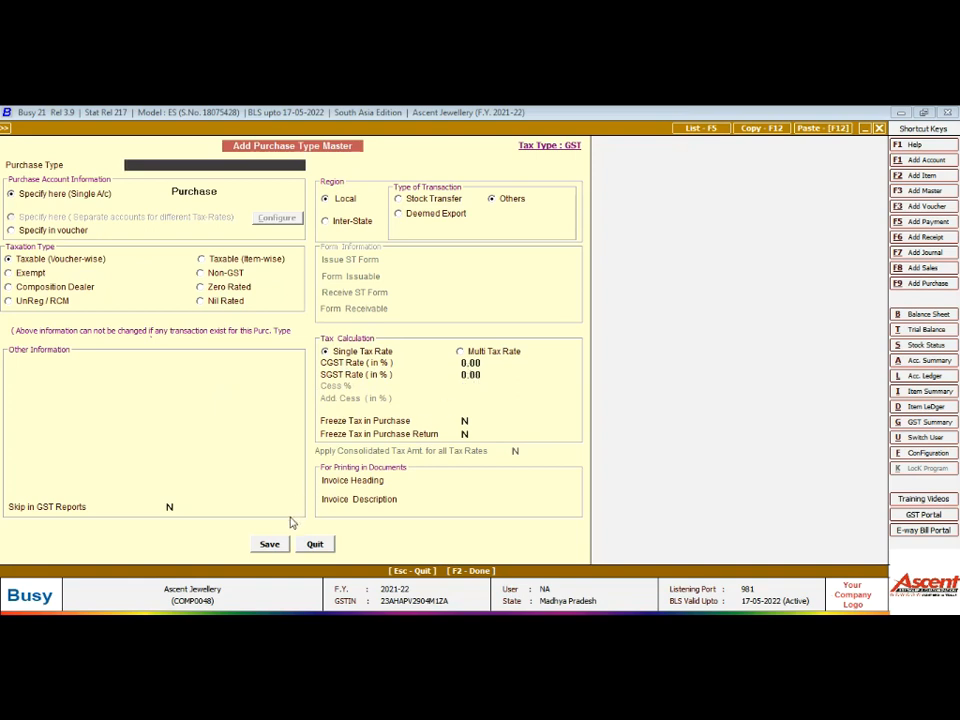
key("F2")
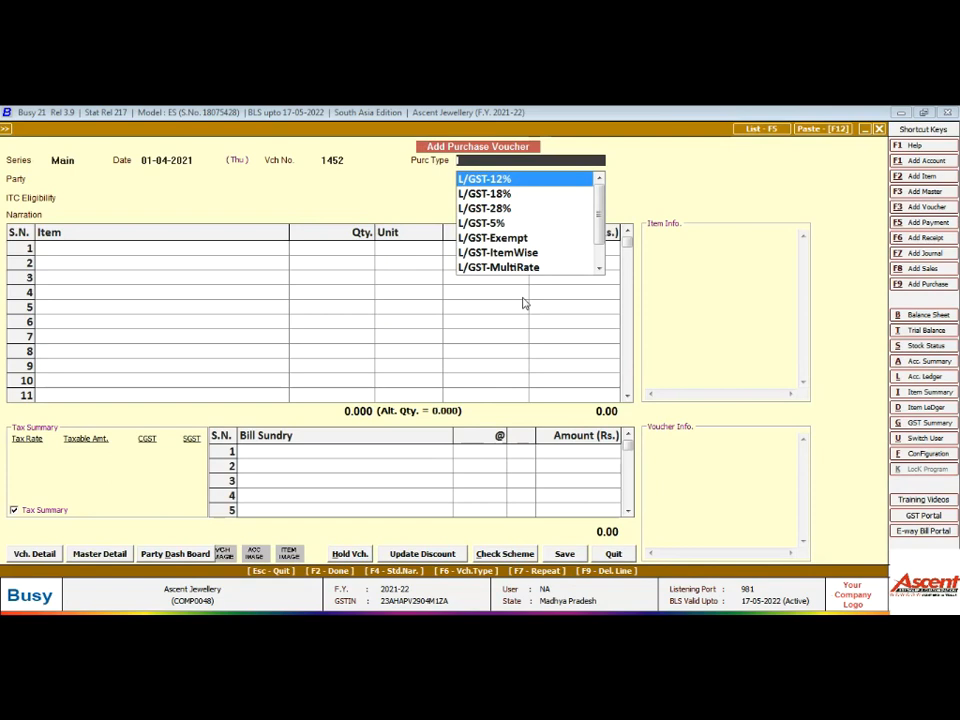
key("Escape")
Choose L-GST 3% as the voucher's purchase type.
key("Return")
key("Down")
key("Down")
key("Down")
key("Down")
key("Down")
key("Down")
key("Down")
key("Down")
key("Down")
key("Down")
key("Down")
key("Down")
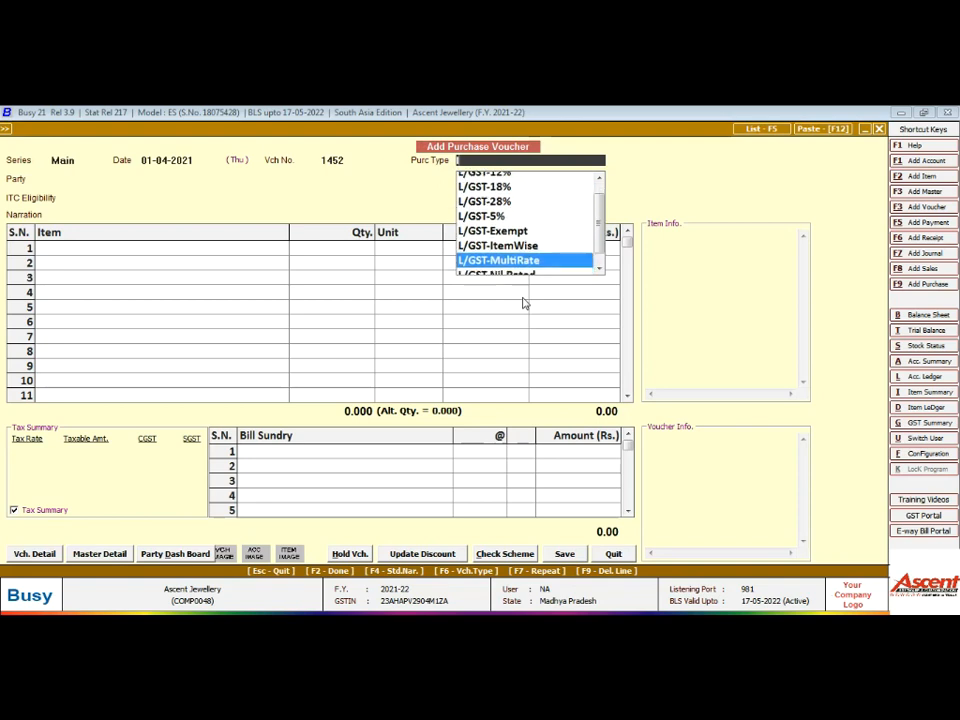
key("Return")
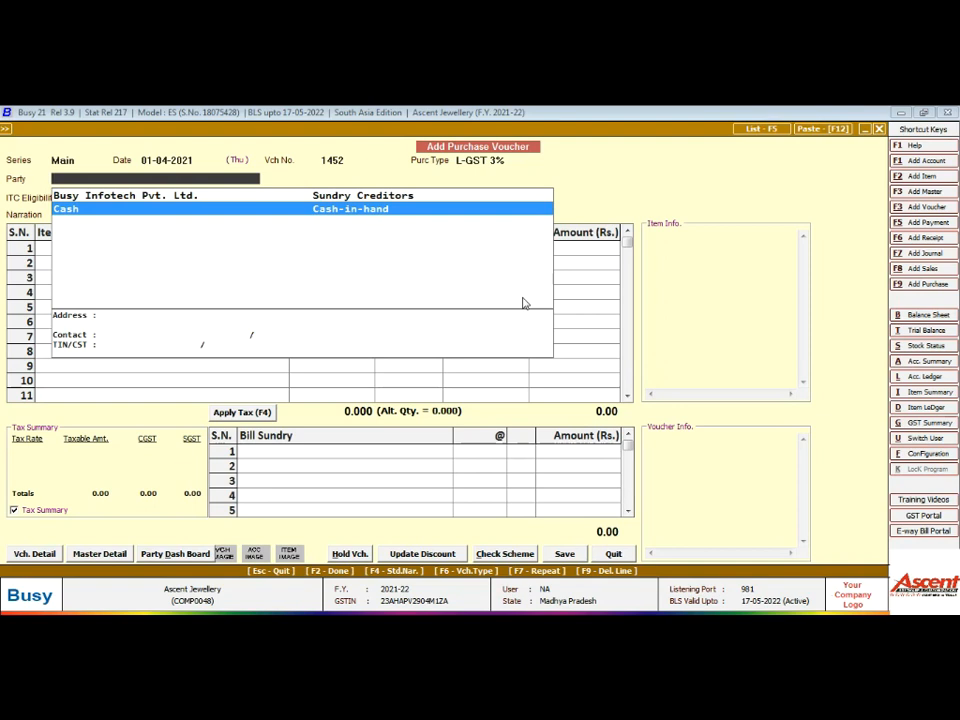
Select Cash as the party and keep the ITC eligibility as Input Goods/Services, leaving the narration empty.
key("Return")
key("Return")
key("Return")
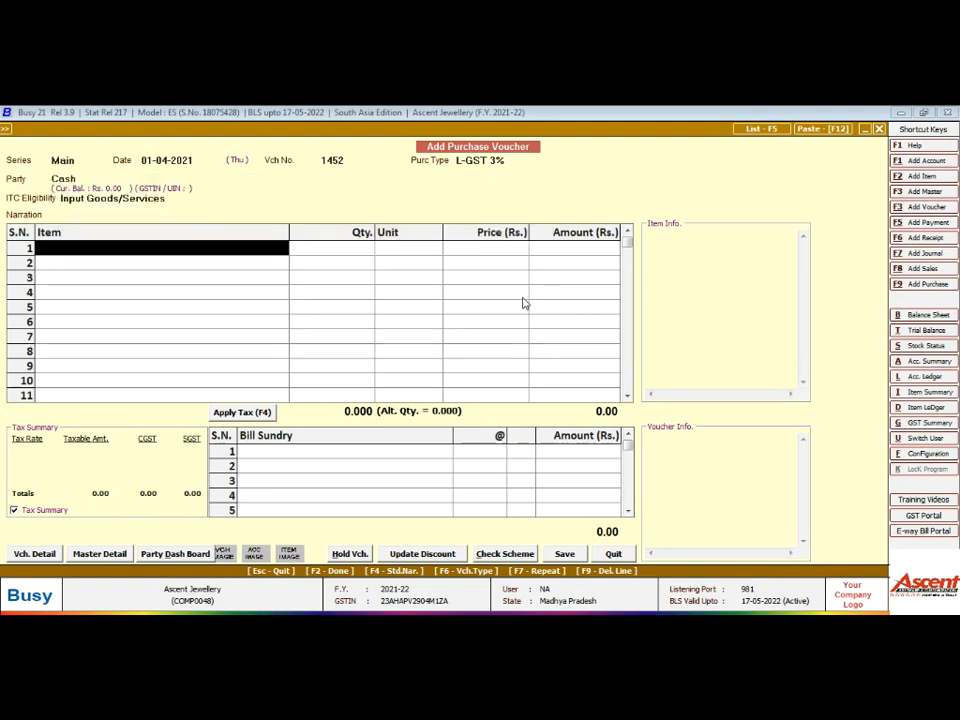
key("Escape")
key("Escape")
key("Escape")
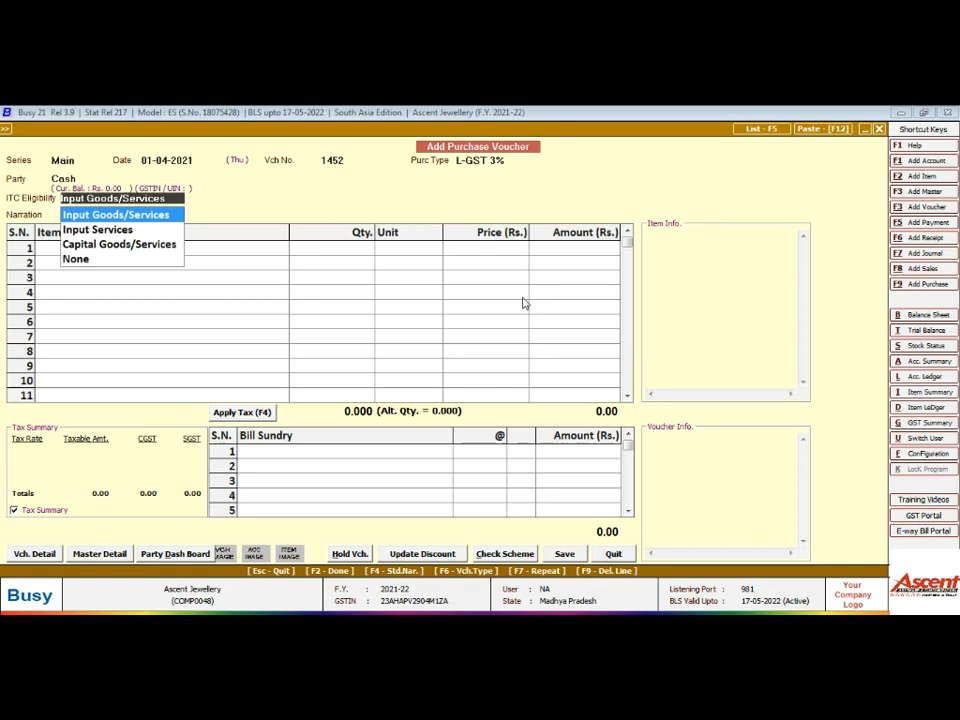
key("Return")
key("Return")
key("Return")
Add Bangel as the voucher's first item in Gms. with no quantity entered, and open its parameterized stock details.
key("Down")
key("Down")
key("Down")
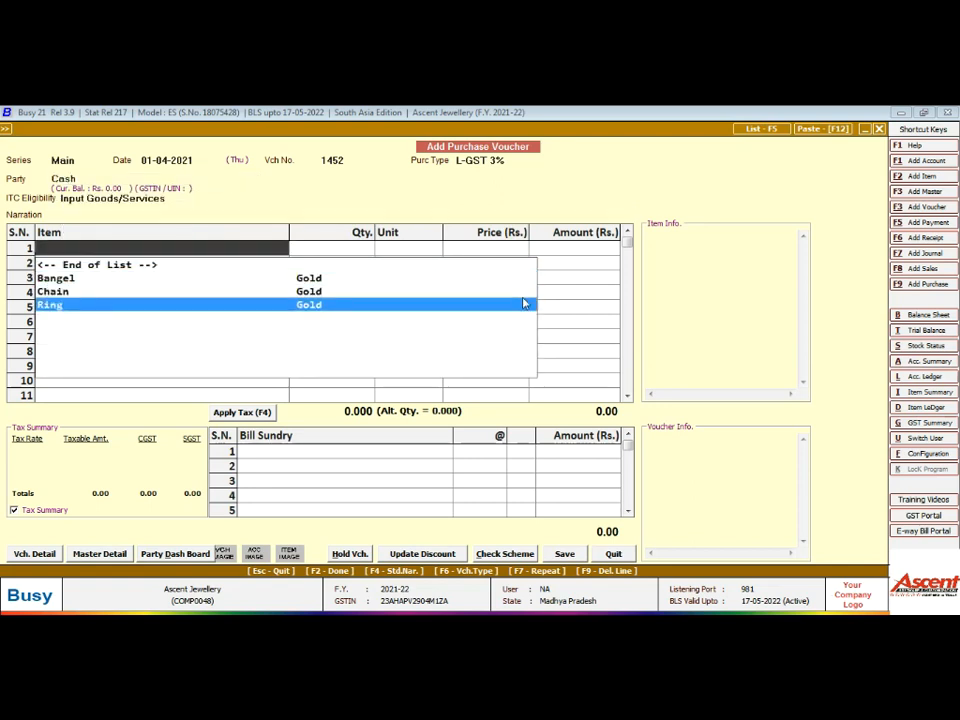
key("Up")
key("Up")
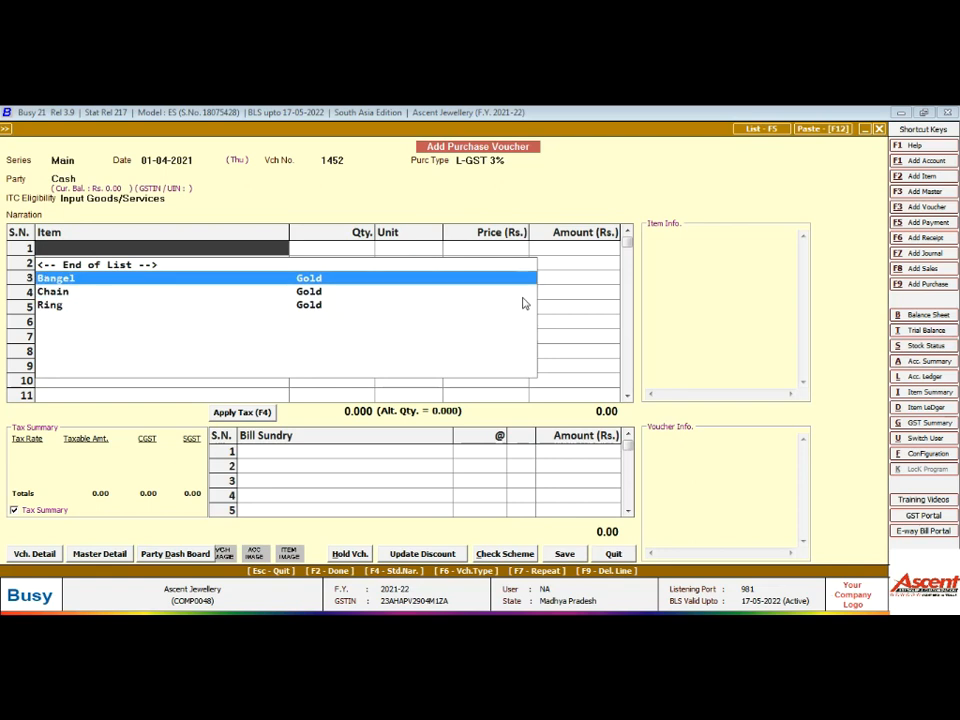
key("Return")
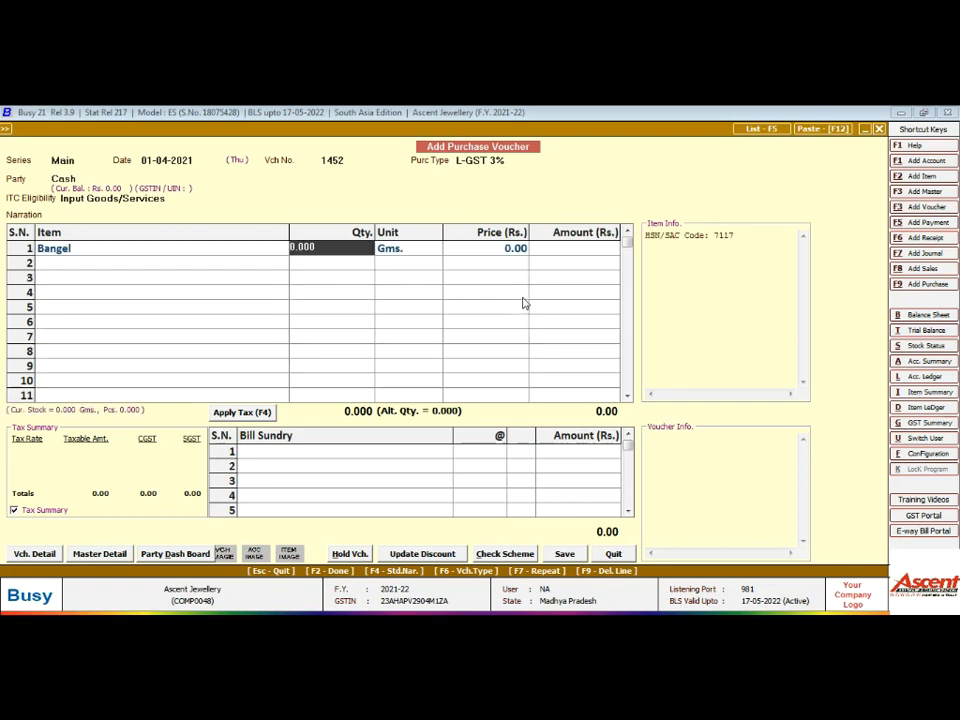
key("Return")
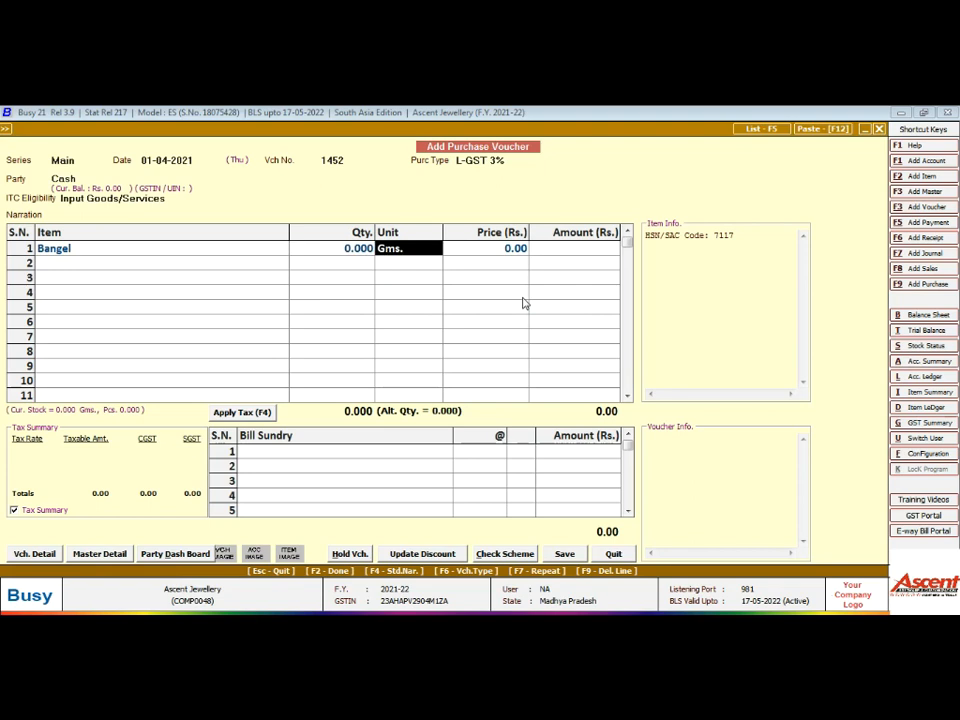
key("Return")
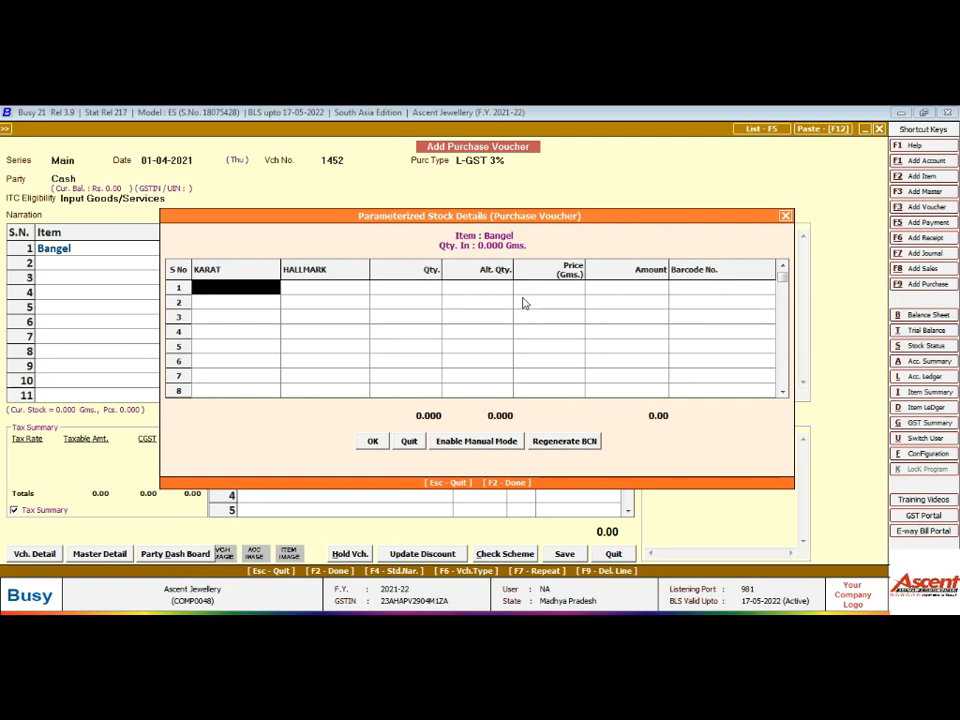
Record the first Bangel piece as 18K with hallmark 750, quantity 12.563, alternate quantity 1 and price 3300, keeping the automatic barcode.
key("space")
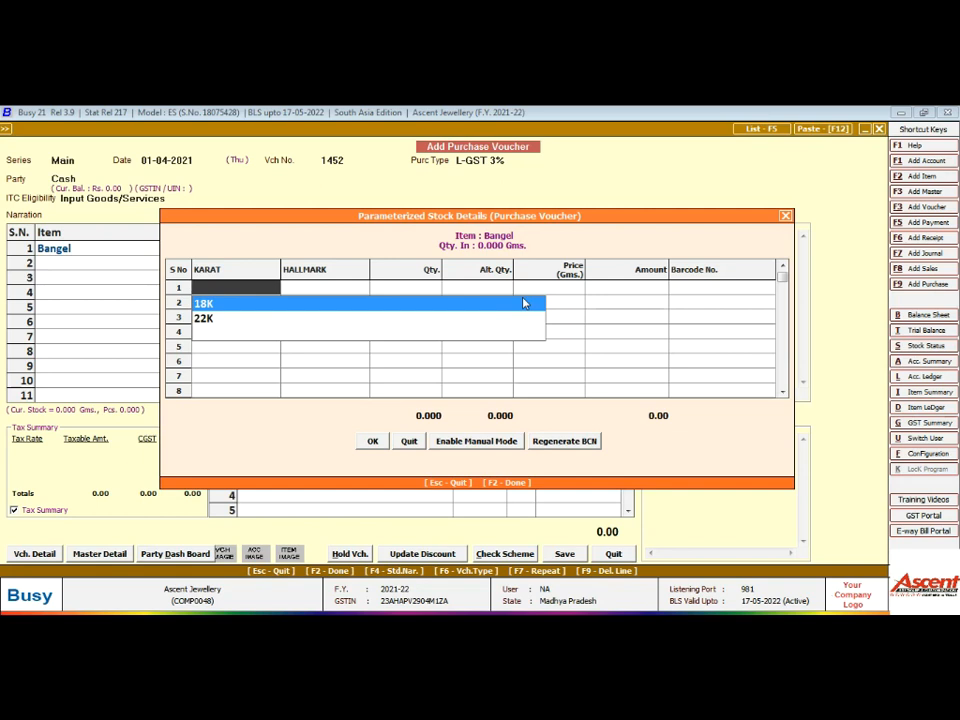
left_click(523, 303)
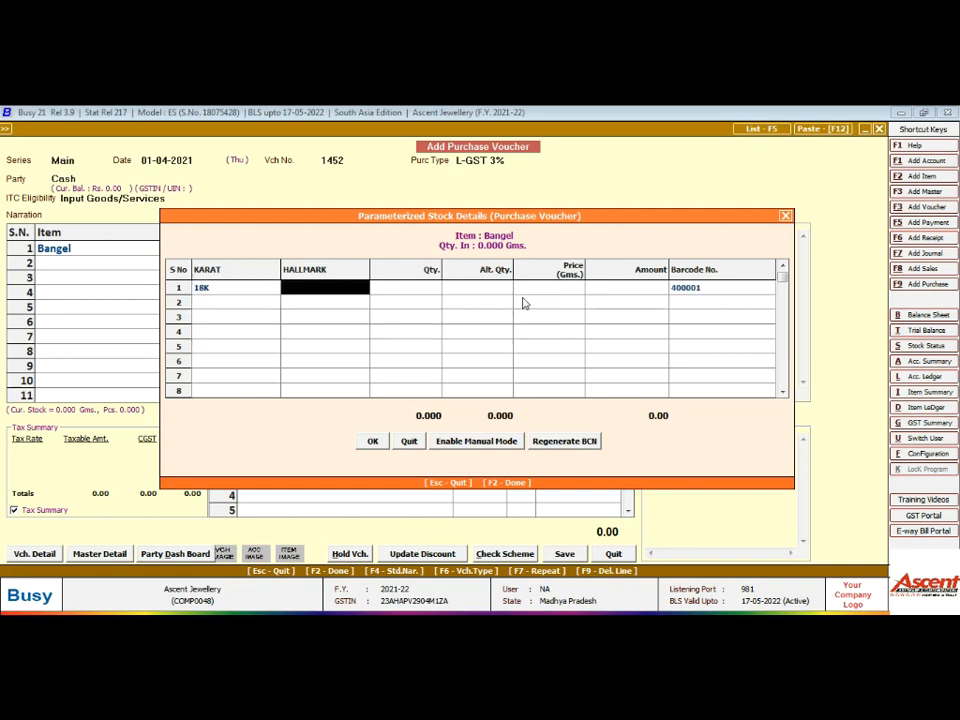
left_click(523, 303)
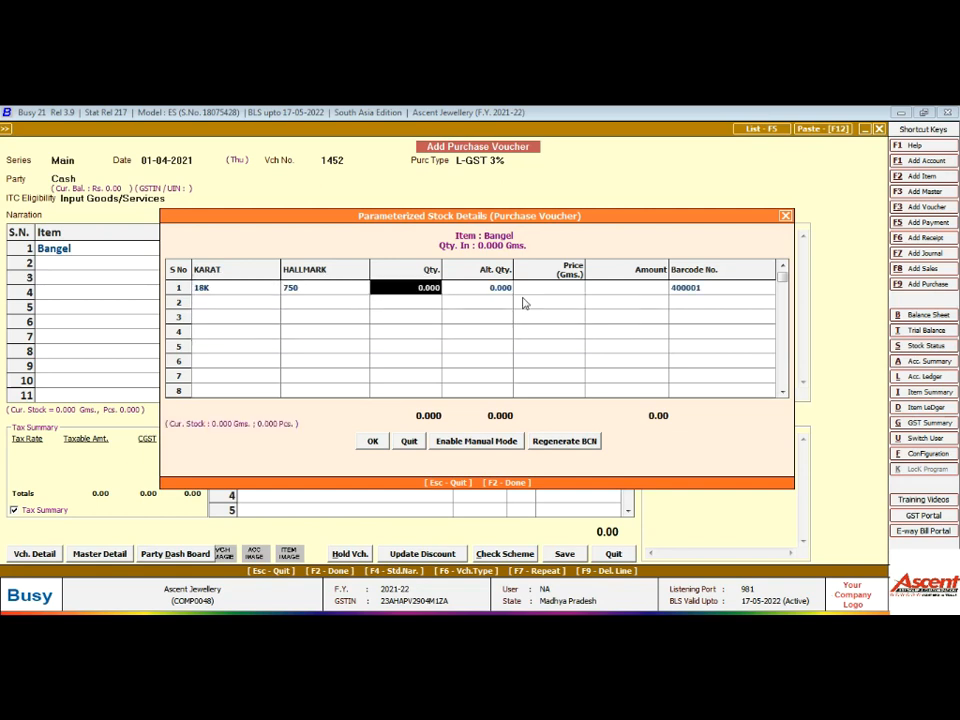
type("12.563")
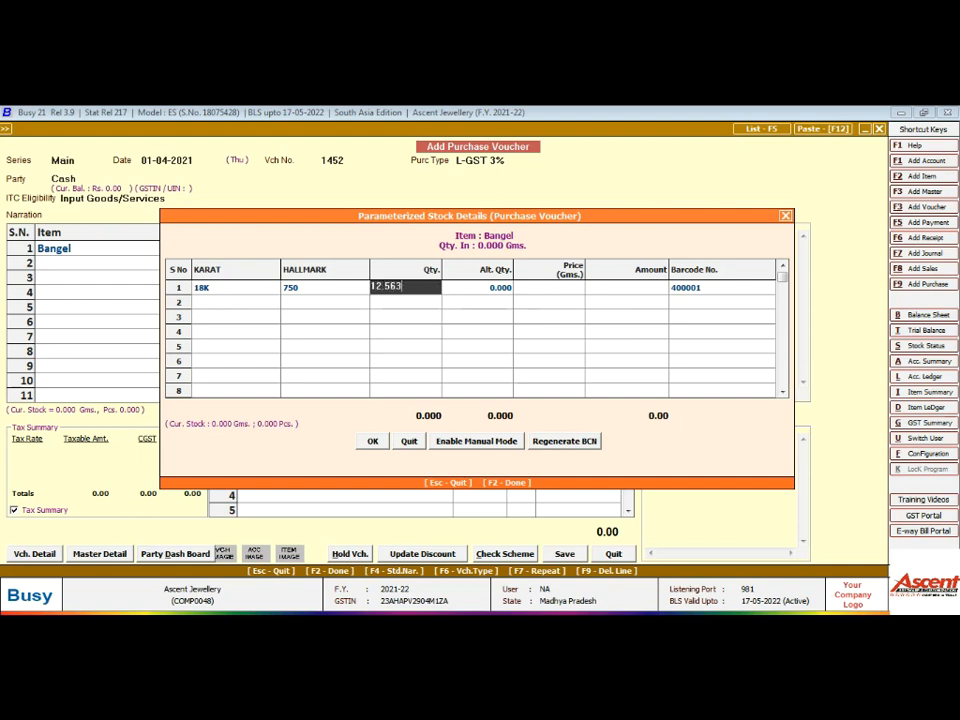
key("Return")
type("1")
key("Return")
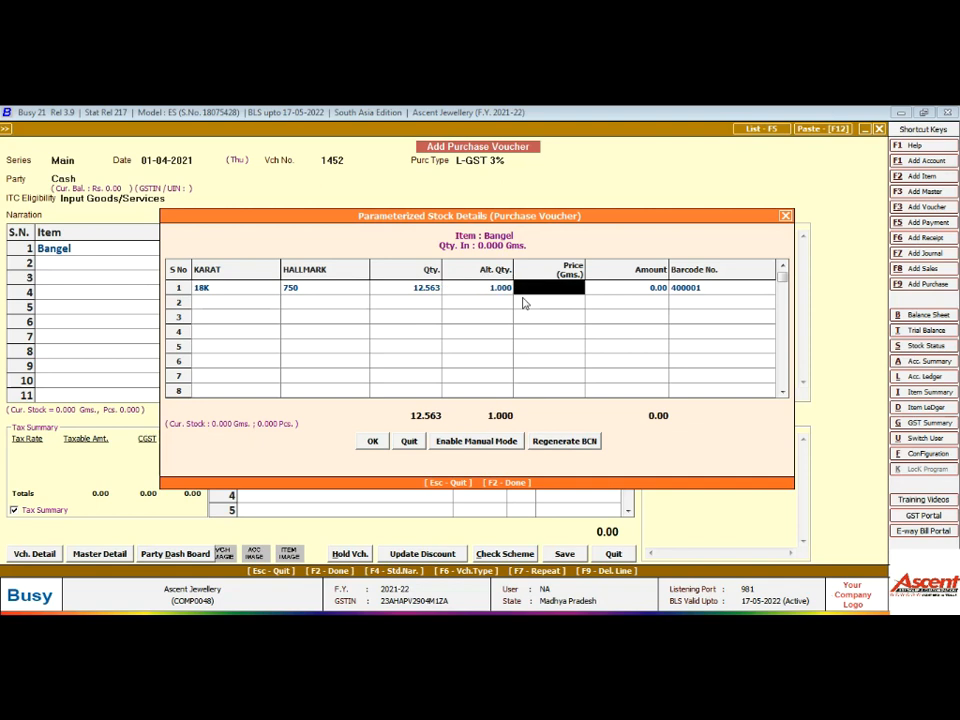
type("3300")
key("Return")
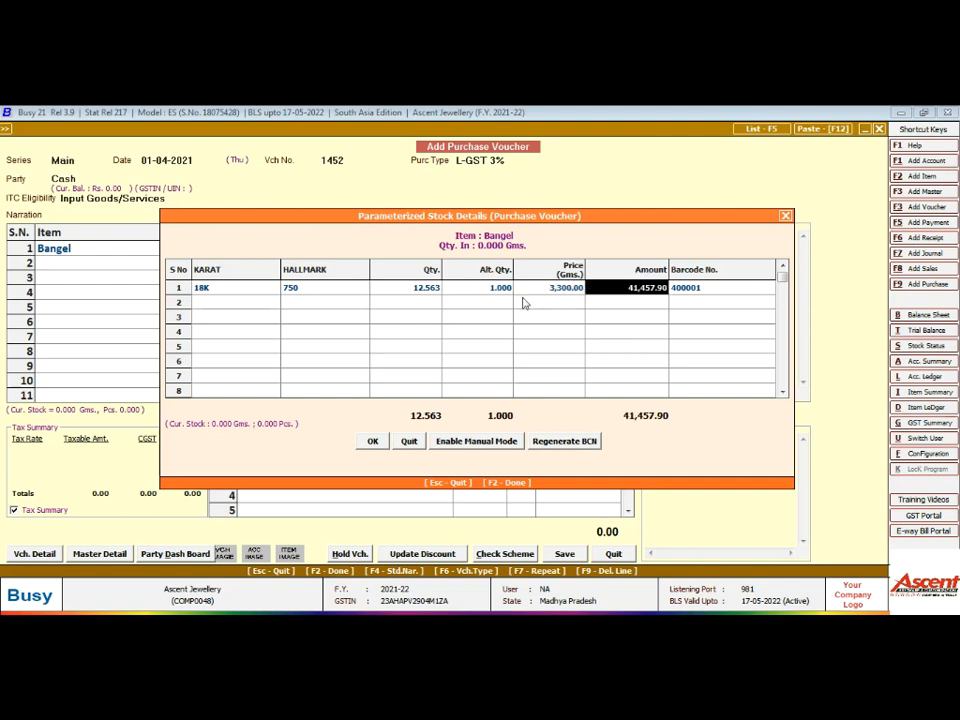
key("Return")
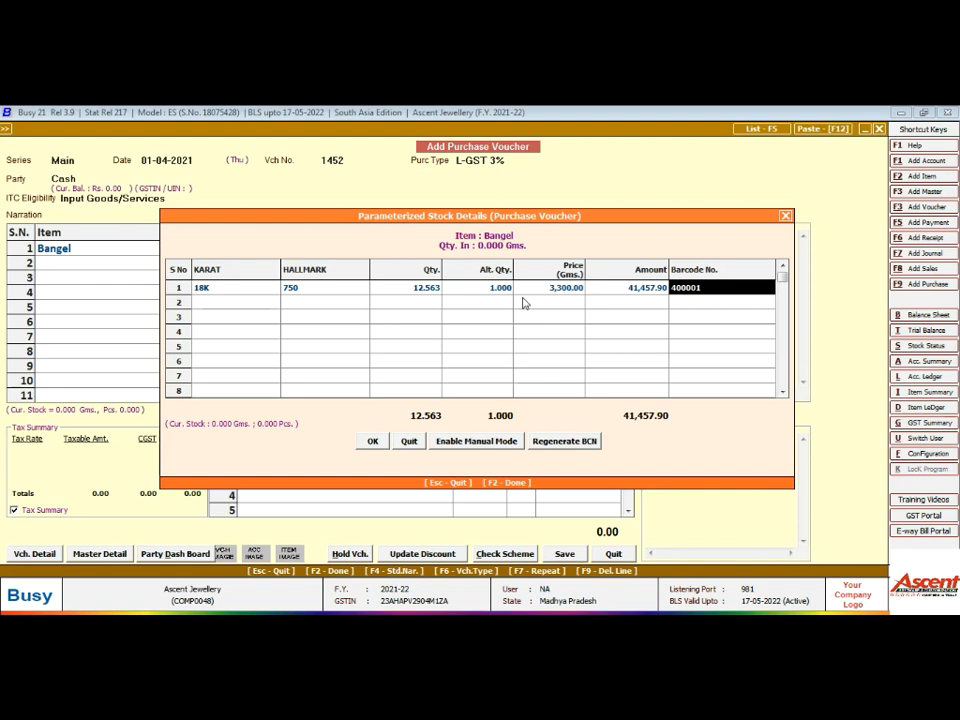
key("Return")
Record the second Bangel piece as 18K with hallmark 750, quantity 15.263, alternate quantity 1 and price 3300.
key("Return")
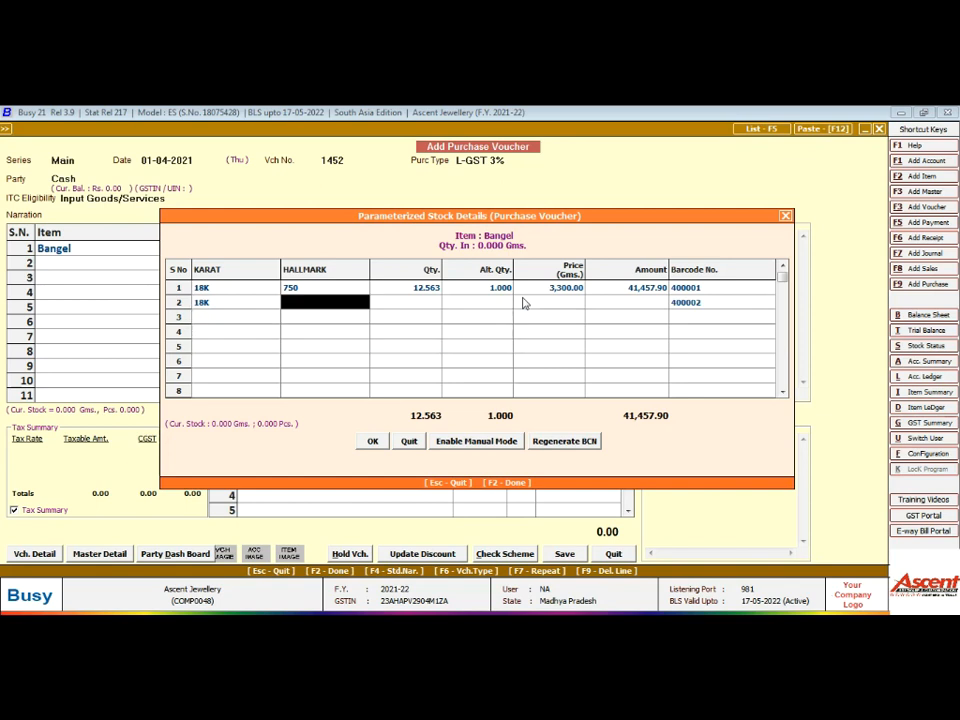
key("Return")
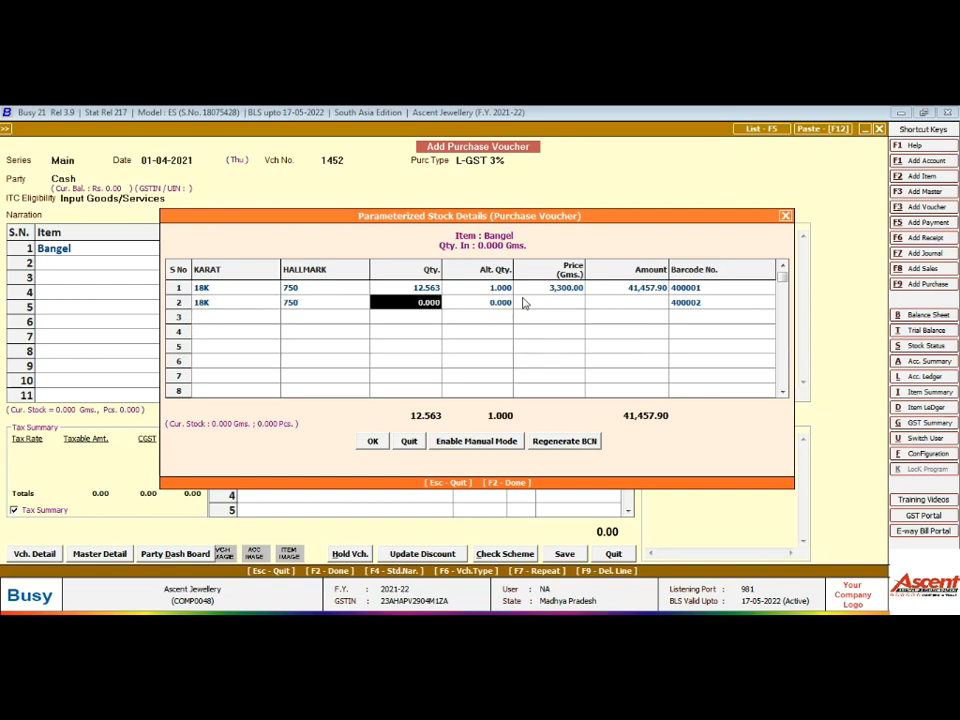
type("15.263")
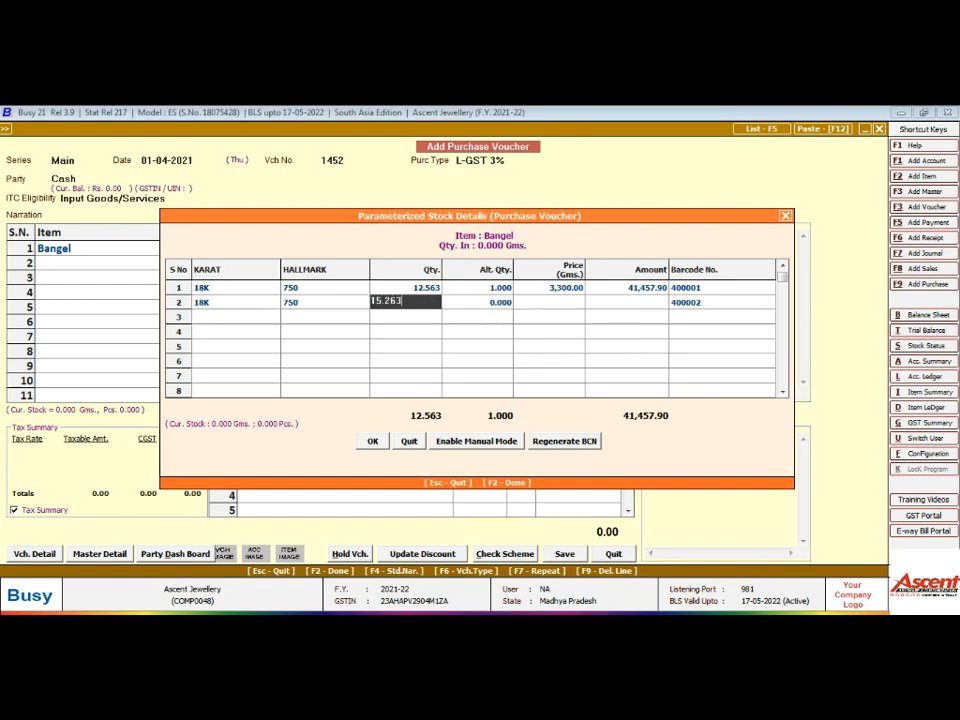
key("Return")
type("1")
key("Return")
type("3300")
key("Return")
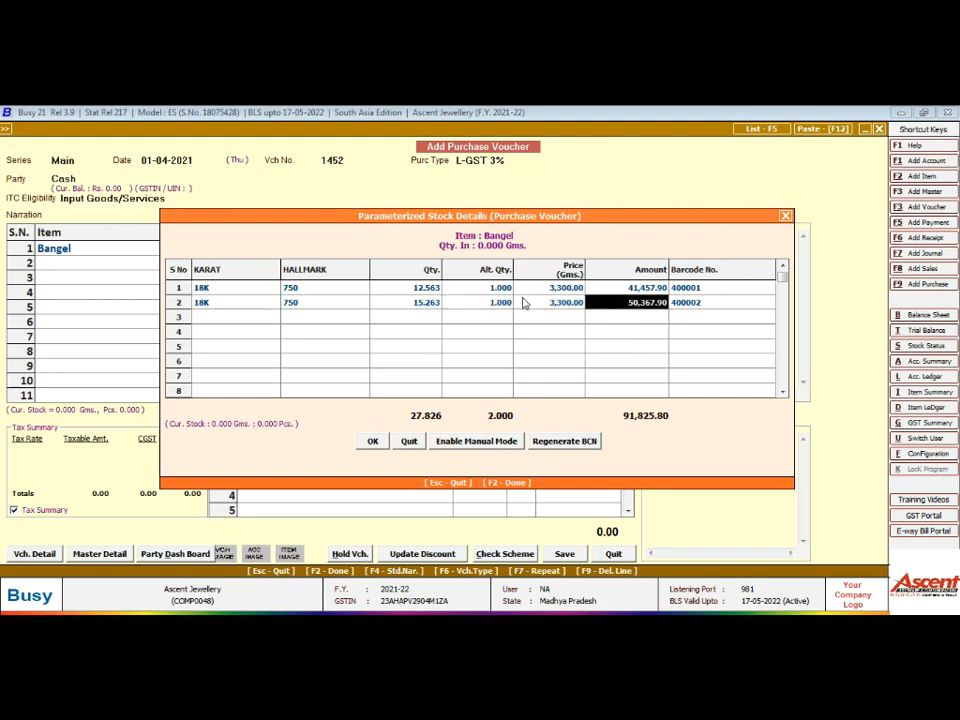
key("Return")
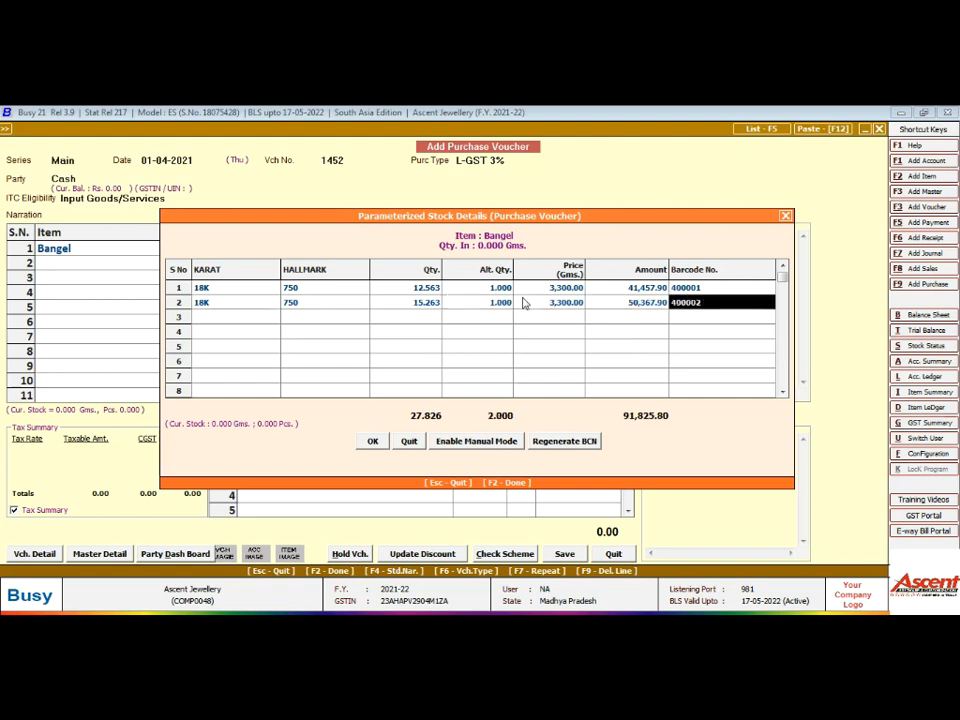
Confirm the Bangel stock details and accept the item line's calculated price and amount.
key("Return")
key("Return")
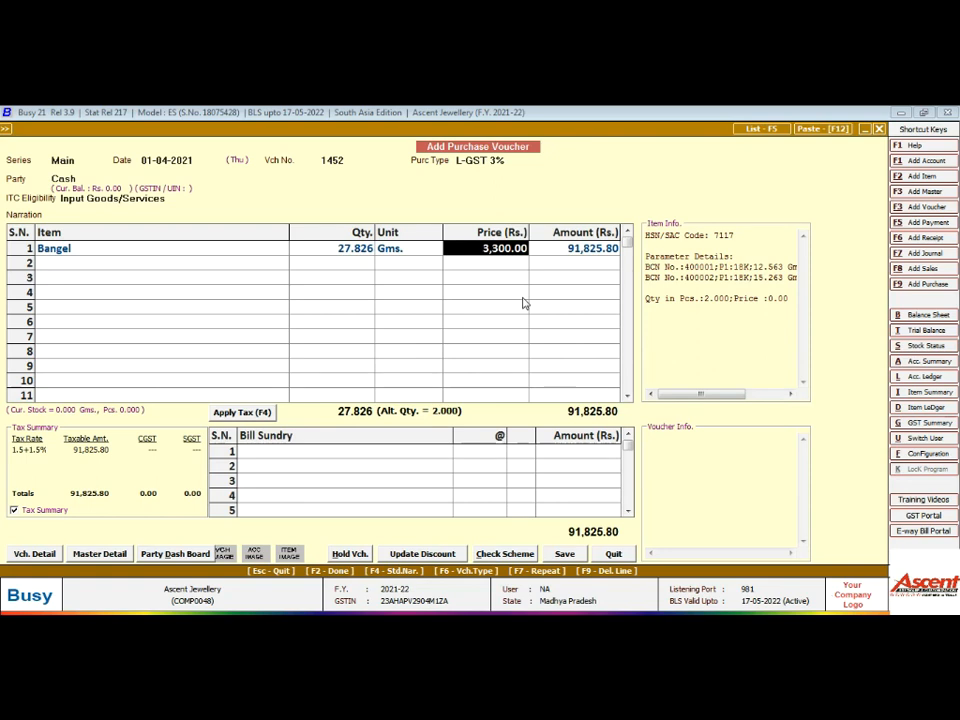
key("Return")
key("Return")
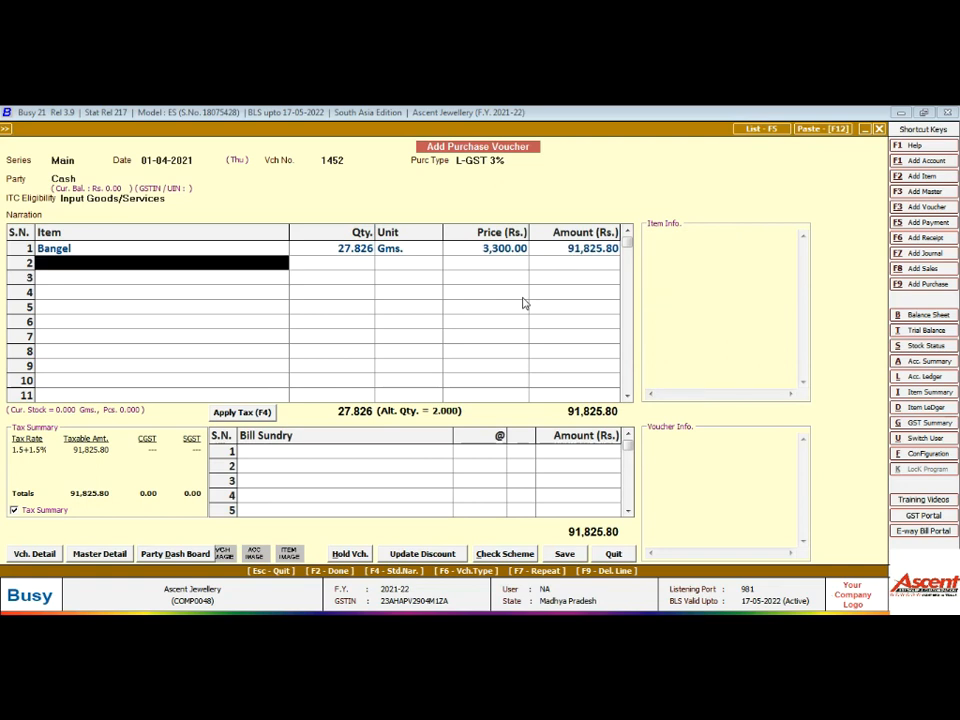
Add Chain as the voucher's second item in Gms. with no quantity entered, and open its parameterized stock details.
left_click(522, 305)
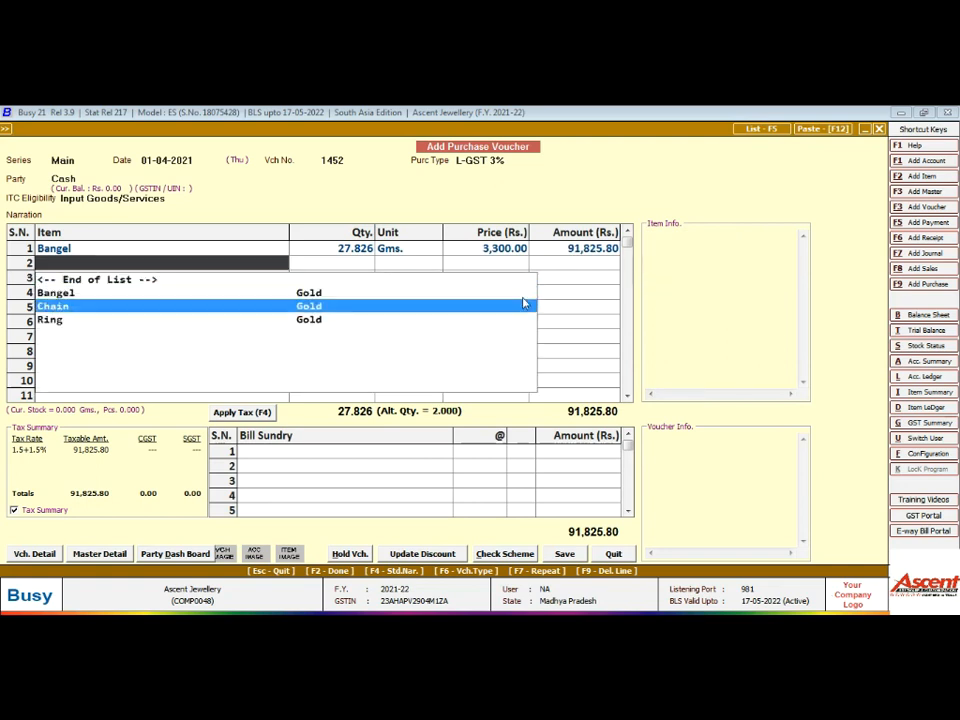
key("Return")
key("Return")
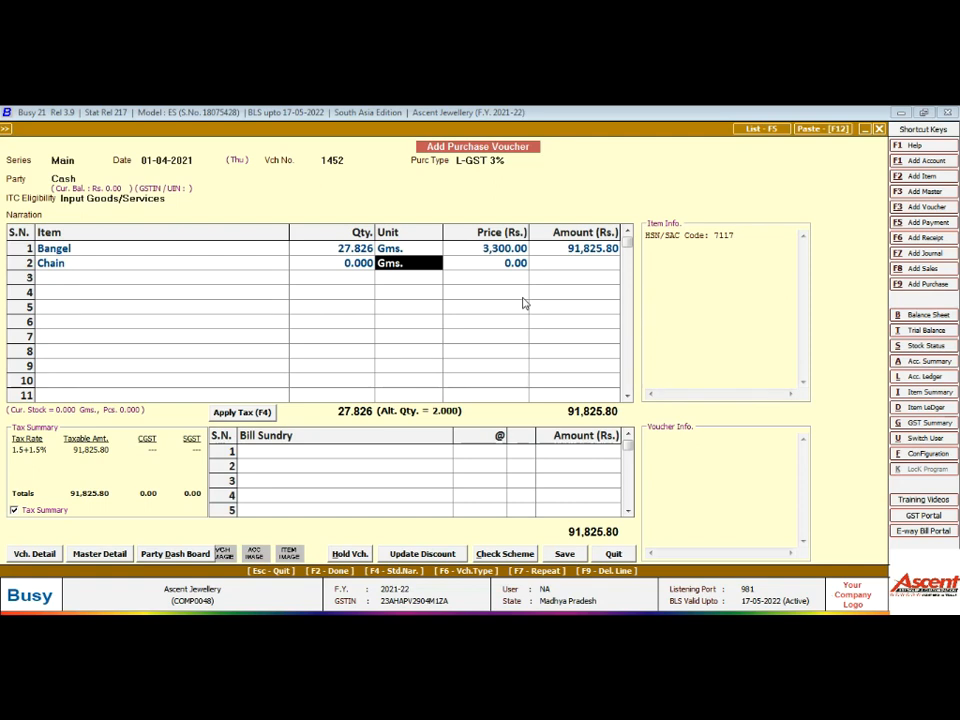
key("Return")
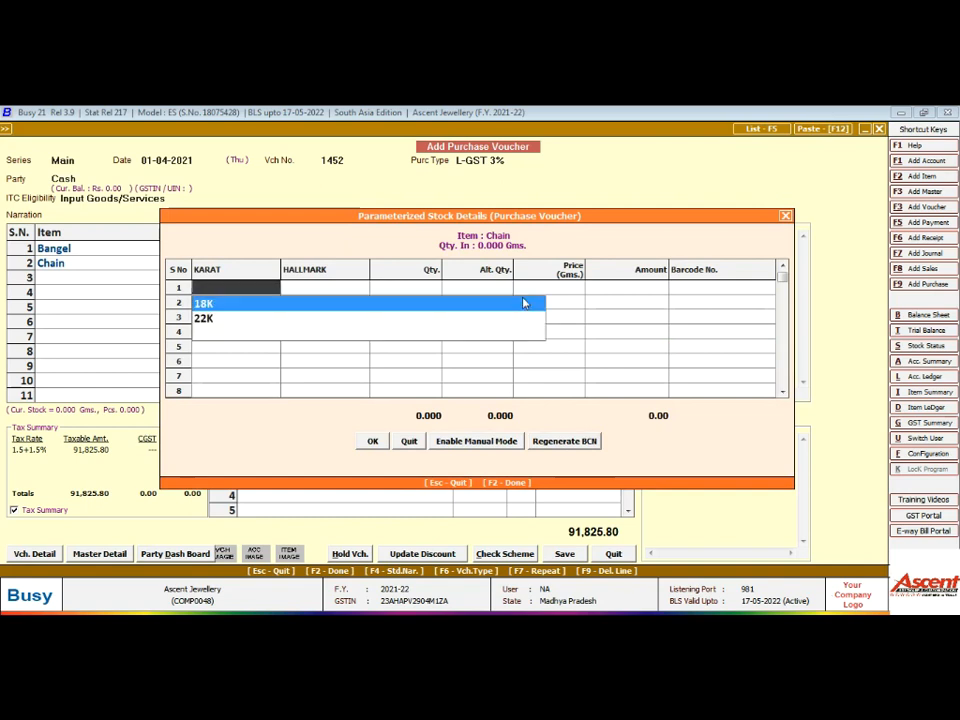
Record the first Chain piece as 22K with hallmark 916, quantity 25.456, alternate quantity 1 and price 3800, keeping the automatic barcode.
key("Down")
key("Return")
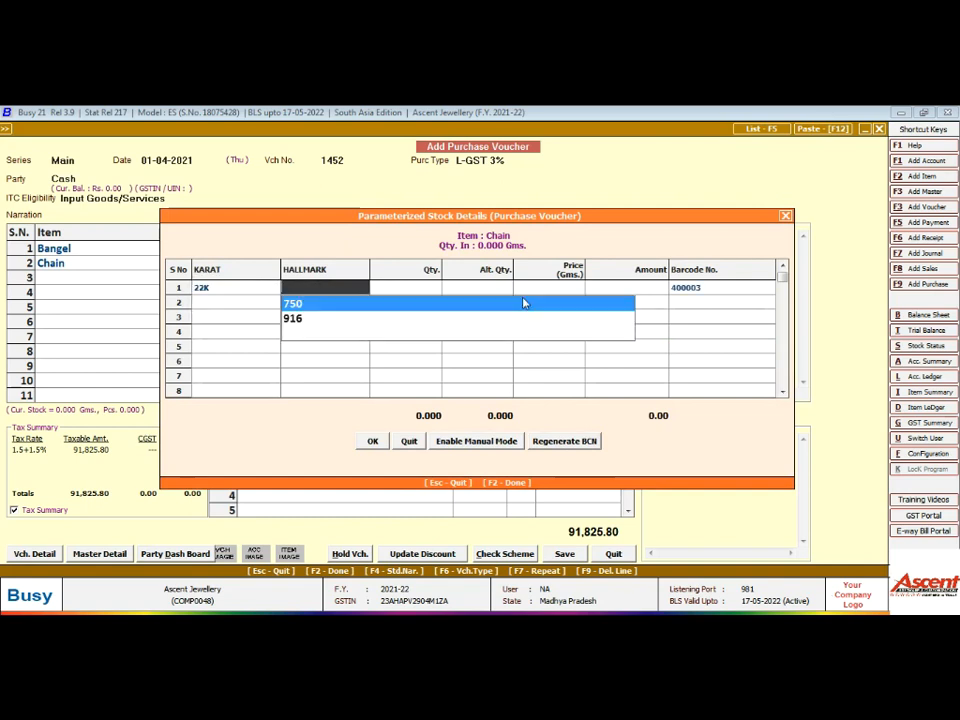
key("Down")
key("Return")
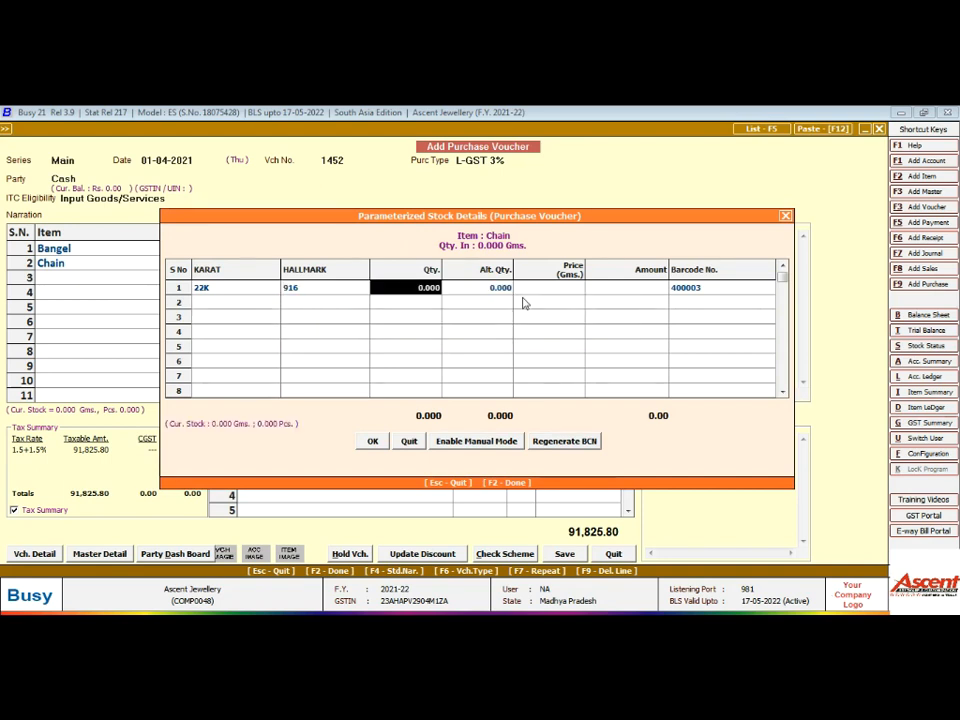
type("25.456")
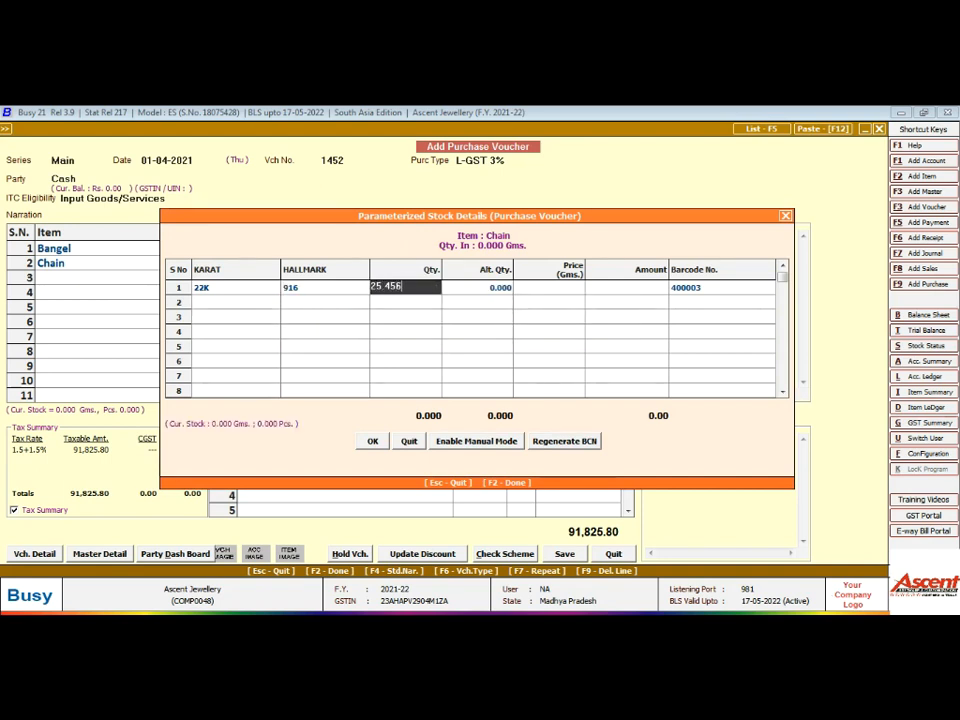
key("Return")
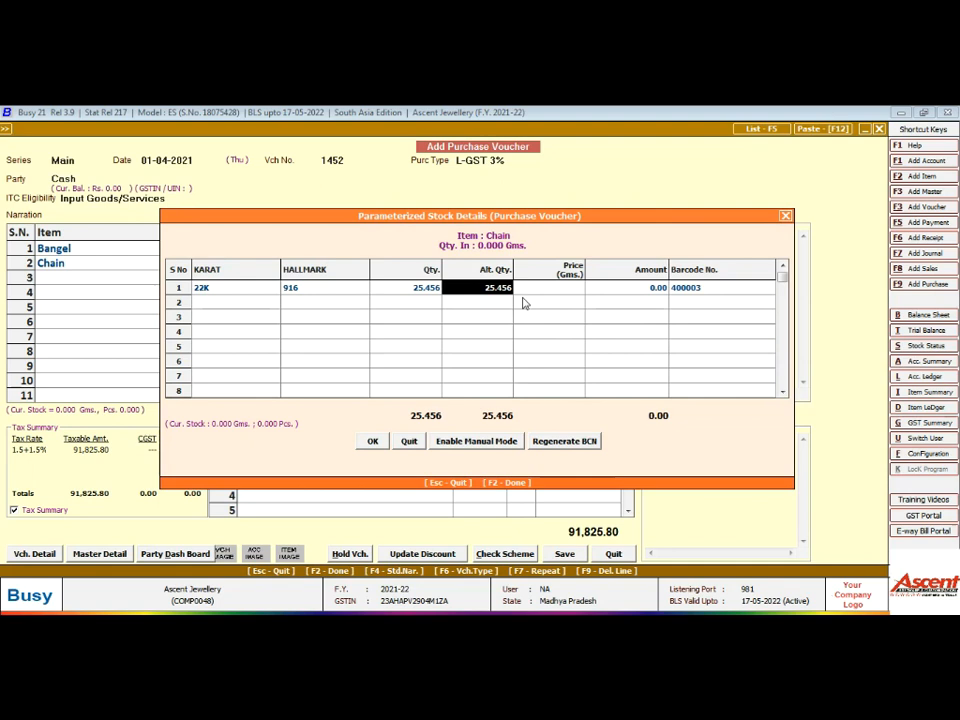
type("1")
key("Return")
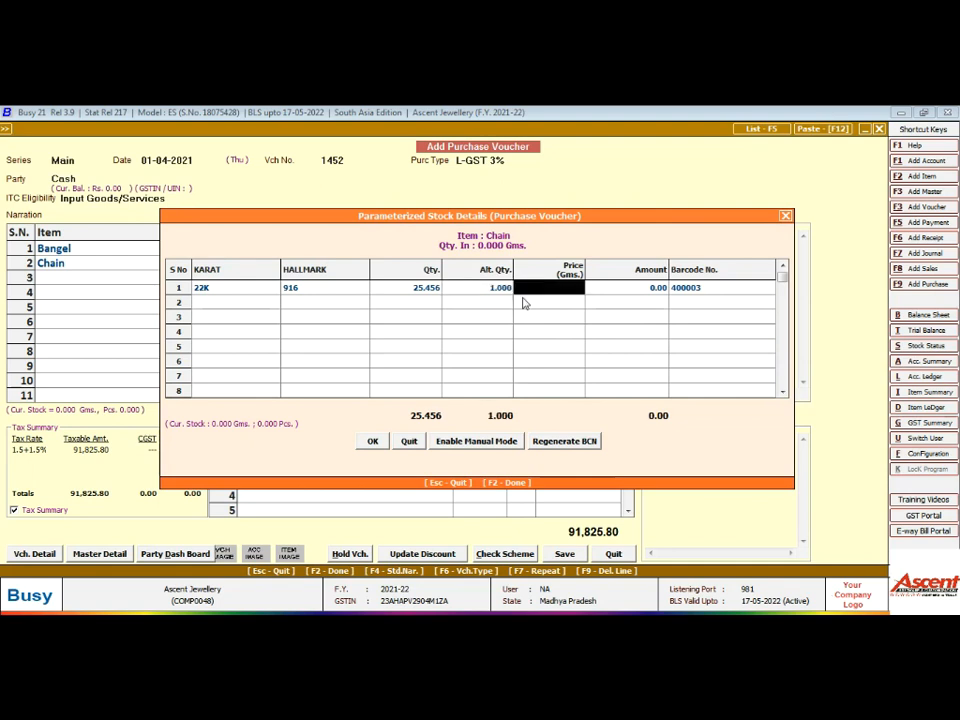
type("3800")
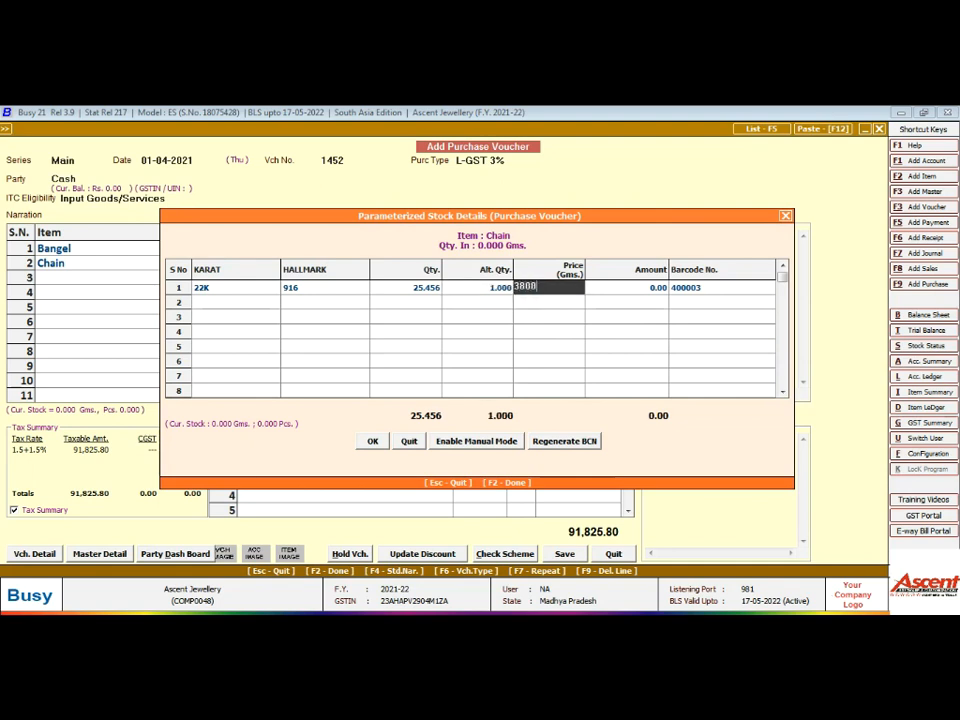
key("Return")
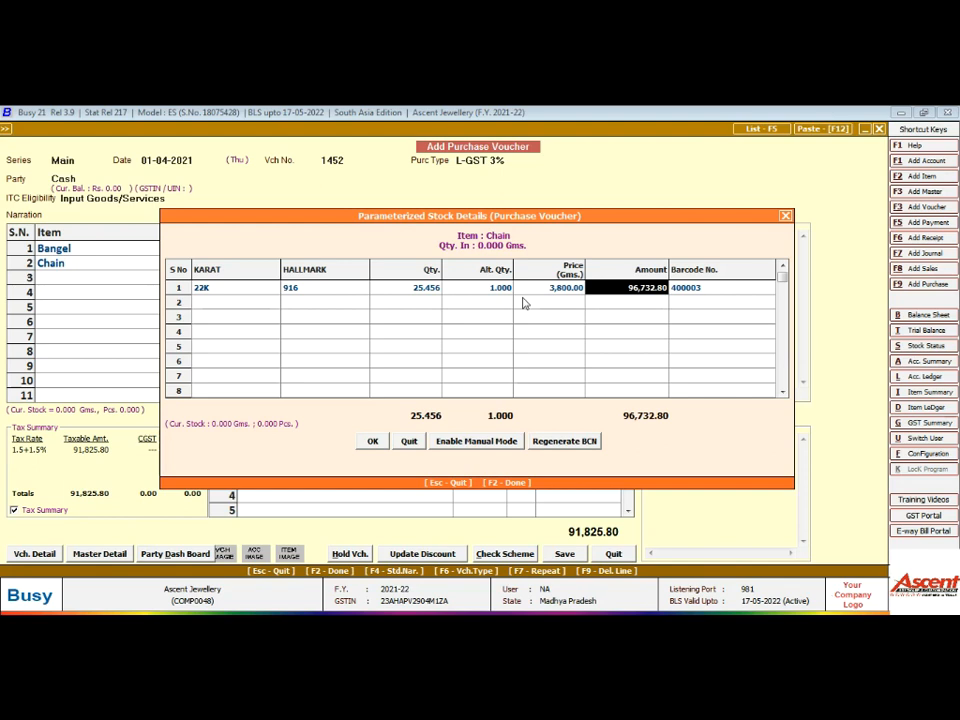
key("Return")
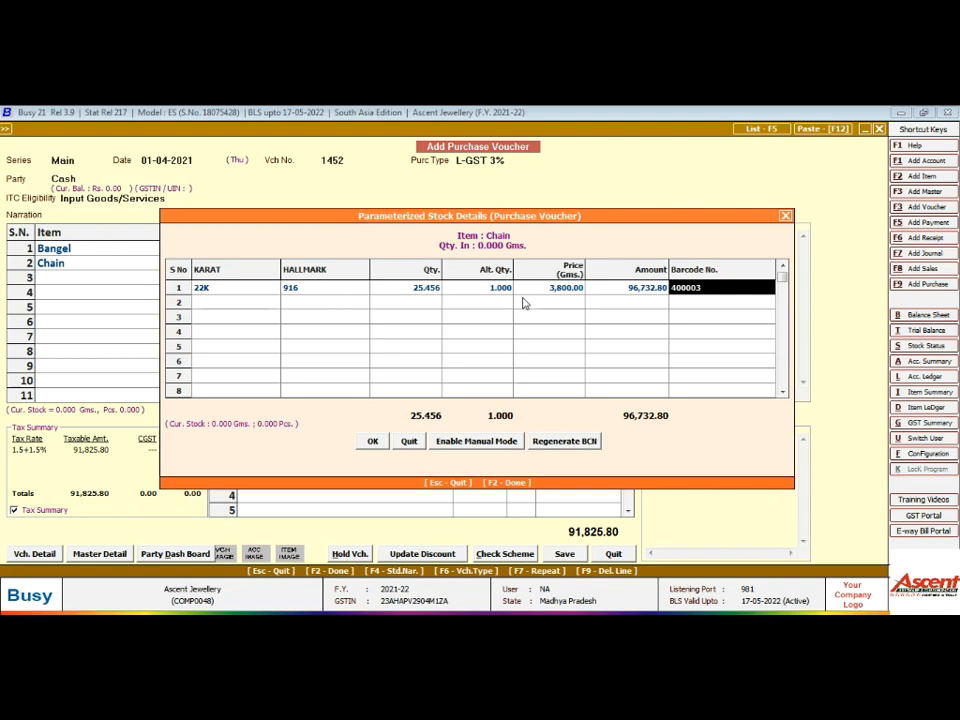
key("Return")
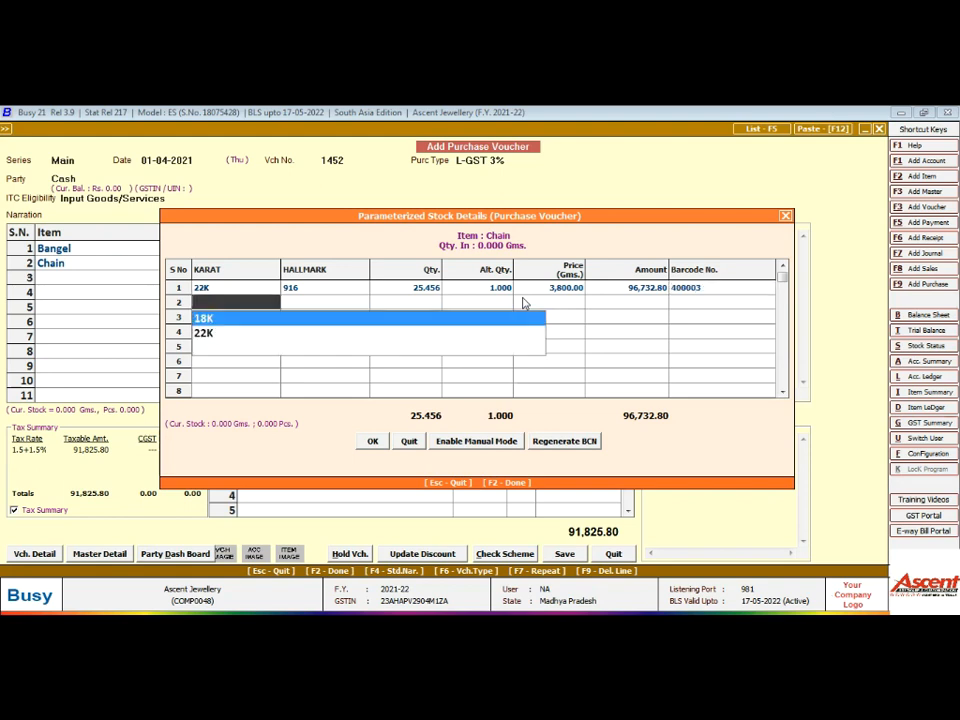
Record the second Chain piece as 22K with hallmark 916, quantity 18.456, alternate quantity 1 and price 3800.
key("Down")
key("Return")
key("Down")
key("Return")
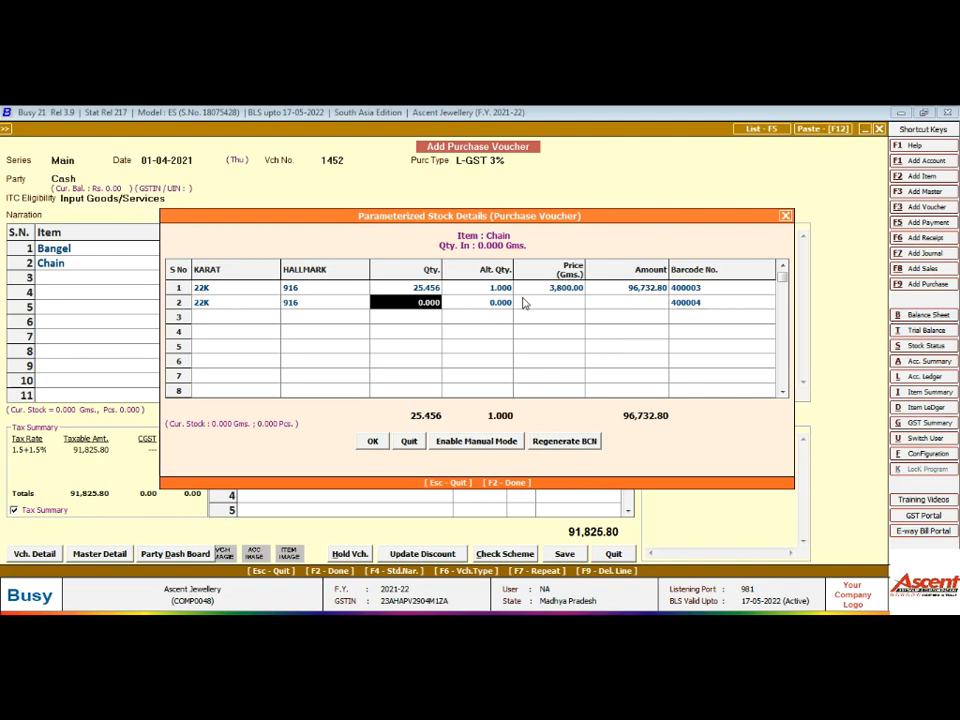
type("18.456")
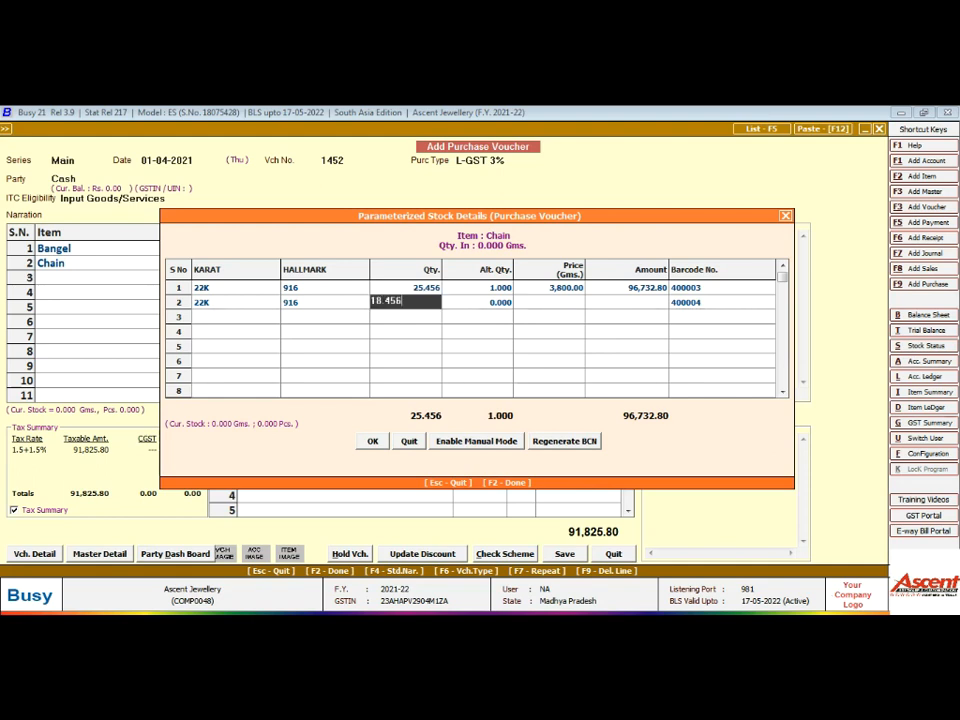
key("Return")
type("1")
key("Return")
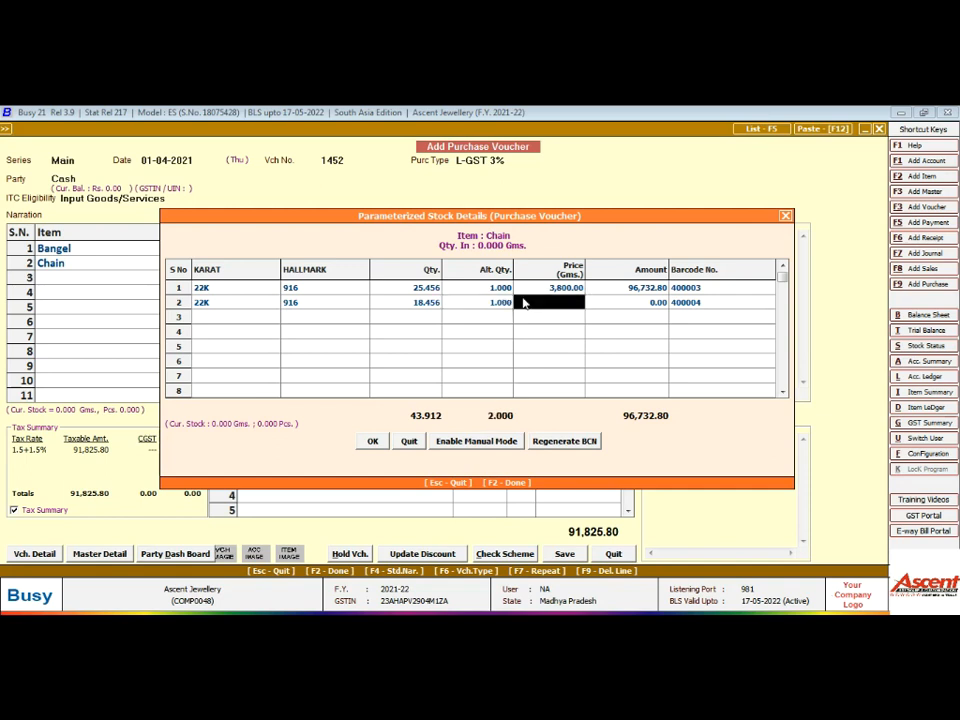
type("3800")
key("Return")
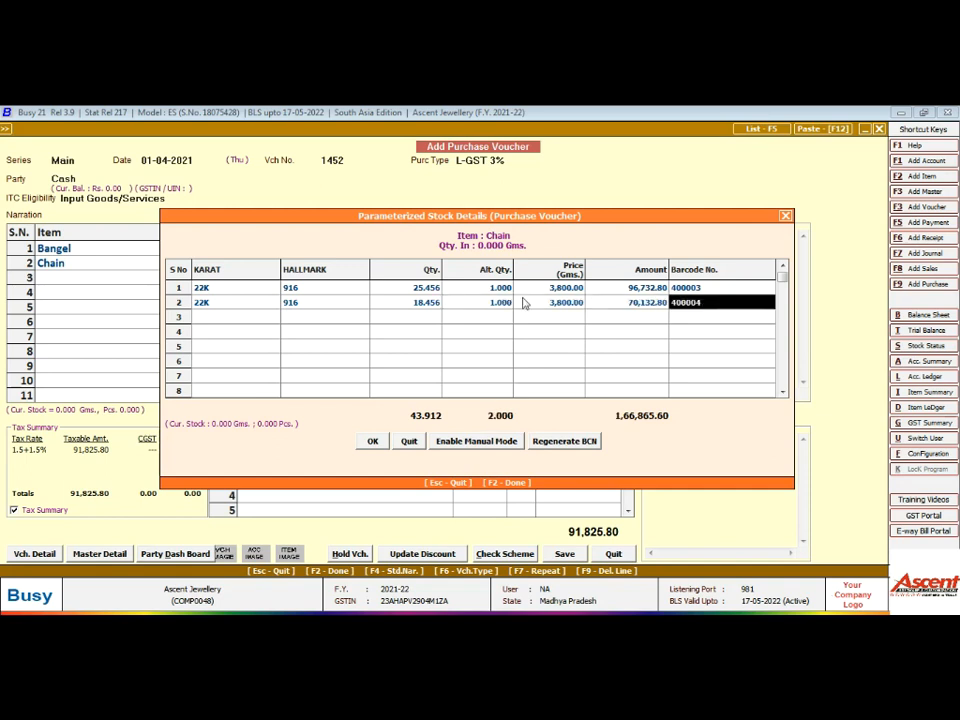
Confirm the Chain stock details and accept the item line's calculated price and amount.
key("Return")
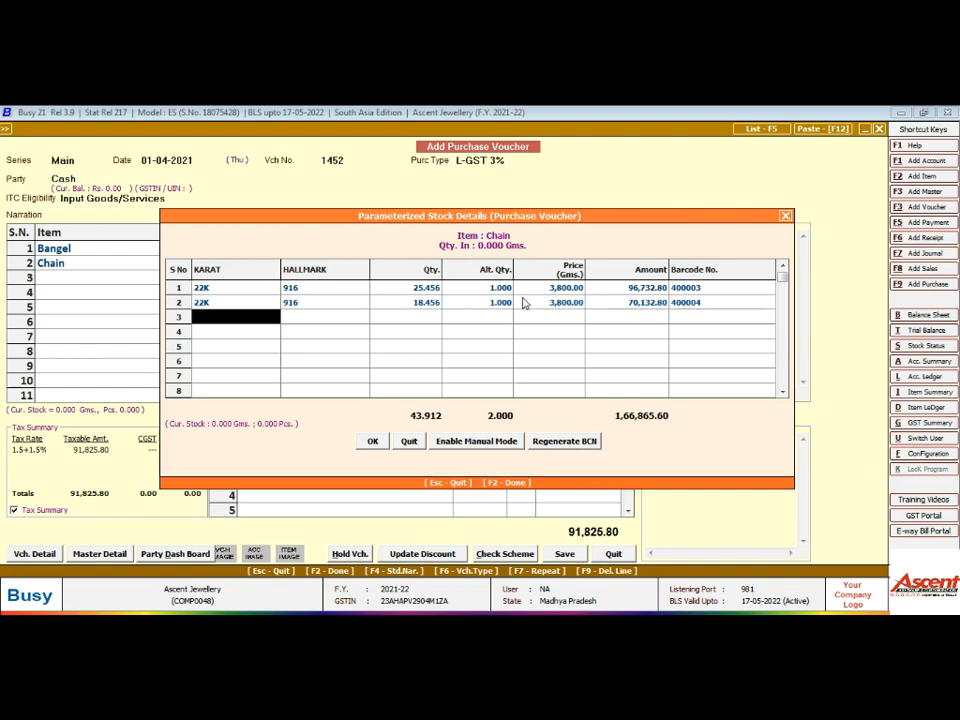
key("Return")
key("Return")
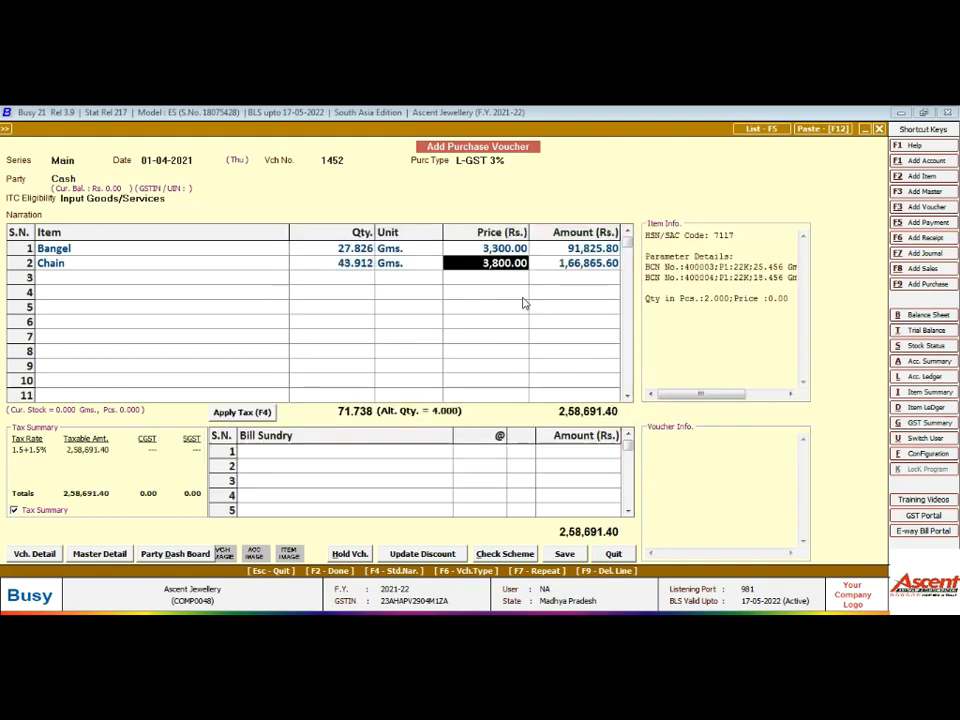
key("Return")
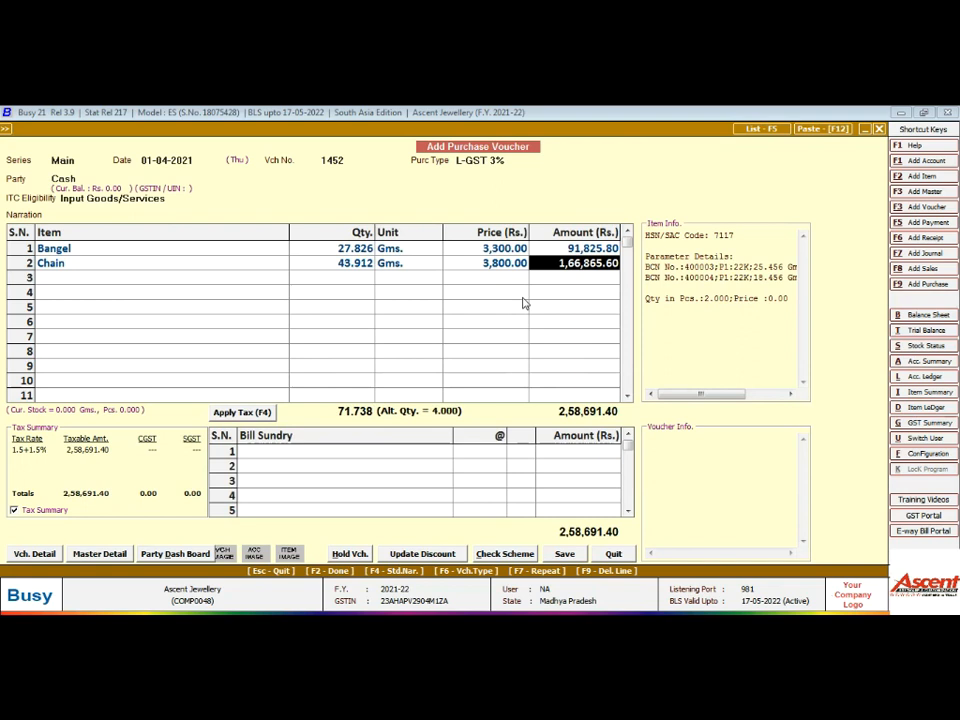
key("Return")
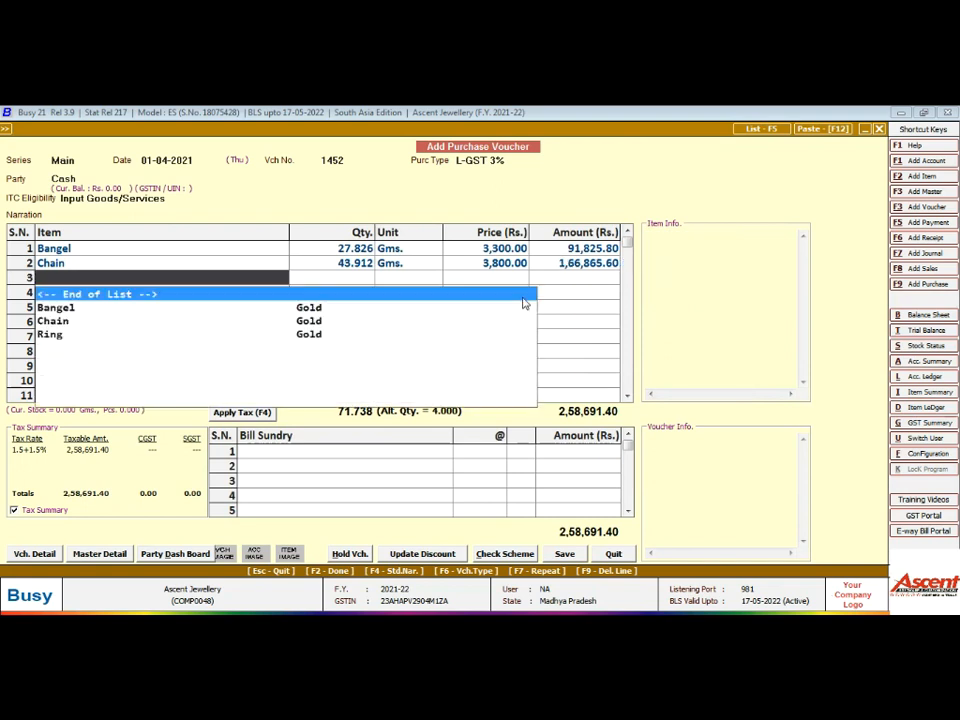
Add Ring as the voucher's third item in Gms. with no quantity entered, and open its parameterized stock details.
key("Down")
key("Down")
key("Down")
key("Return")
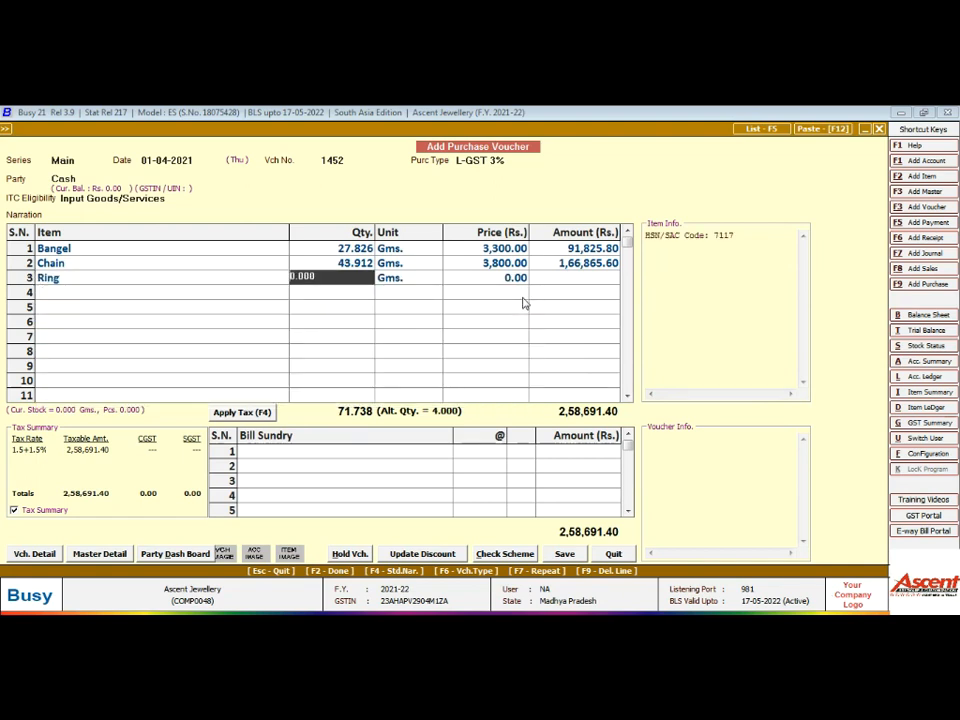
key("Return")
key("Return")
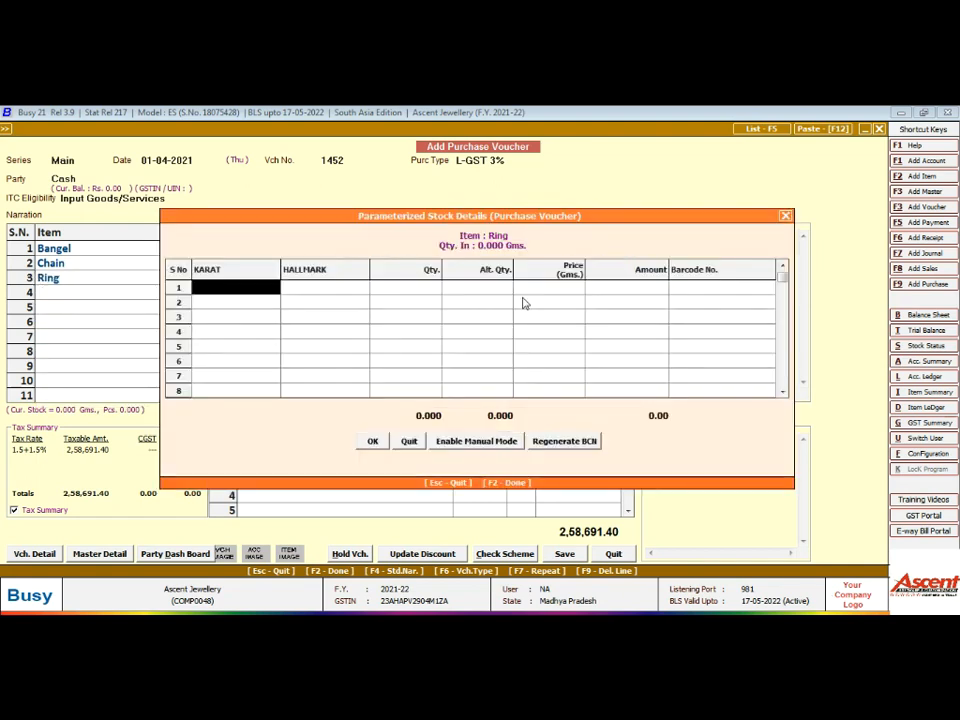
Record the first Ring piece as 18K with hallmark 750, quantity 2.365, alternate quantity 1 and price 3300, keeping the automatic barcode.
key("Return")
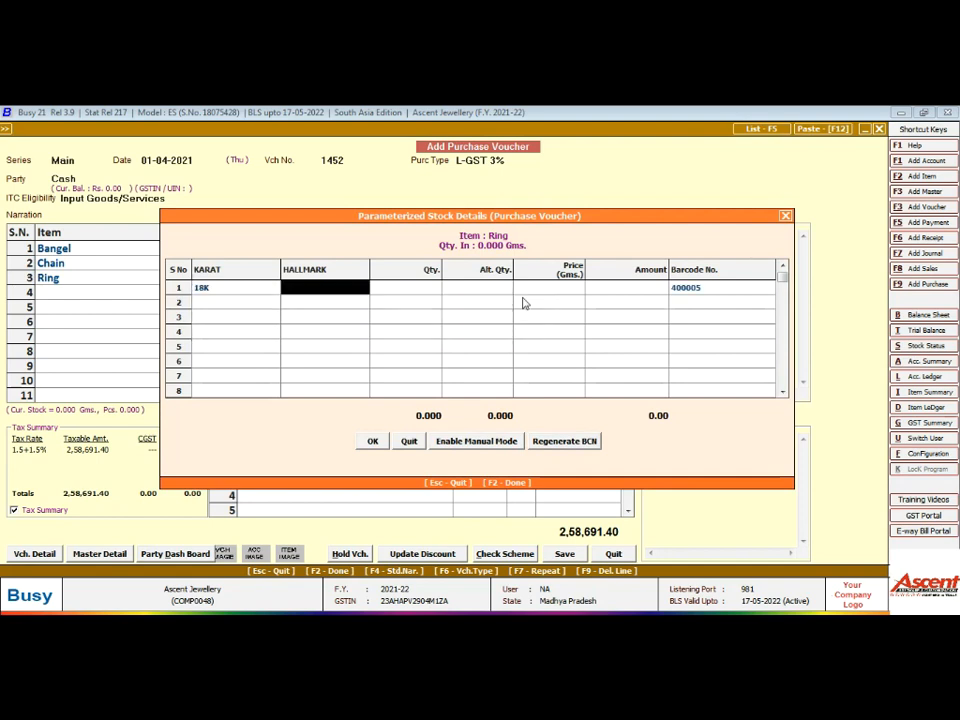
key("Return")
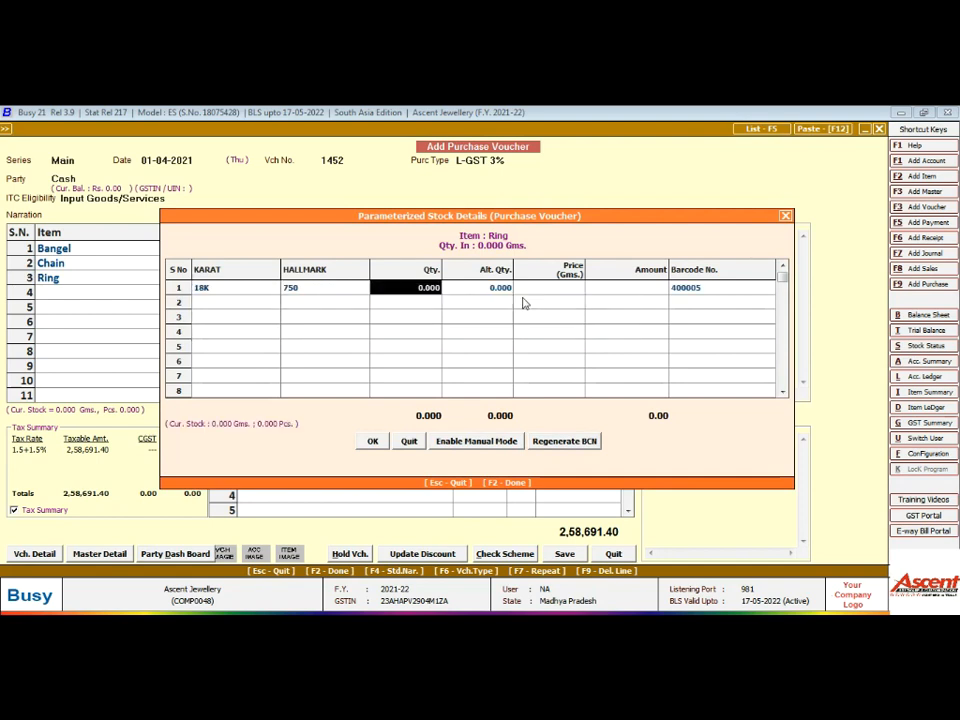
type("2.365")
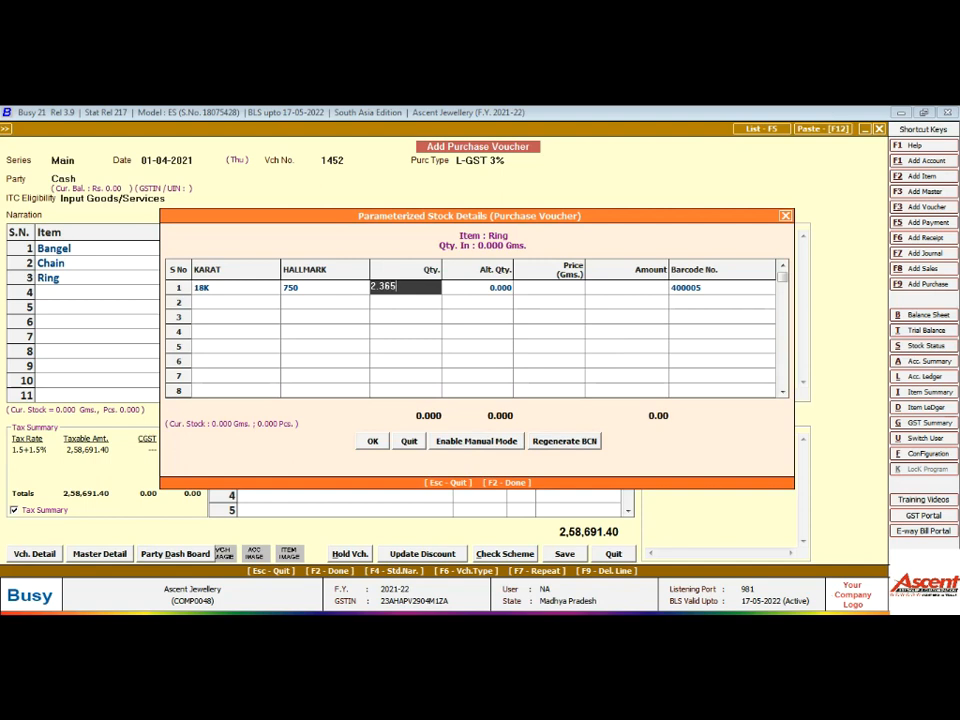
key("Return")
type("1")
key("Return")
type("3300")
key("Return")
key("Return")
Record the second Ring piece as 18K with hallmark 750, quantity 5.563, alternate quantity 1 and price 3300.
key("Return")
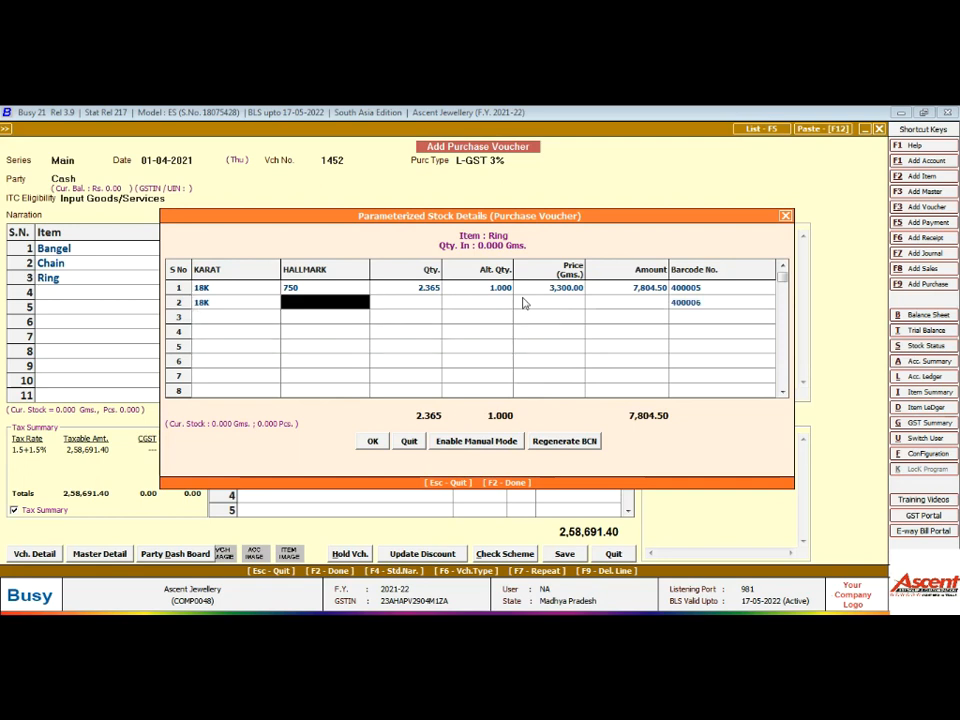
key("Return")
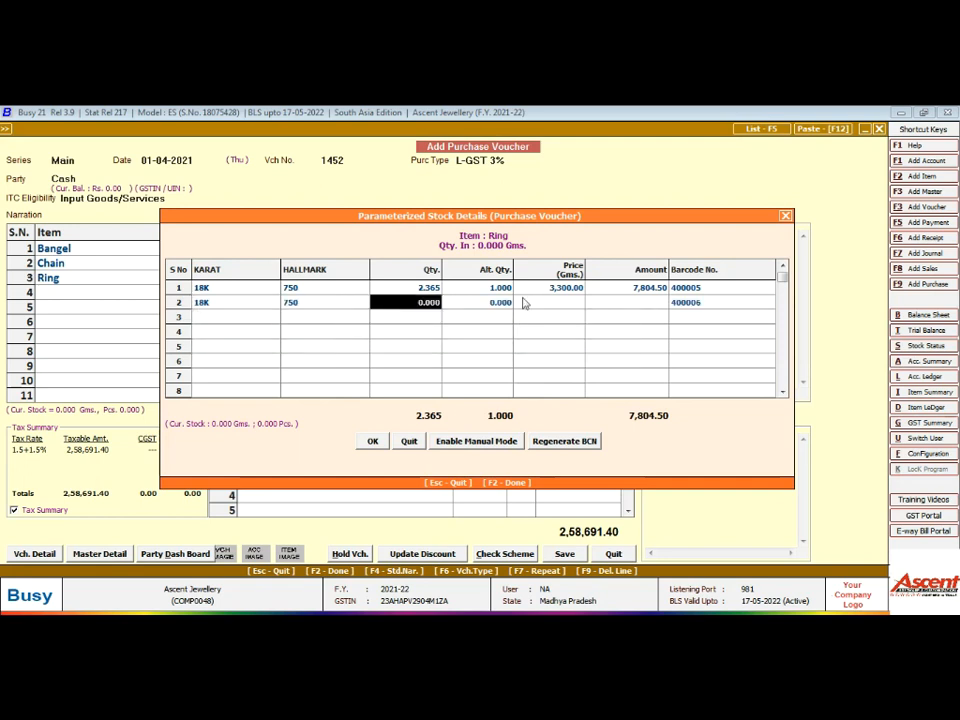
type("5.563")
key("Return")
type("1")
key("Return")
type("00")
key("Return")
key("Return")
Confirm the Ring stock details and accept the item line's calculated price and amount.
key("Return")
key("Return")
key("Return")
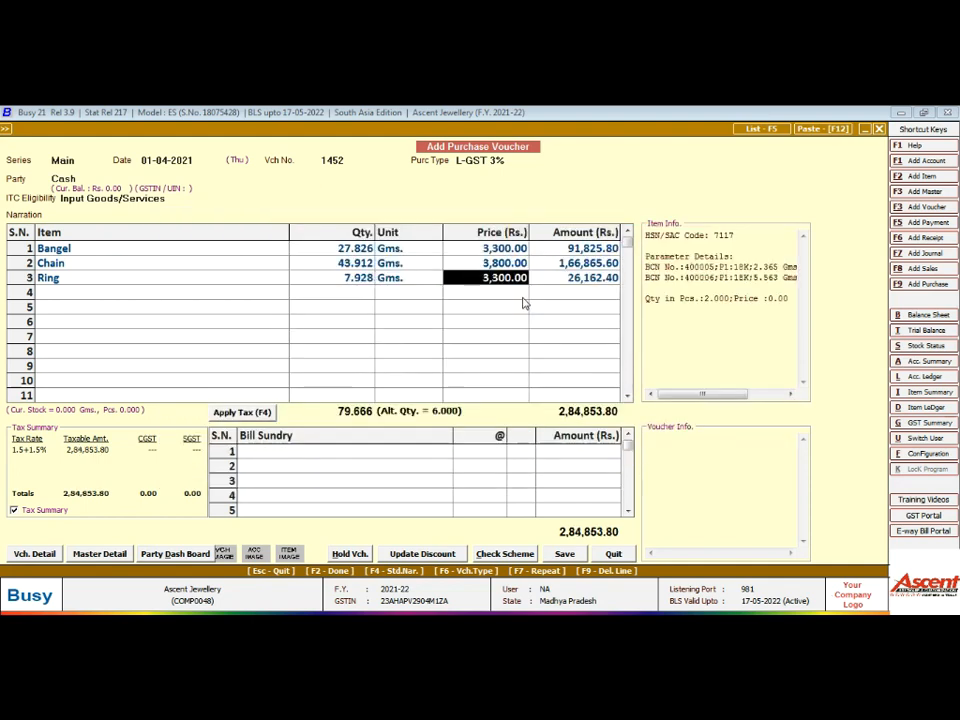
key("Return")
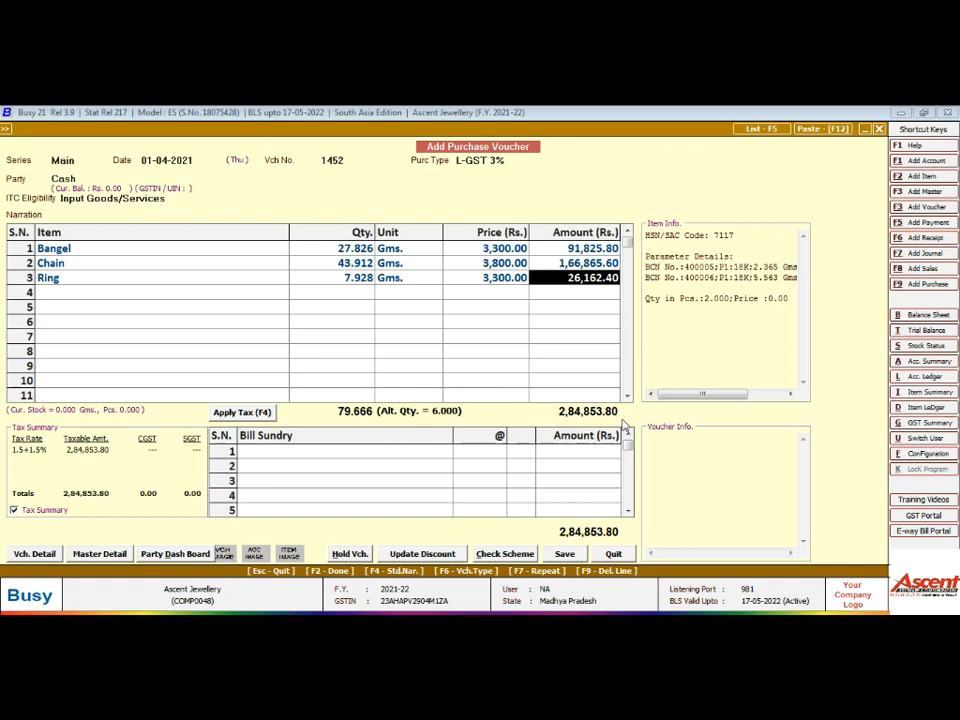
key("Return")
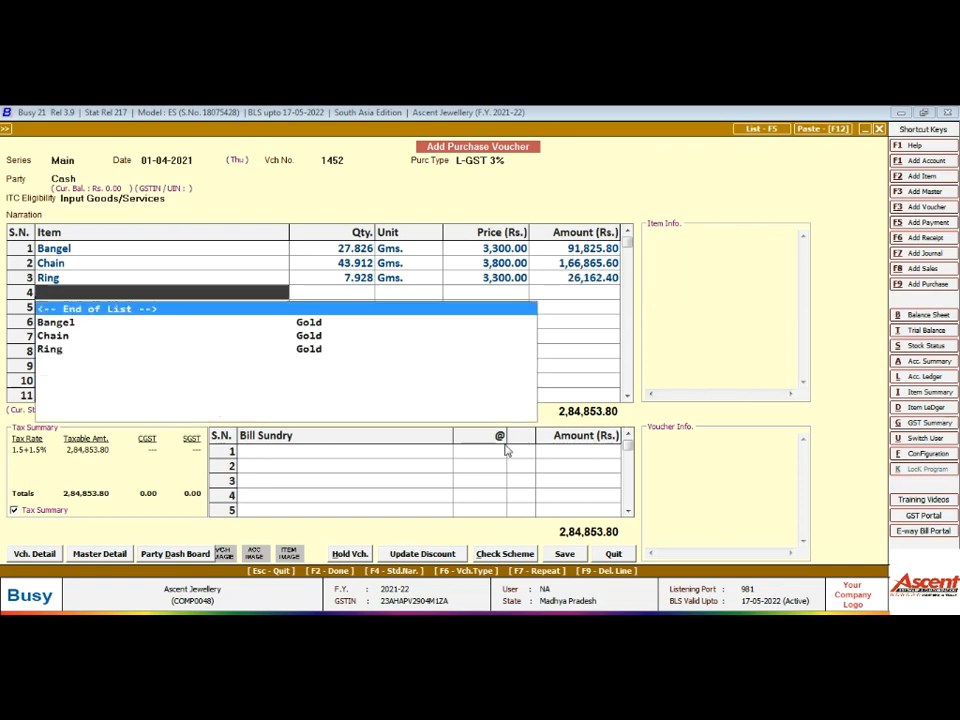
End the item list, apply CGST and SGST at 1.5% each, and save the purchase voucher with its default GST bill details.
key("Return")
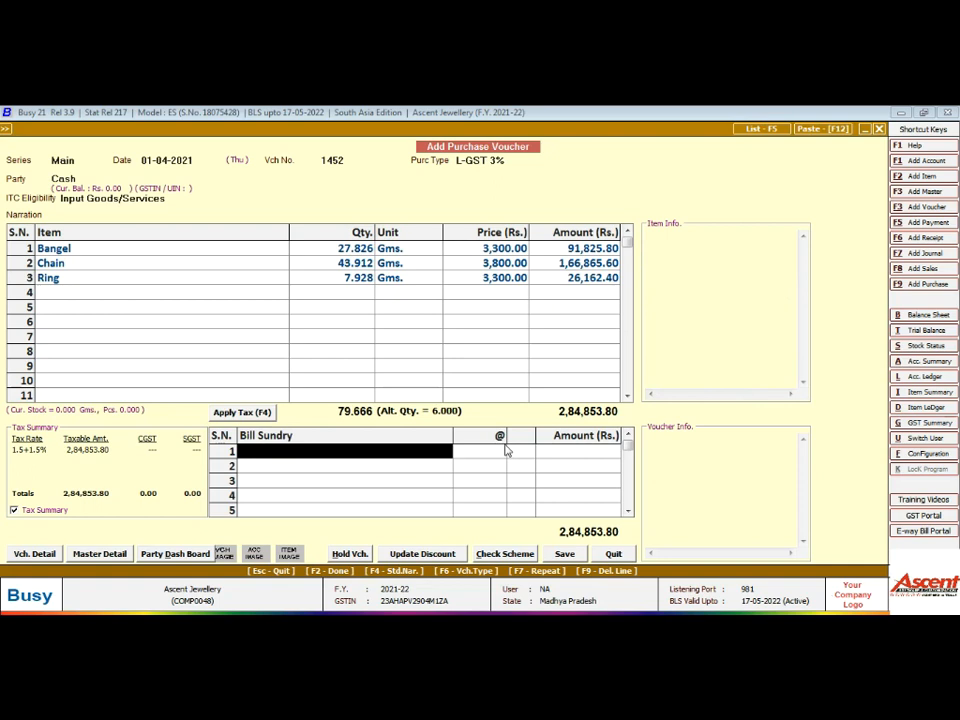
key("F4")
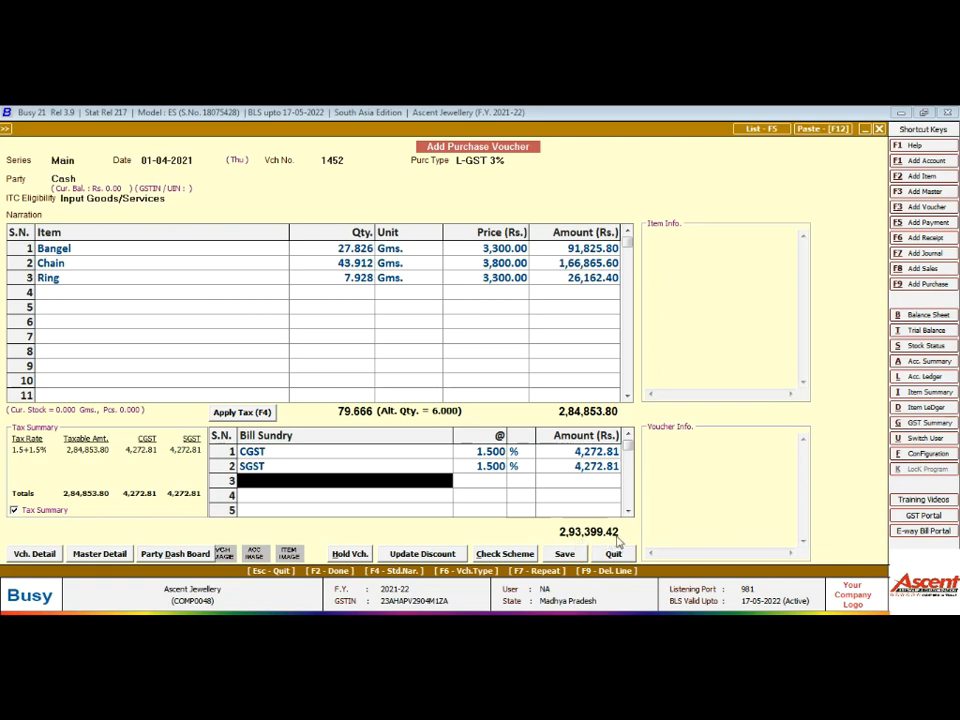
left_click(565, 553)
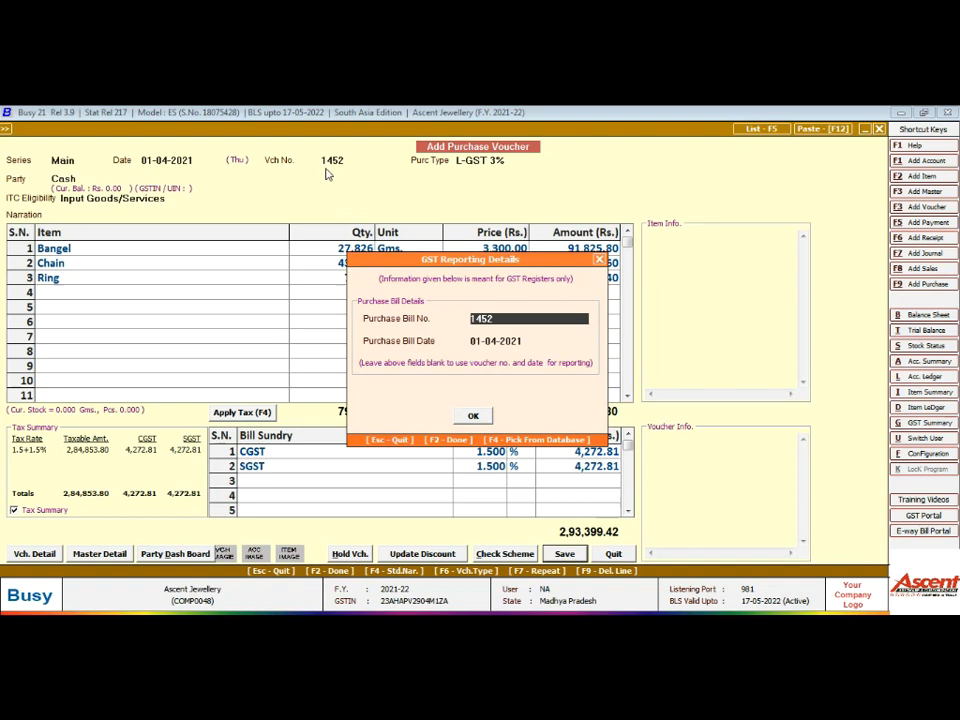
left_click(473, 415)
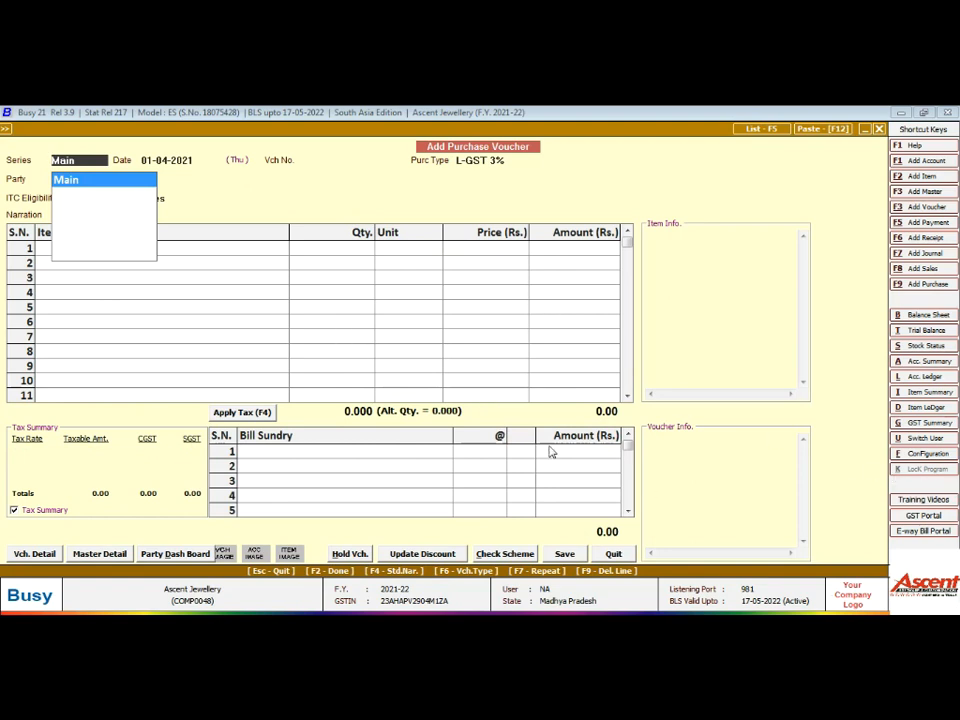
left_click(325, 293)
key("Escape")
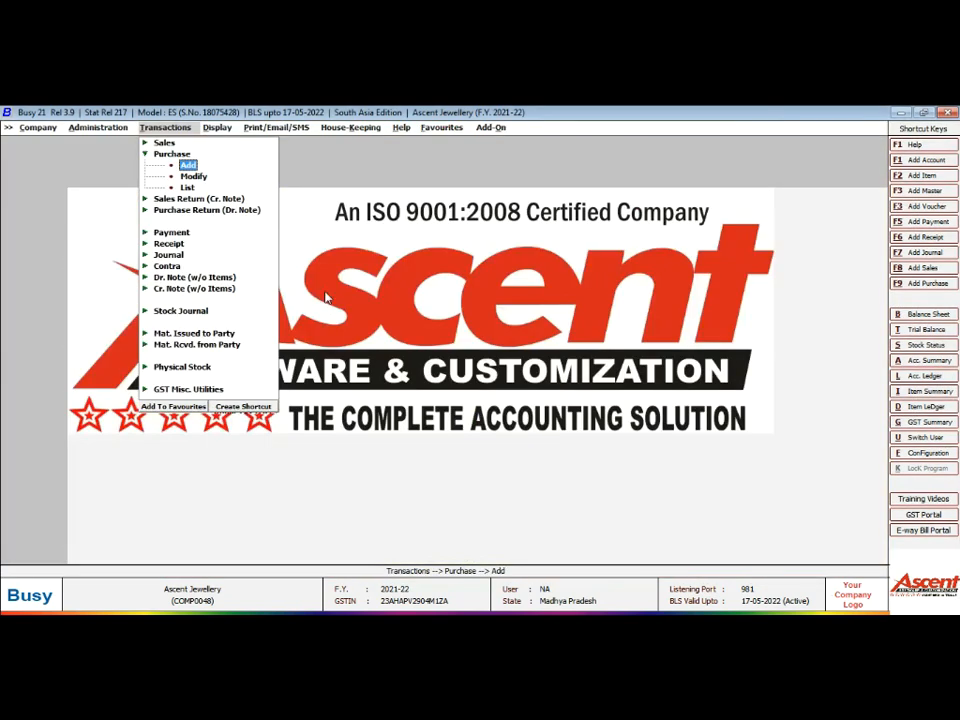
Open the Parameterized Closing Stock report in its Balances Only form for all items.
key("Right")
key("Down")
key("Down")
key("Down")
key("Down")
key("Down")
key("Down")
key("Down")
key("Down")
key("Down")
key("Down")
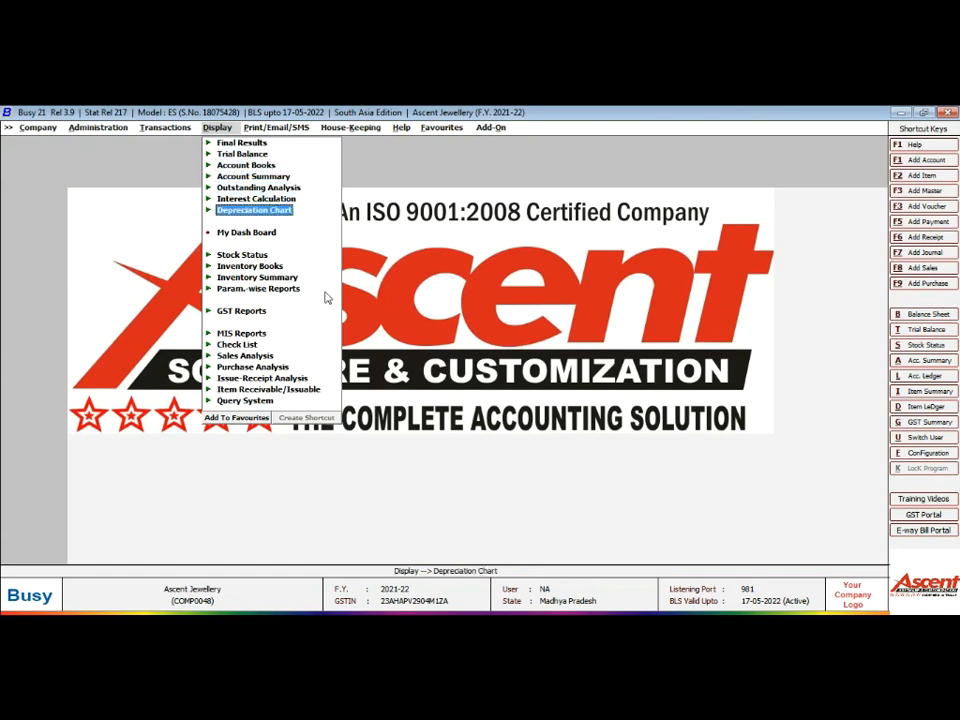
key("Down")
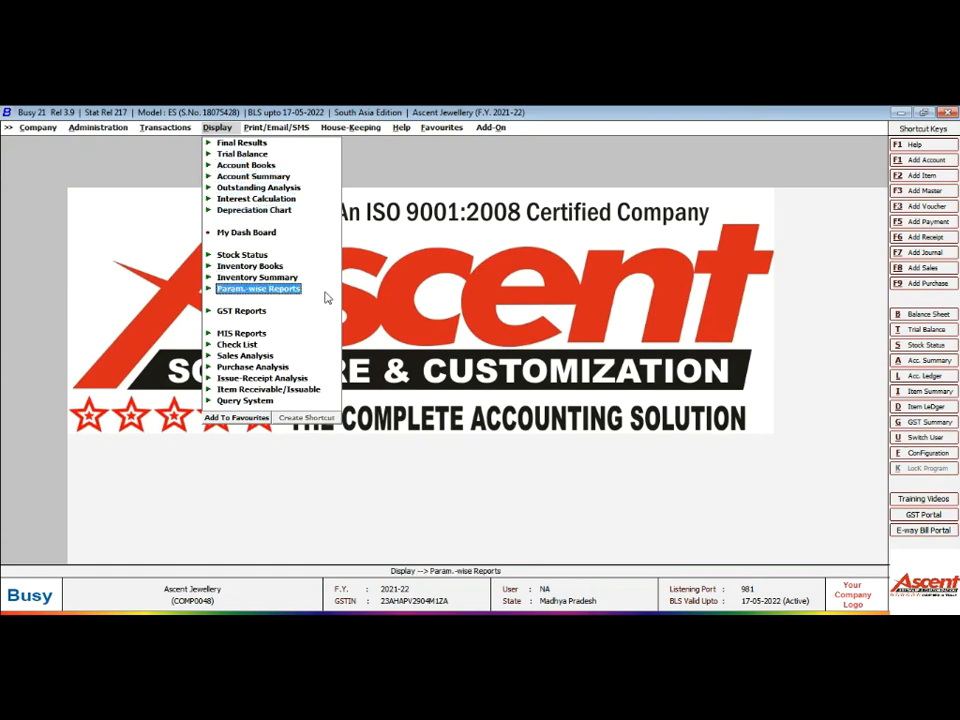
key("Return")
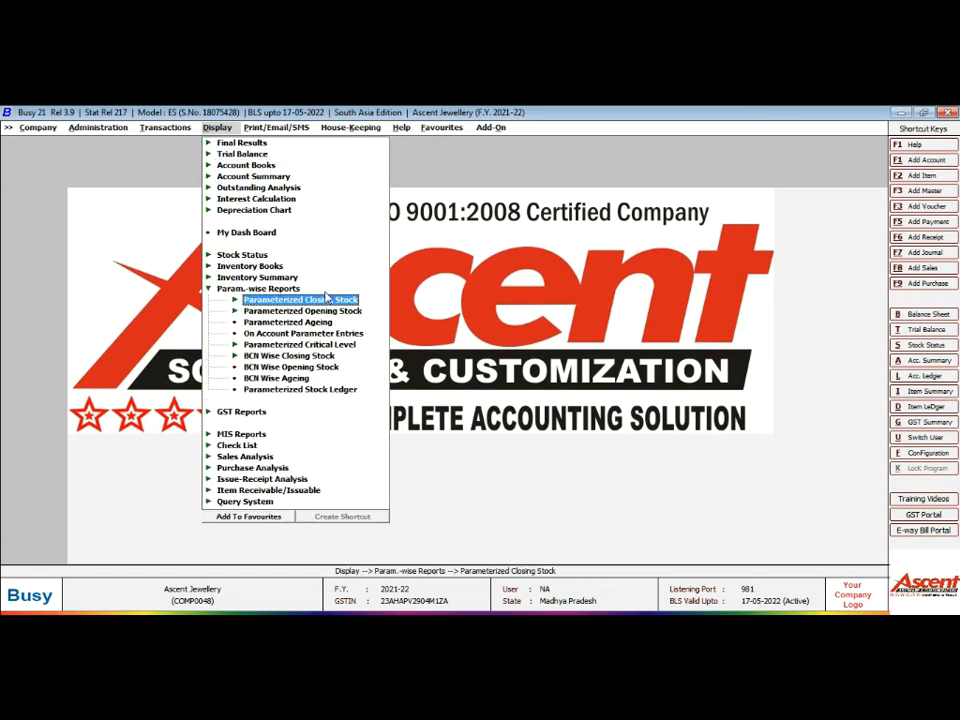
key("Return")
key("Return")
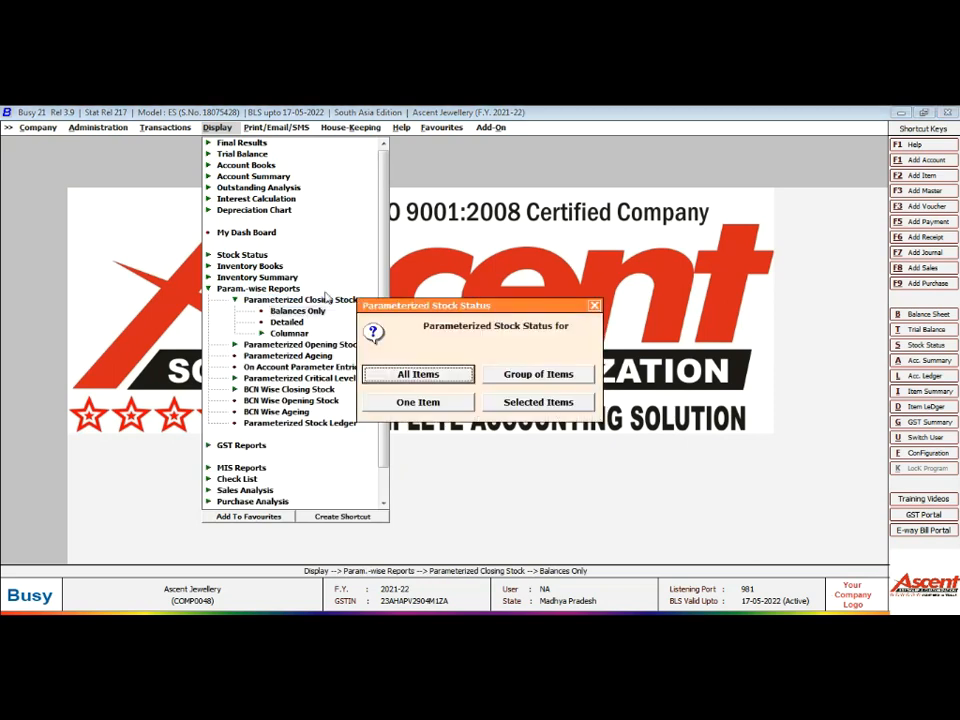
key("Return")
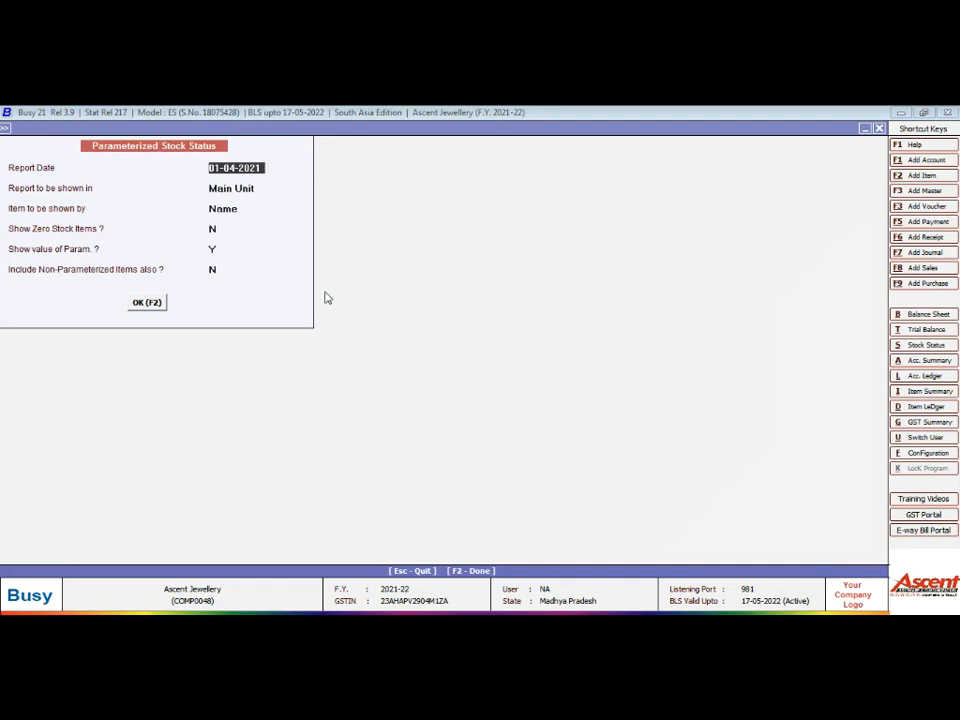
Generate the stock status for 01-04-2021 in the main unit by item name, with parameter values and without zero-stock or non-parameterized items.
key("Return")
key("Return")
key("Return")
key("Return")
key("Return")
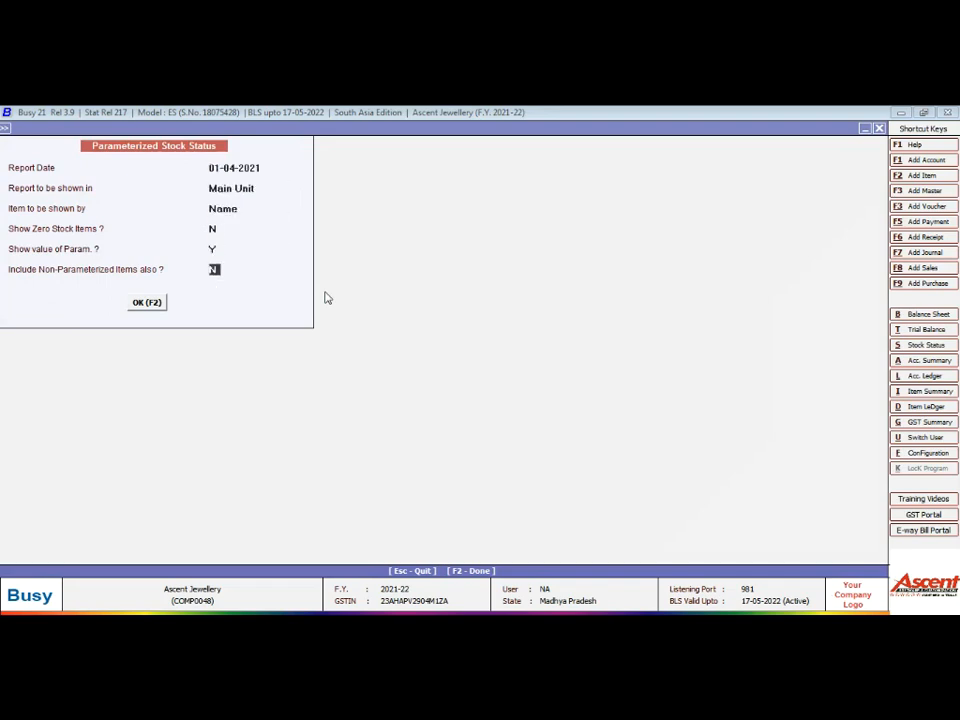
key("Up")
key("Return")
key("Return")
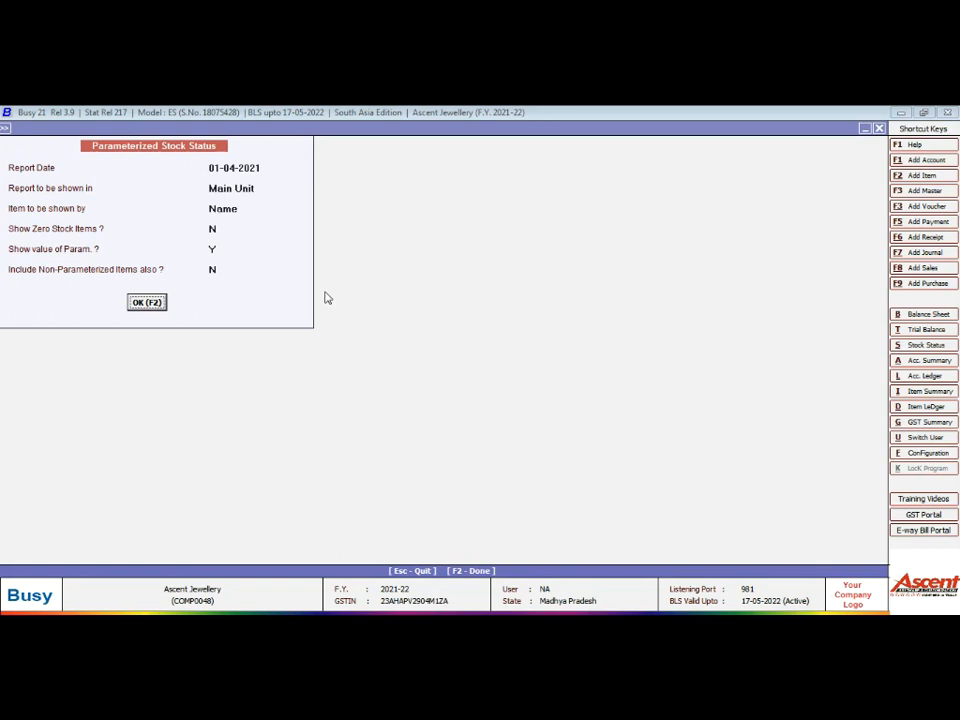
key("Return")
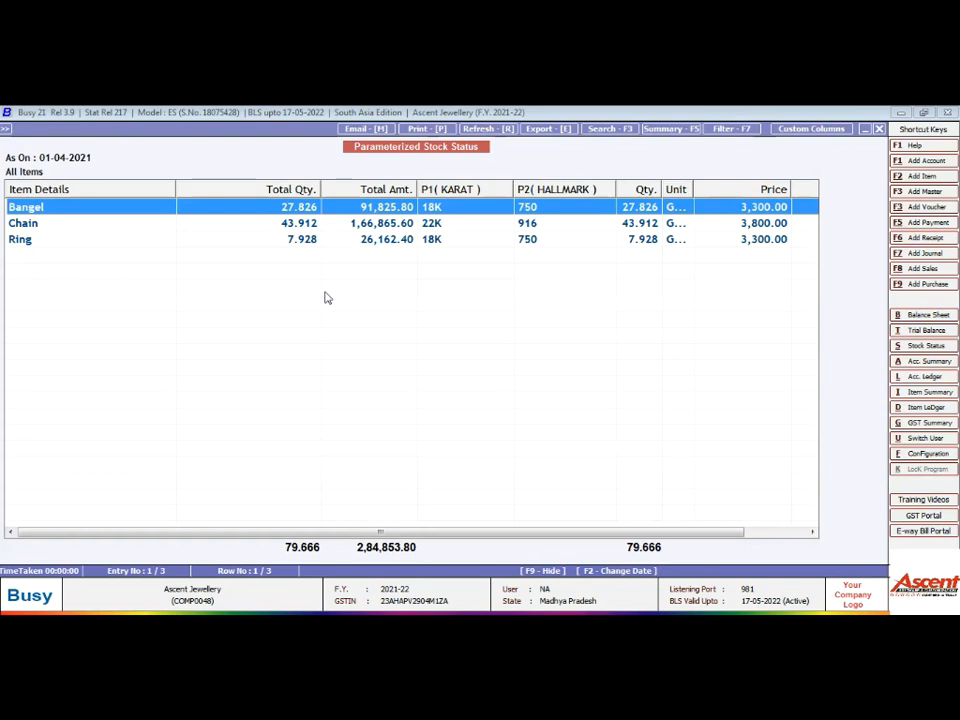
Narrow the report's Item Details, Total Qty. and Hallmark columns, and widen the Unit column to fit its text.
left_click_drag(177, 189, 118, 190)
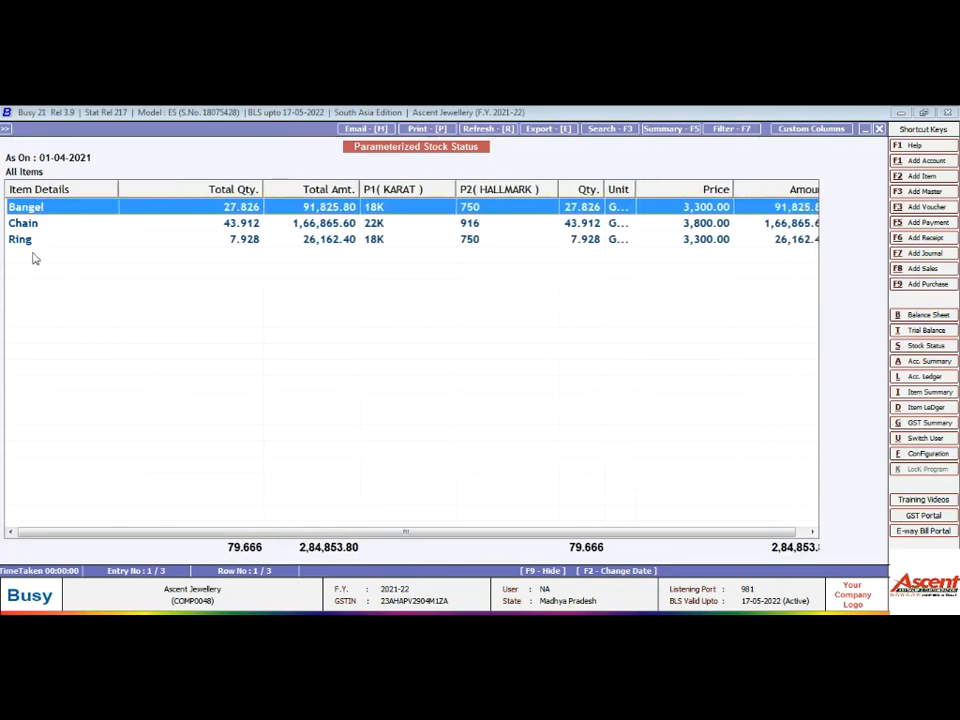
left_click_drag(261, 190, 239, 193)
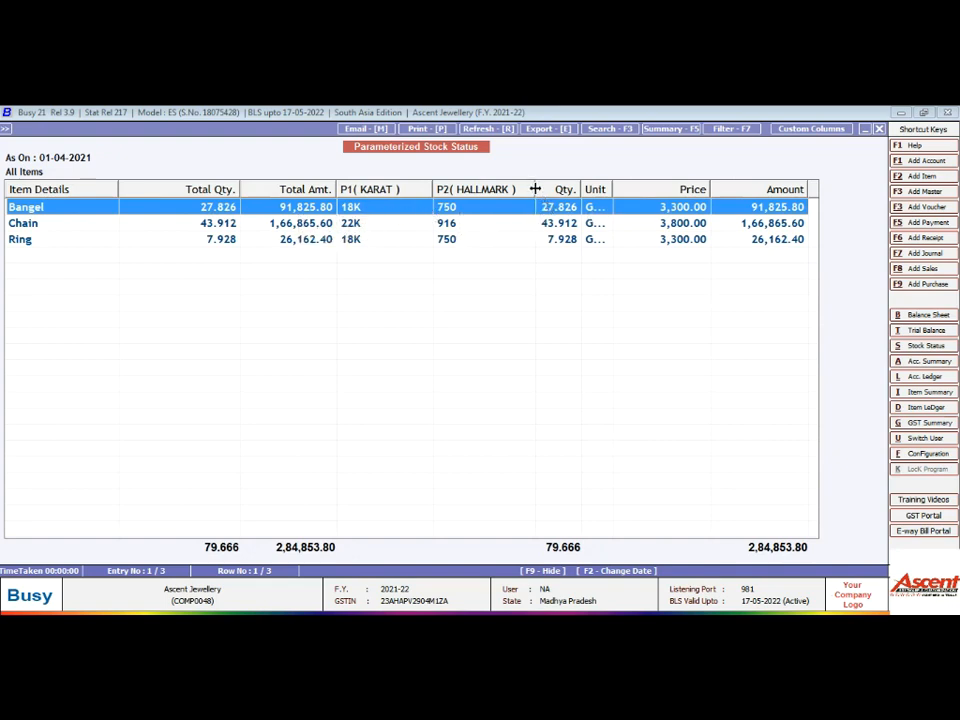
left_click_drag(535, 189, 527, 189)
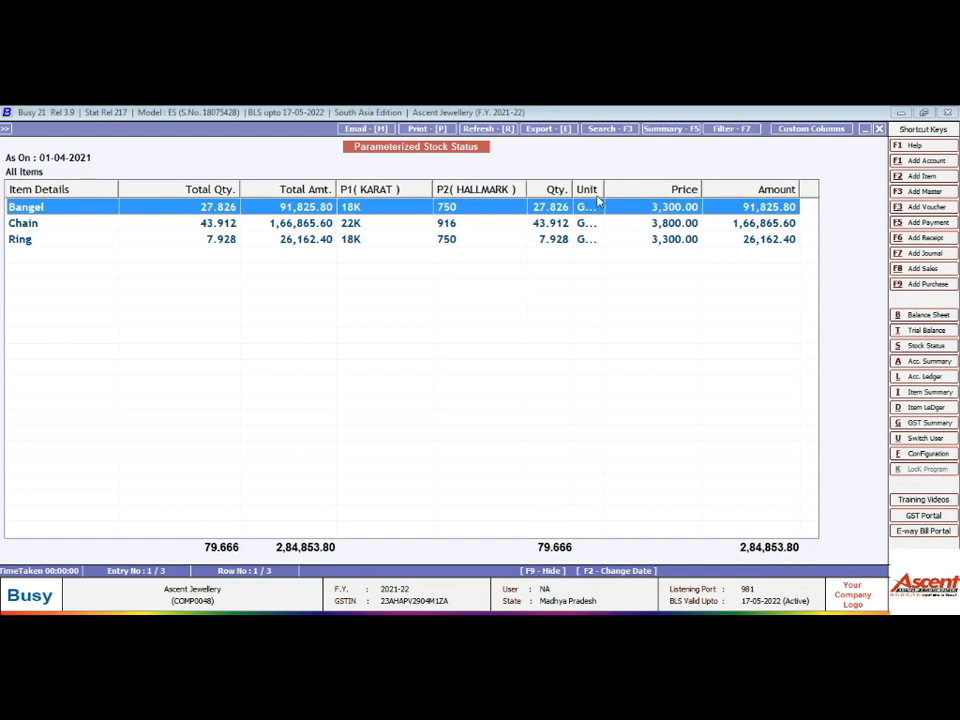
left_click_drag(603, 189, 618, 189)
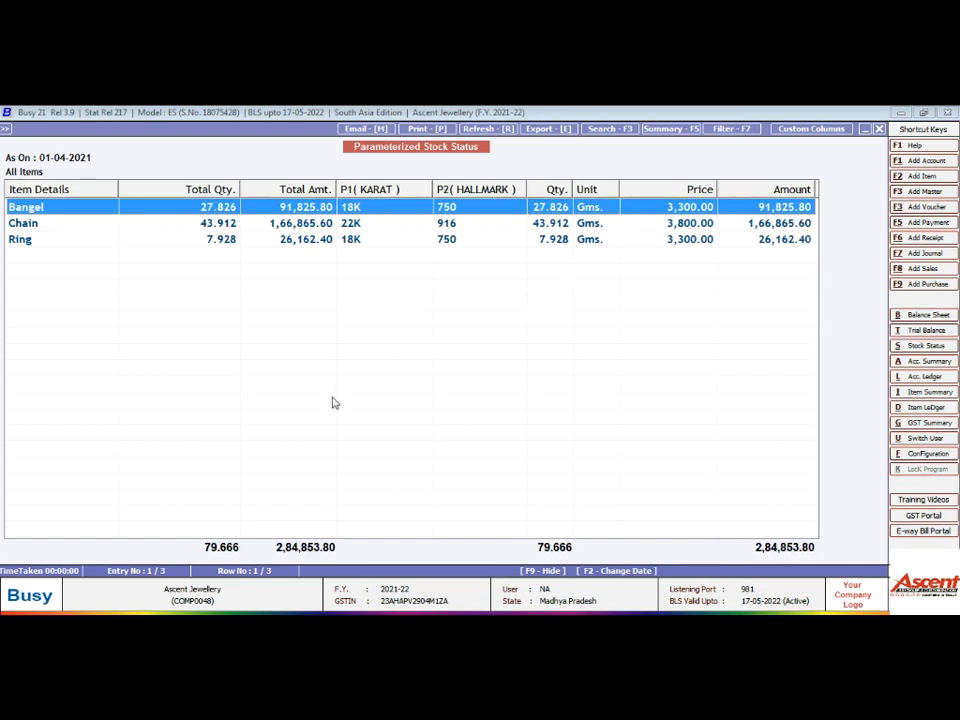
Examine the purchase entries in Bangel's Parameterized Stock Ledger and return to the stock status report.
key("Return")
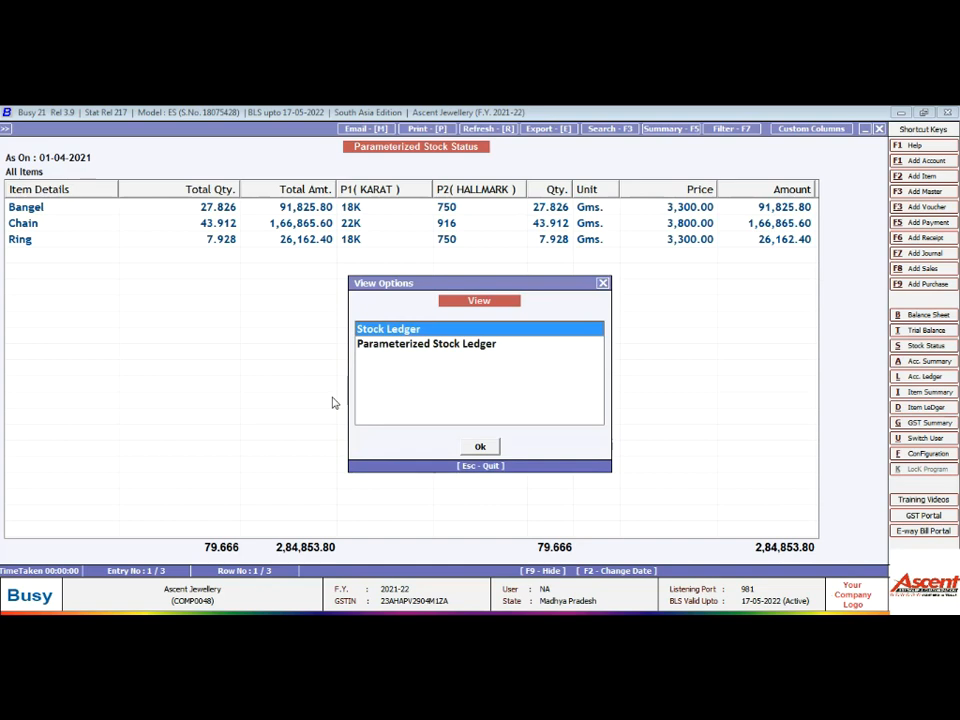
key("Return")
key("Escape")
key("Down")
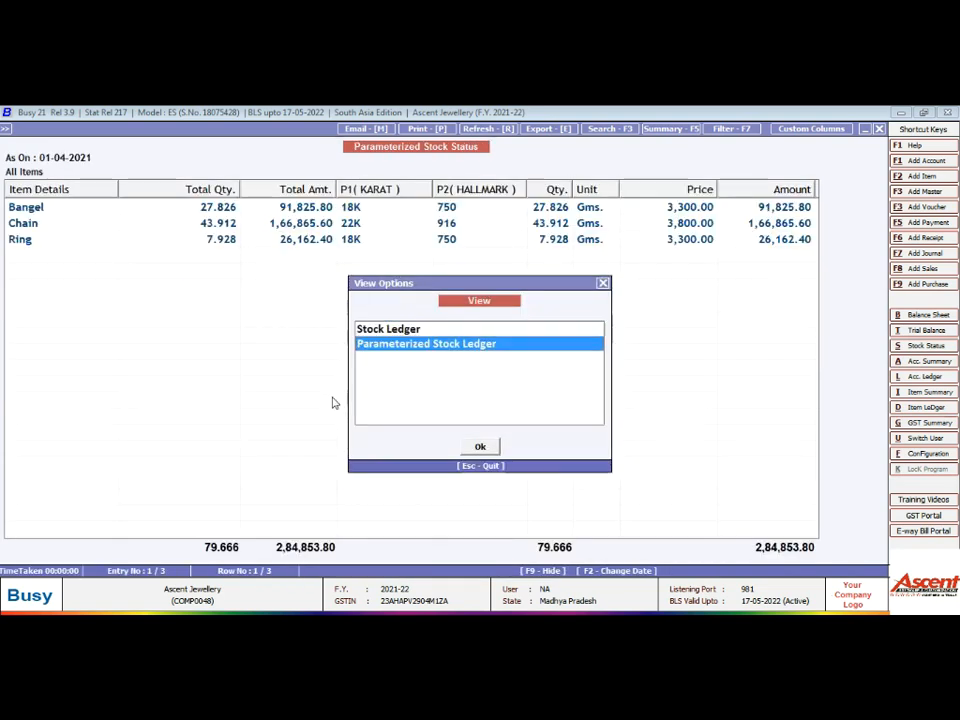
key("Return")
key("Down")
key("Up")
key("Down")
key("Up")
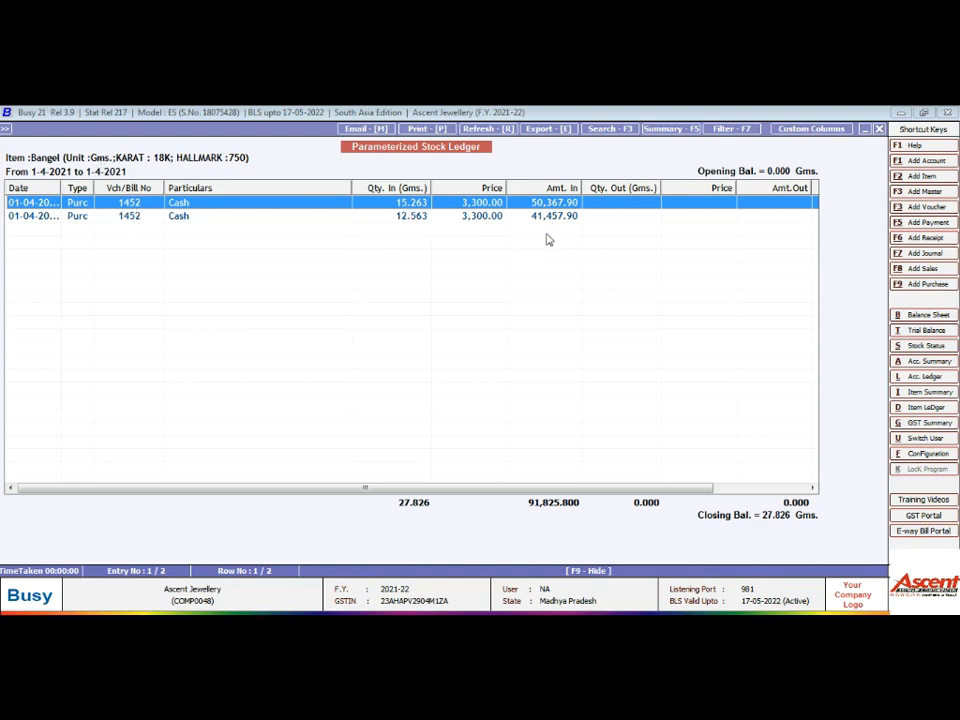
key("Escape")
key("Escape")
key("Escape")
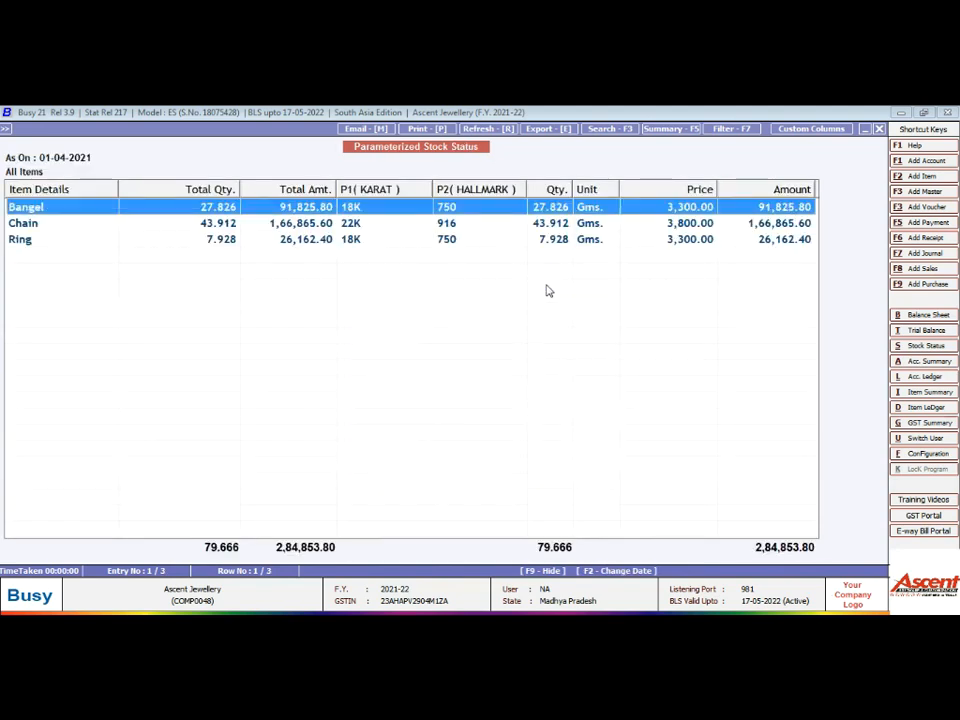
Close the stock status report and start a new sales voucher in the Main series dated 02-04-2021.
key("Escape")
key("Escape")
key("Escape")
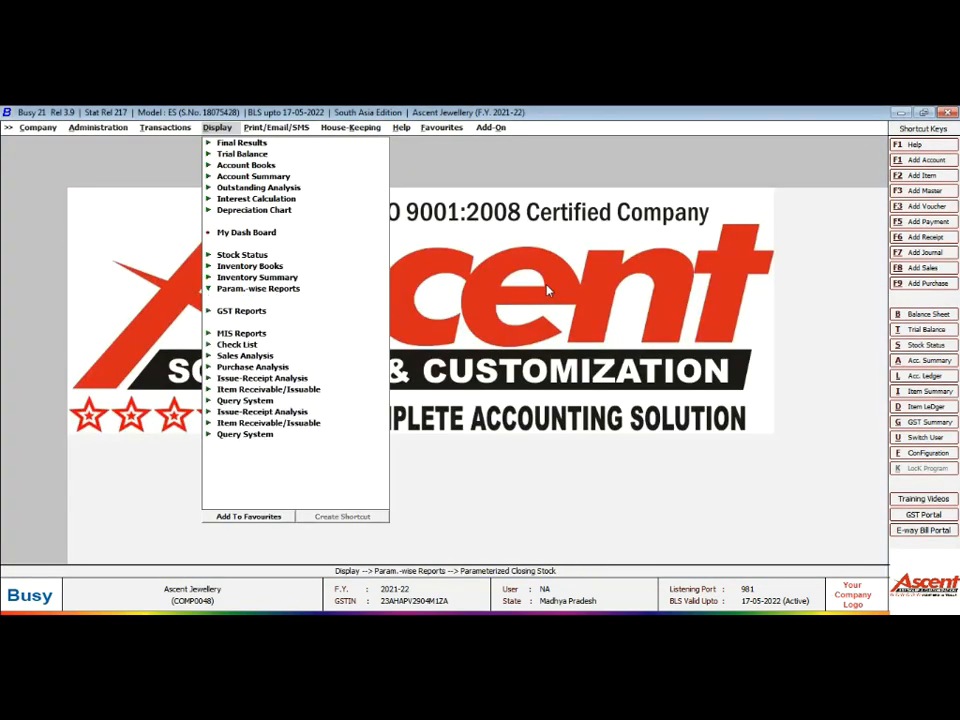
key("Escape")
key("Left")
key("Escape")
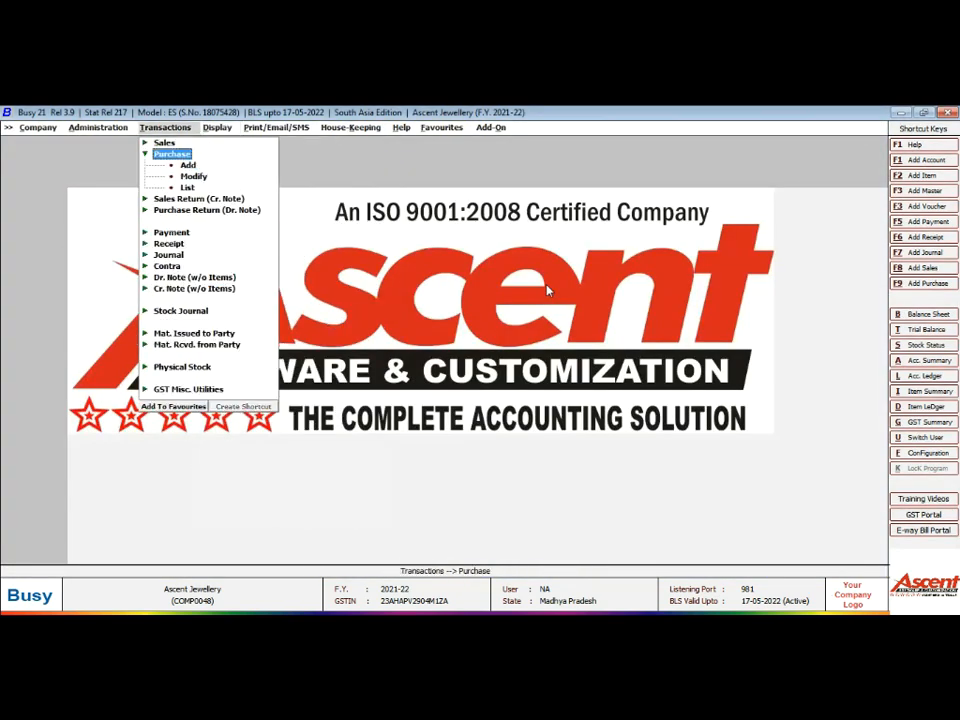
key("Escape")
key("Up")
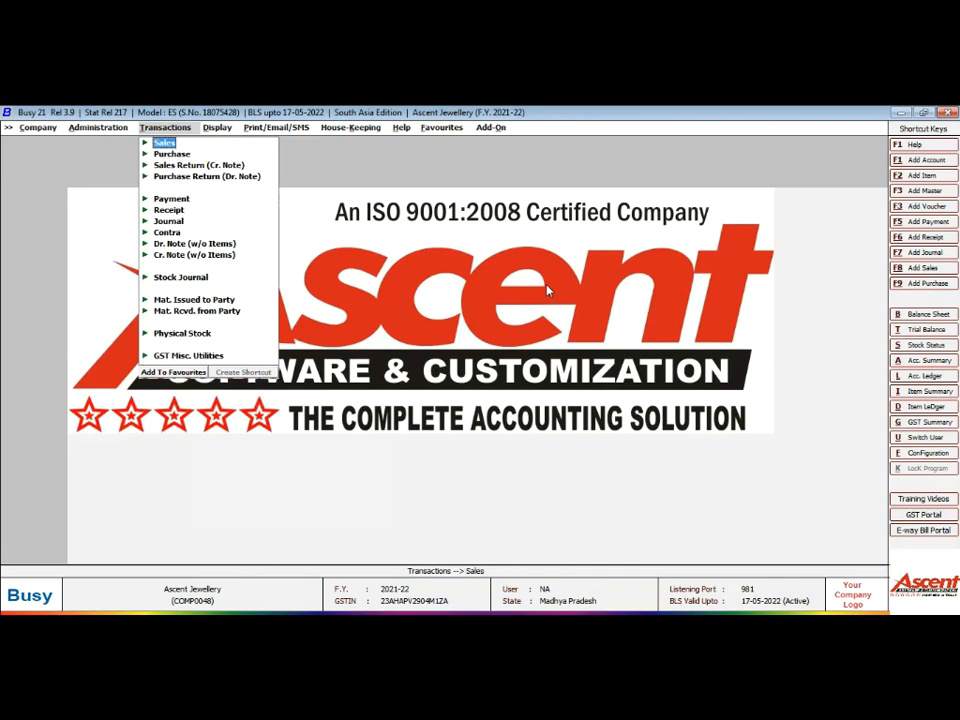
key("Right")
key("Return")
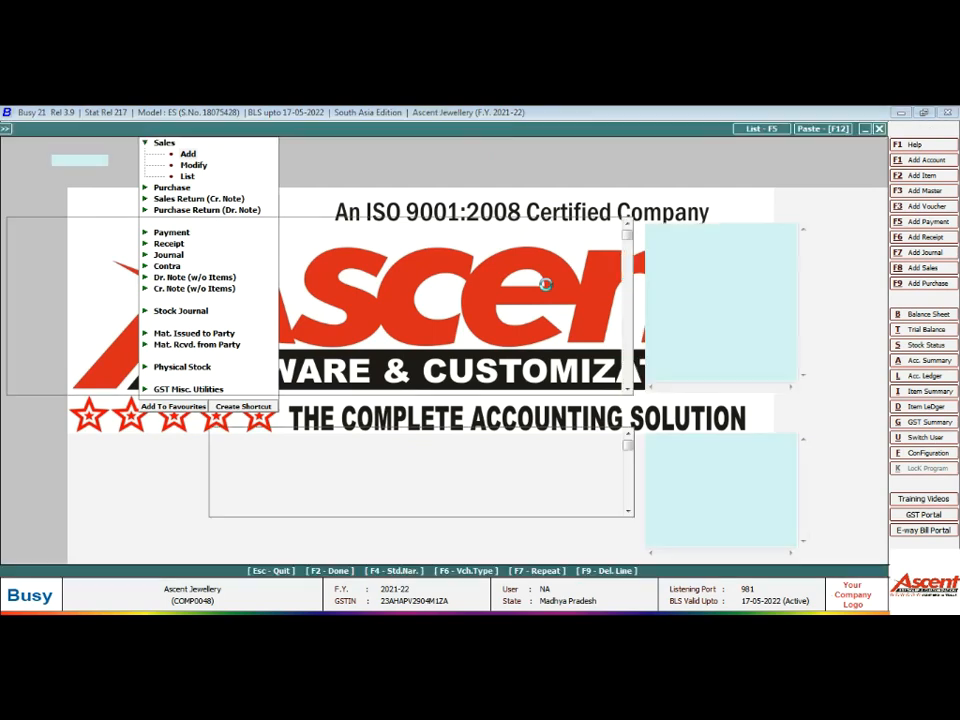
key("Return")
type("2-4")
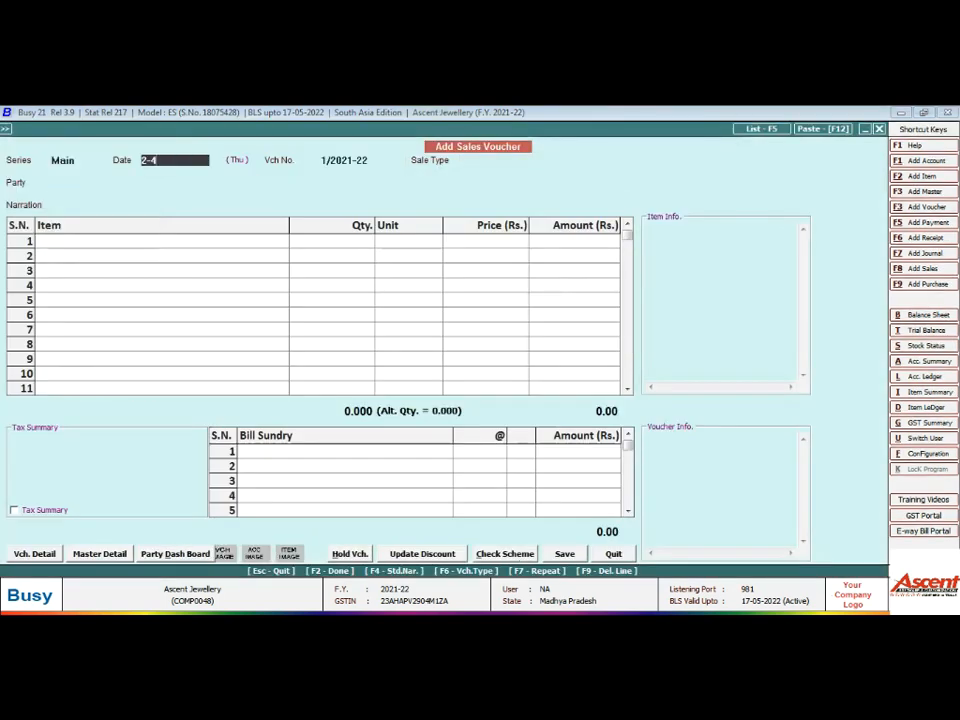
key("Return")
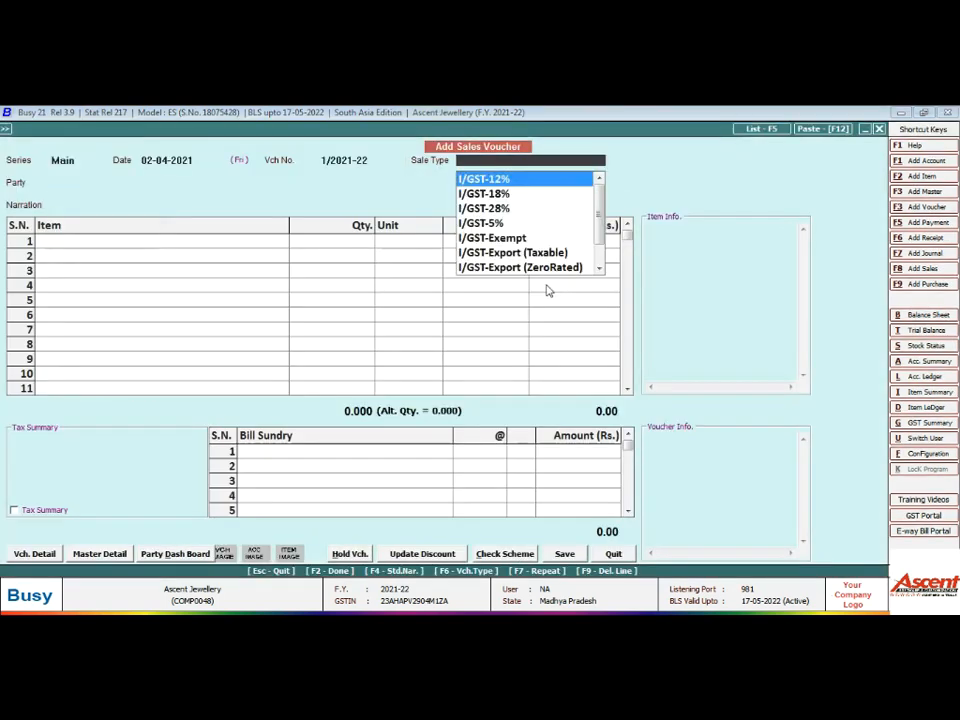
Set the sales voucher's sale type to L-GST 3% and its party to Cash.
key("l")
key("Down")
key("Down")
key("Down")
key("Down")
key("Down")
key("Down")
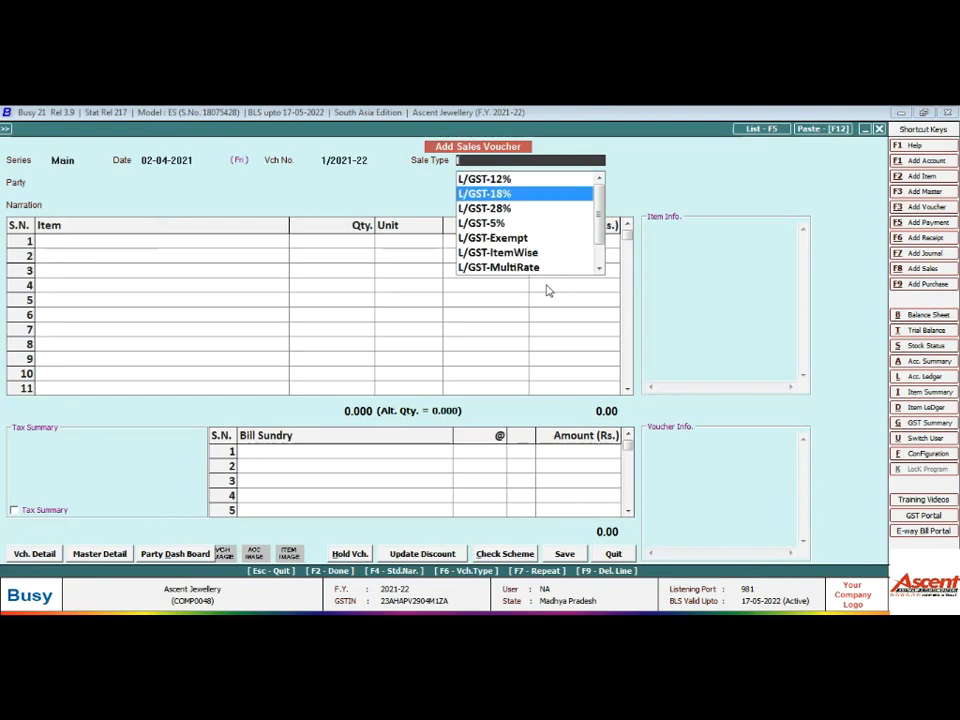
key("Down")
key("Down")
key("Down")
key("Down")
key("Down")
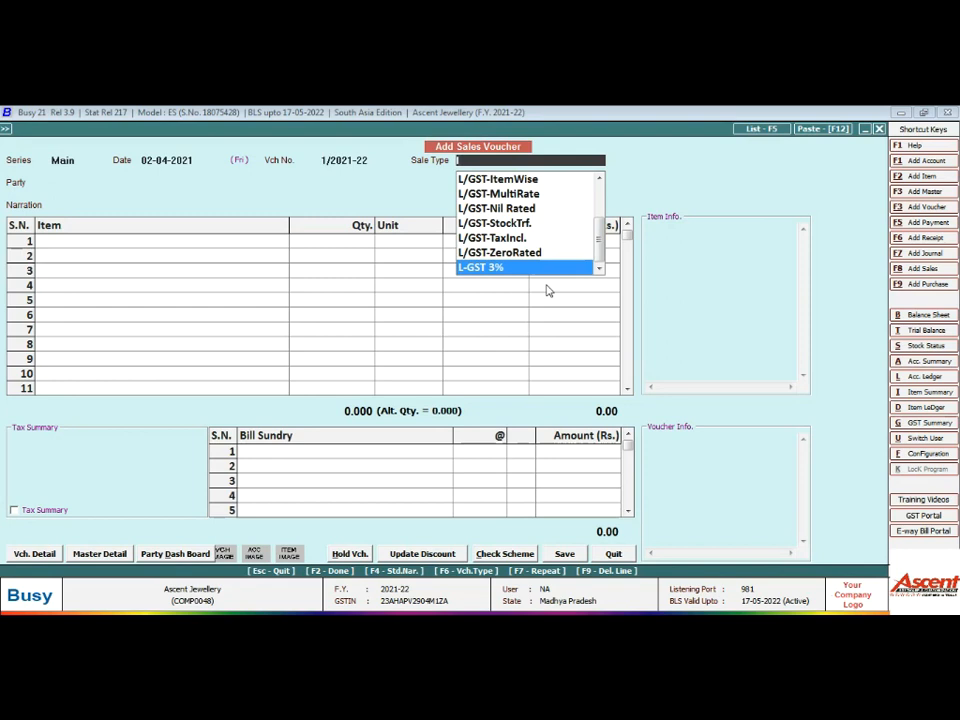
key("Return")
key("Down")
key("Return")
Add Bangel as the first item and pick the piece with barcode 400001 in its parameterized stock details.
key("Down")
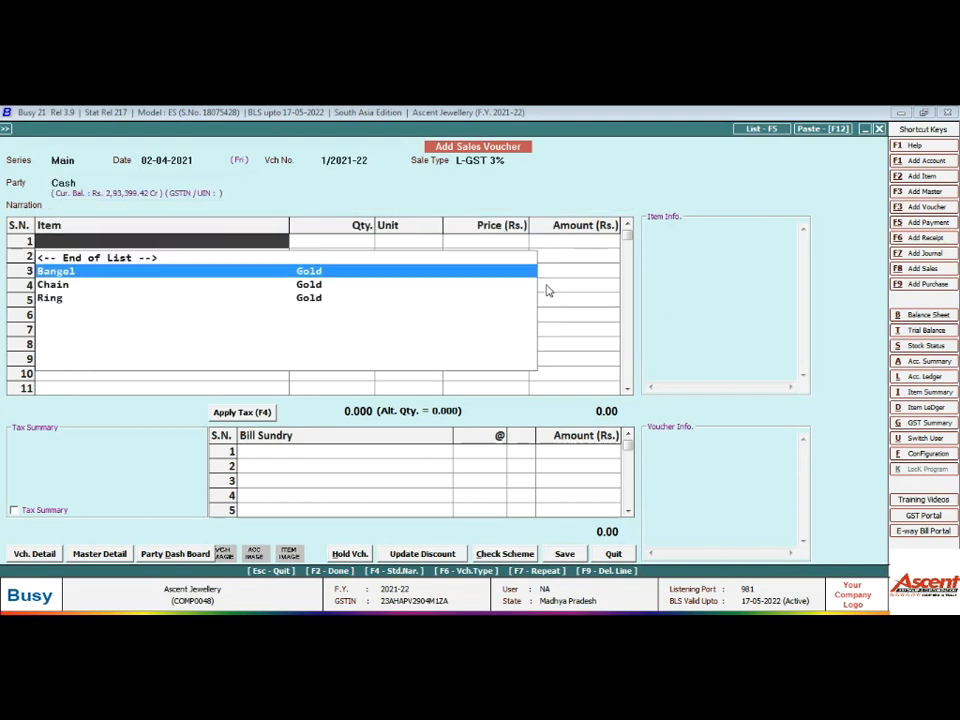
key("Return")
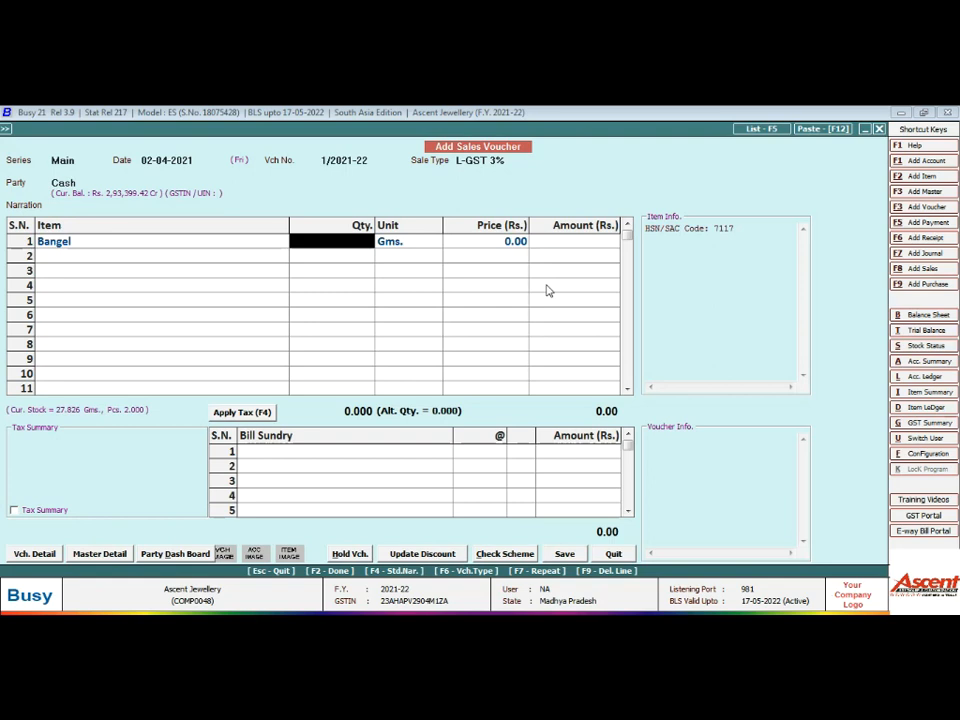
key("Return")
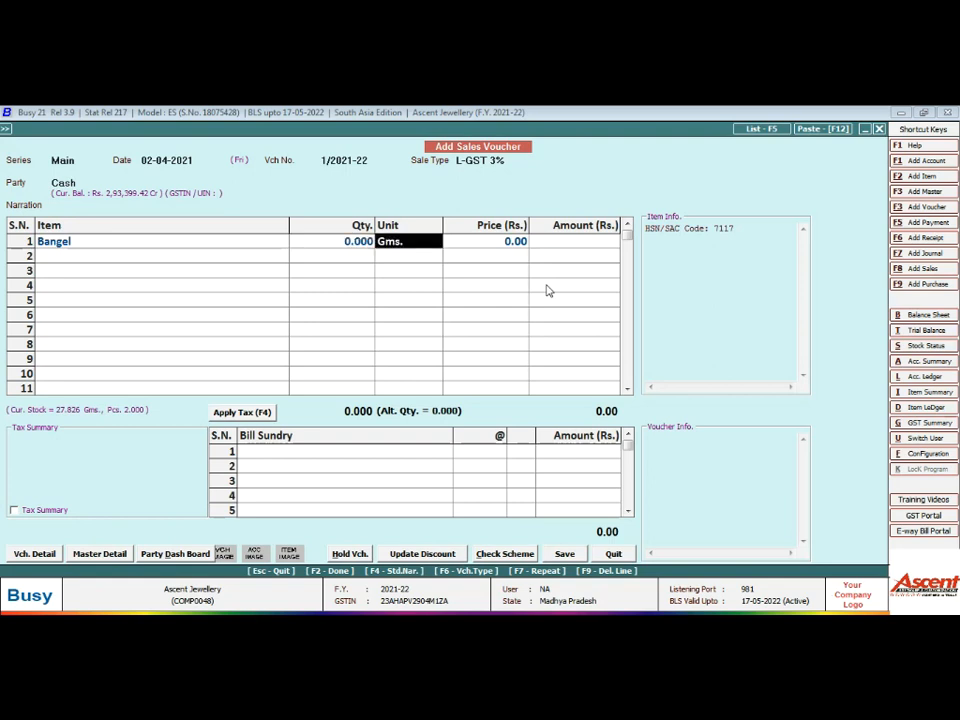
key("Return")
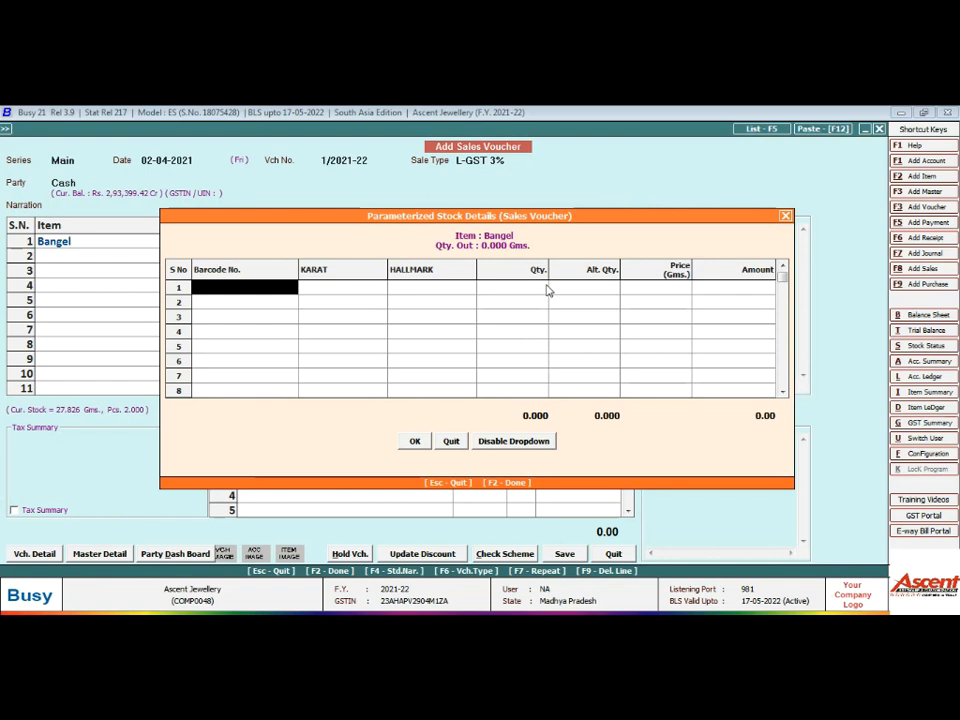
key("space")
key("Down")
key("Up")
key("Down")
key("Up")
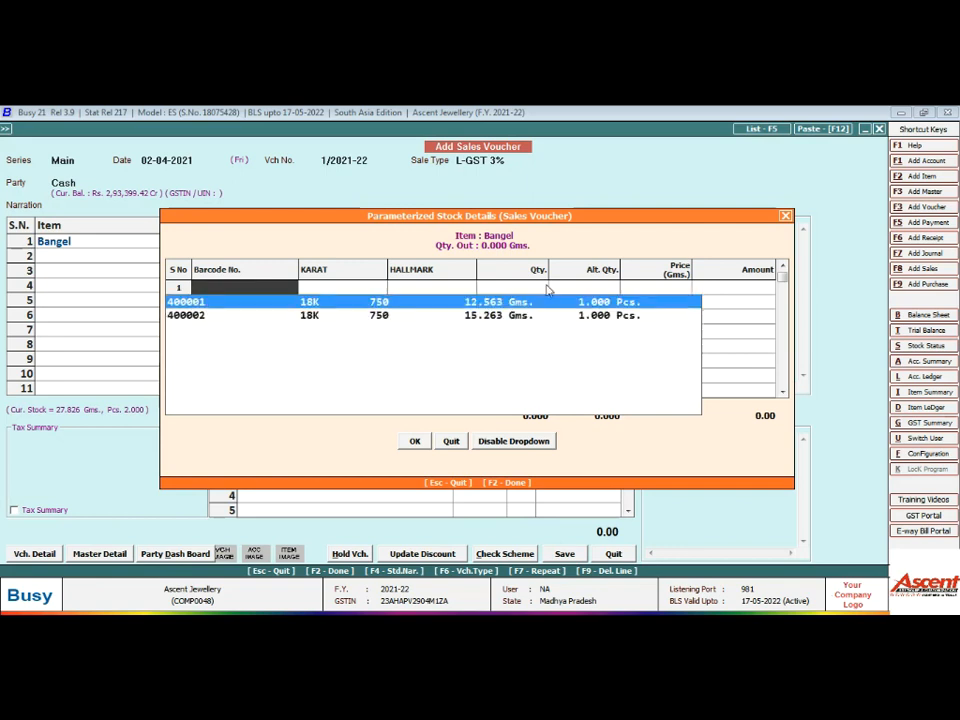
key("Return")
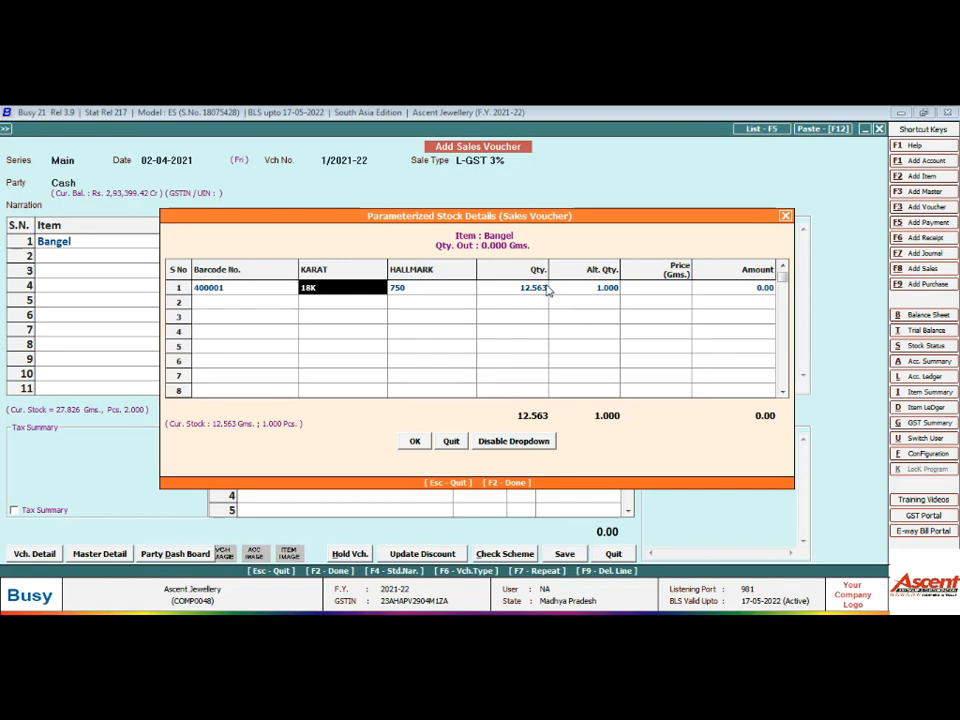
Price the selected Bangel piece at 3600 per gram and accept its stock details into the voucher.
key("Return")
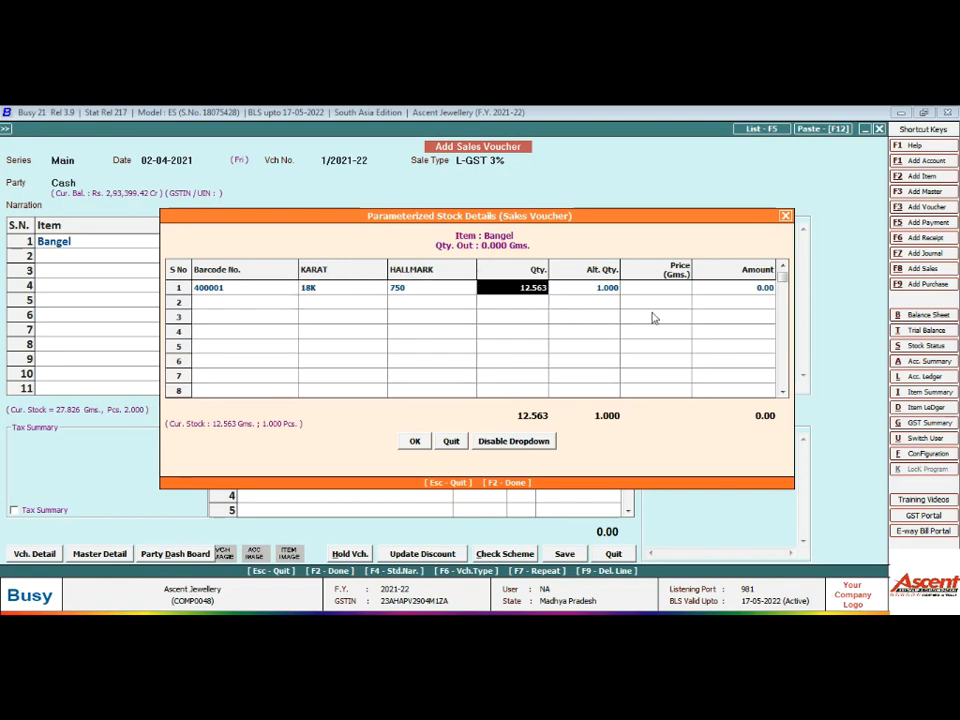
key("Return")
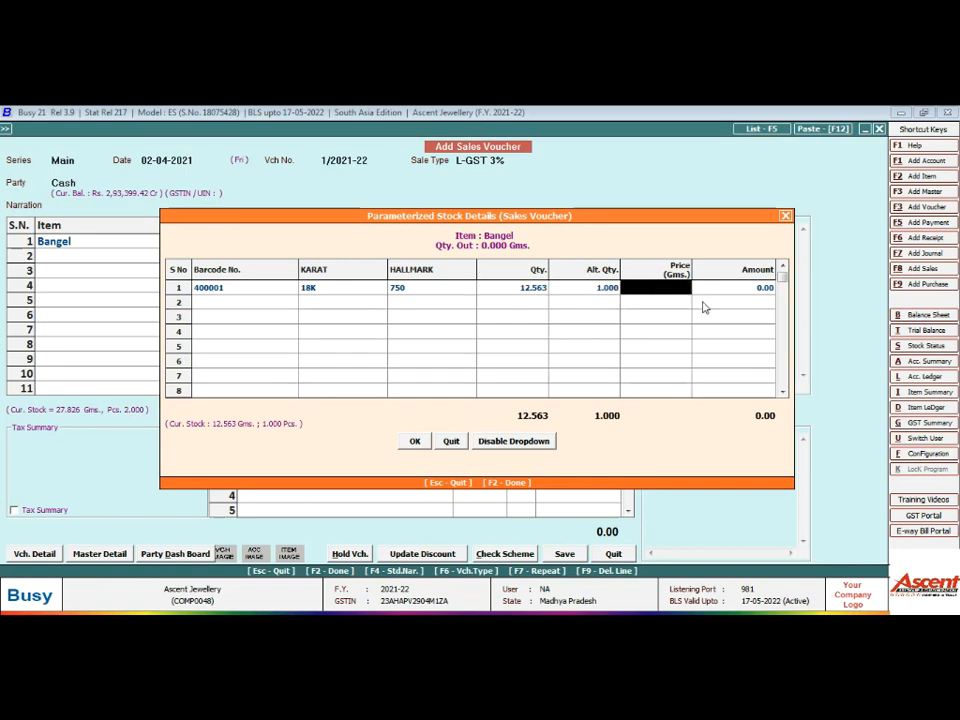
type("3600")
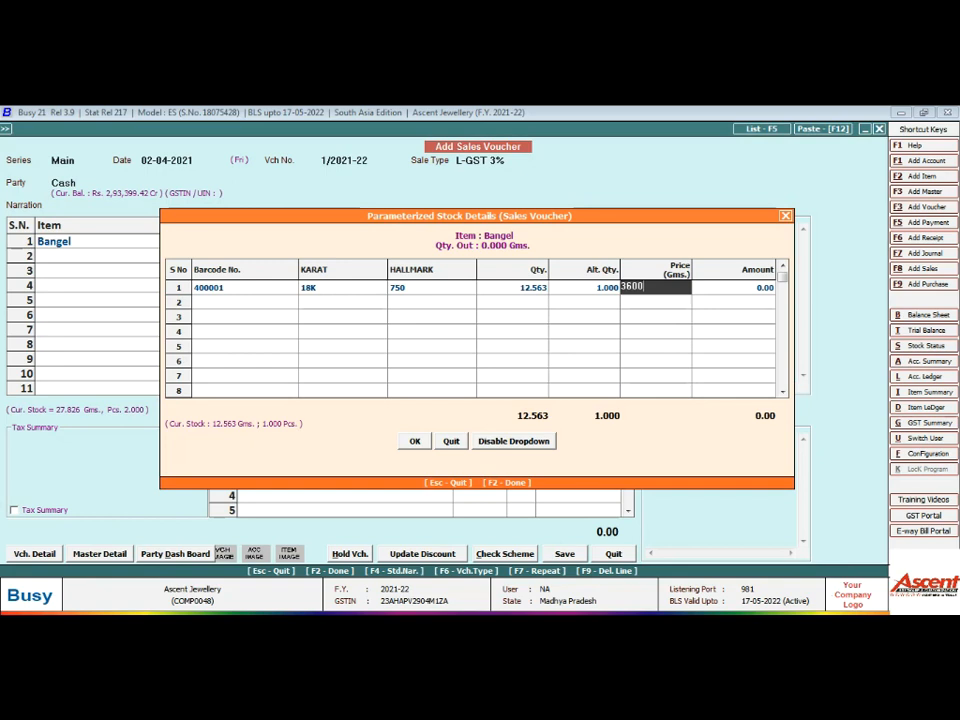
key("Return")
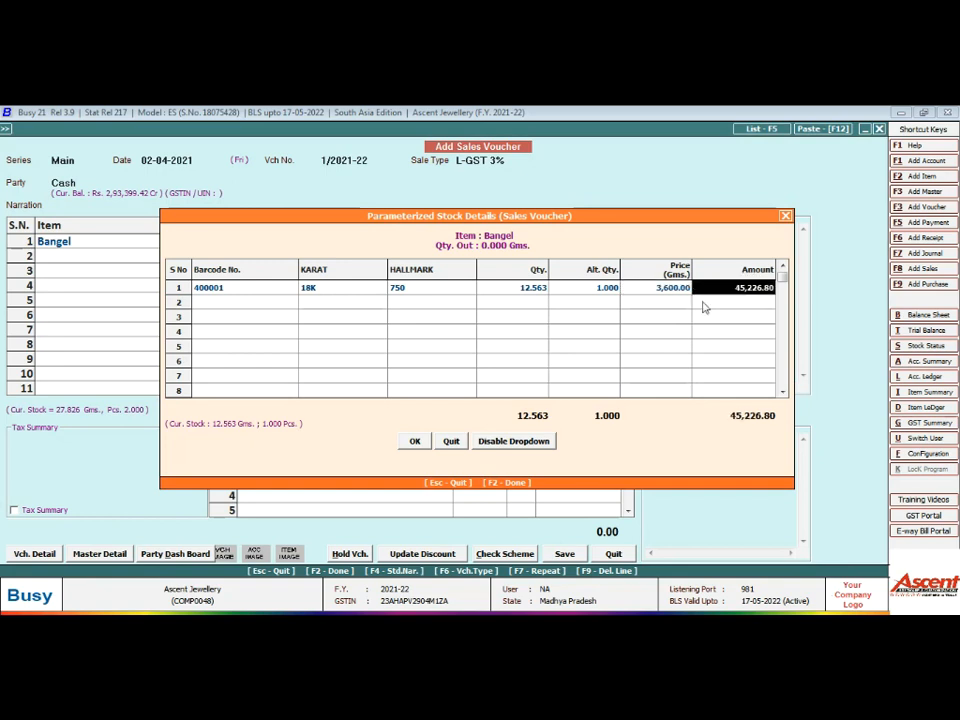
key("Return")
key("Return")
key("Return")
key("Return")
key("Return")
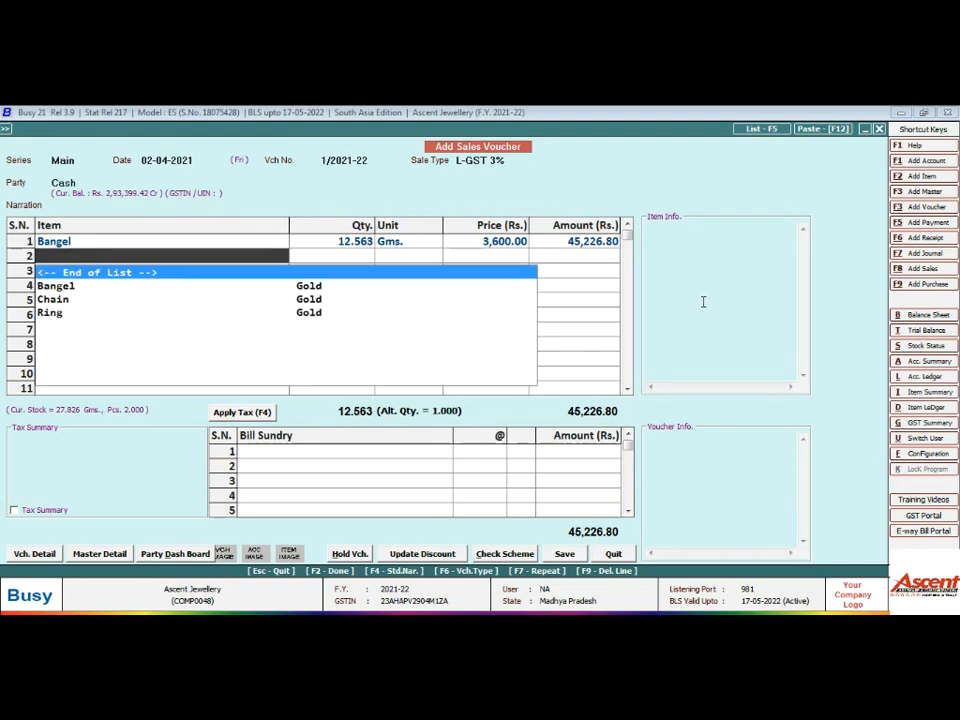
Add Ring as the second item and pick the piece with barcode 400005 in its parameterized stock details.
key("Down")
key("Down")
key("Down")
key("Return")
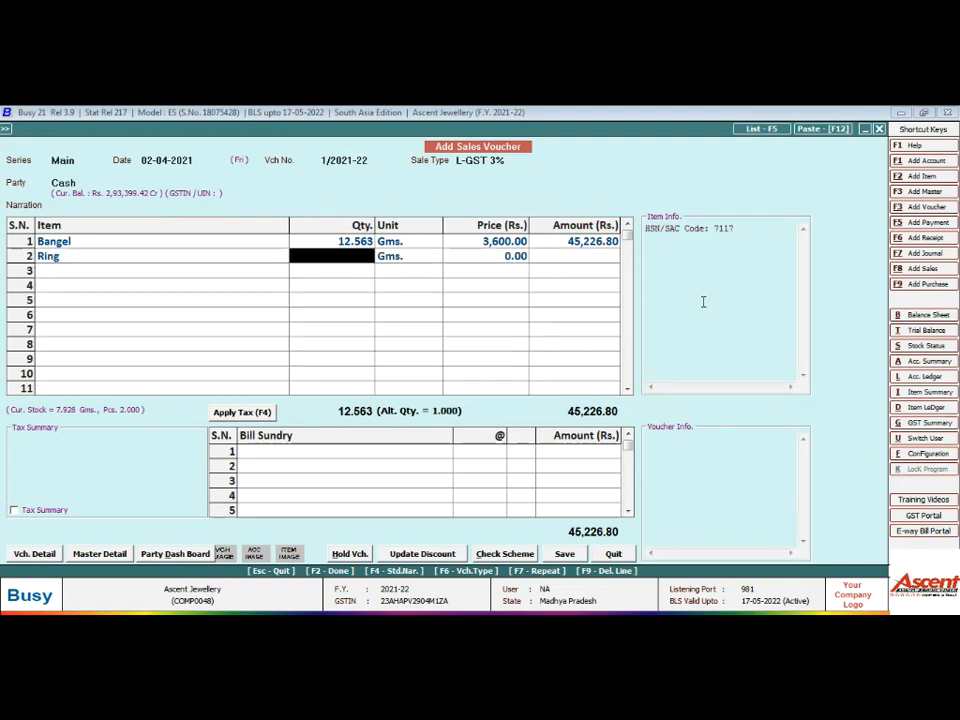
key("Return")
key("Return")
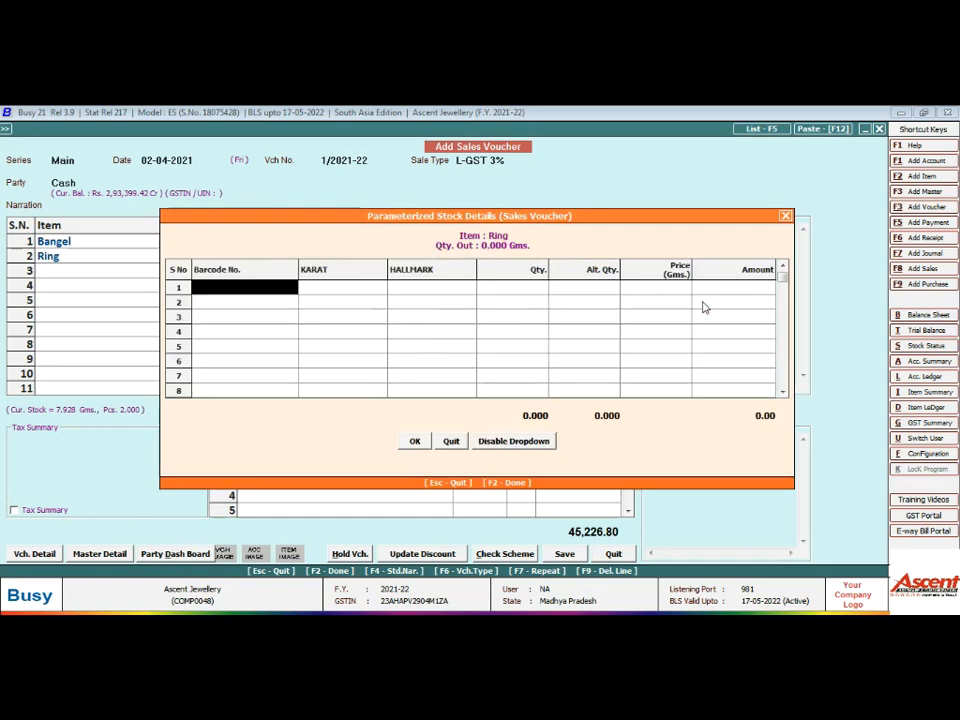
key("space")
key("Down")
key("Up")
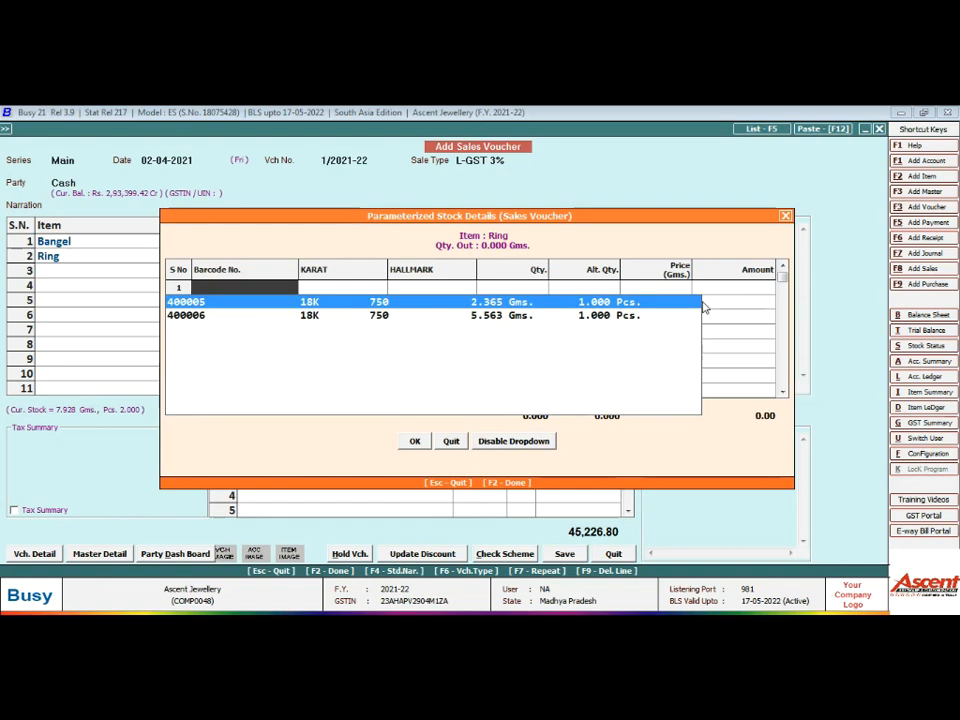
key("Return")
Price the selected Ring piece at 3600 per gram and accept its stock details into the voucher.
key("Return")
key("Return")
key("Return")
key("Return")
type("3,")
type("600")
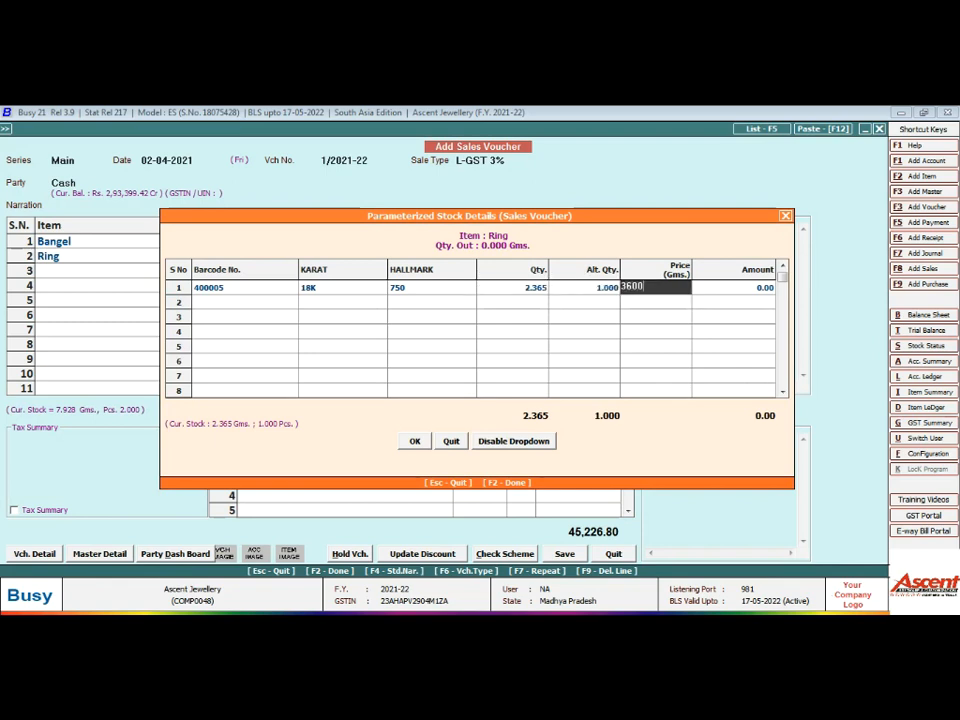
key("Return")
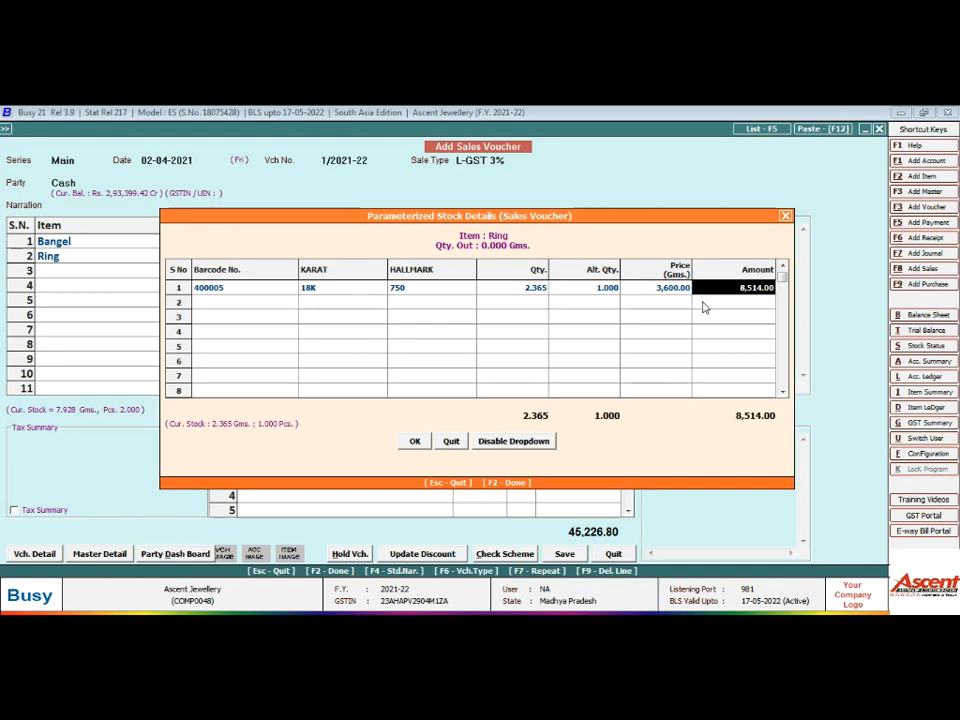
key("Return")
key("Return")
key("Return")
key("Return")
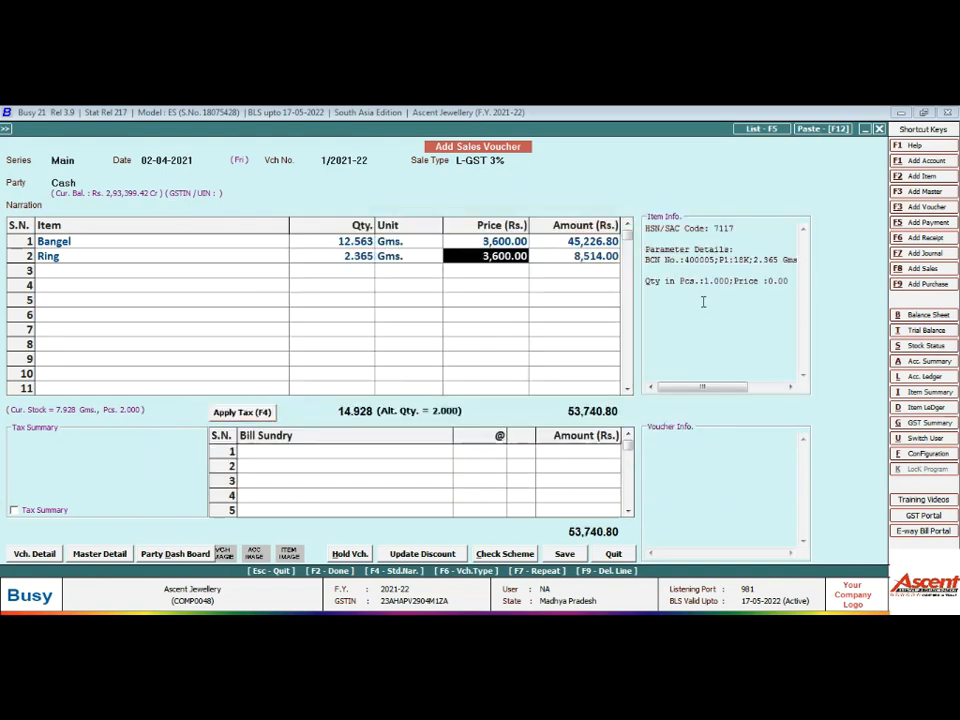
Finish the item list, apply CGST and SGST at 1.5% each, and save the sales voucher.
key("Return")
key("Return")
key("Return")
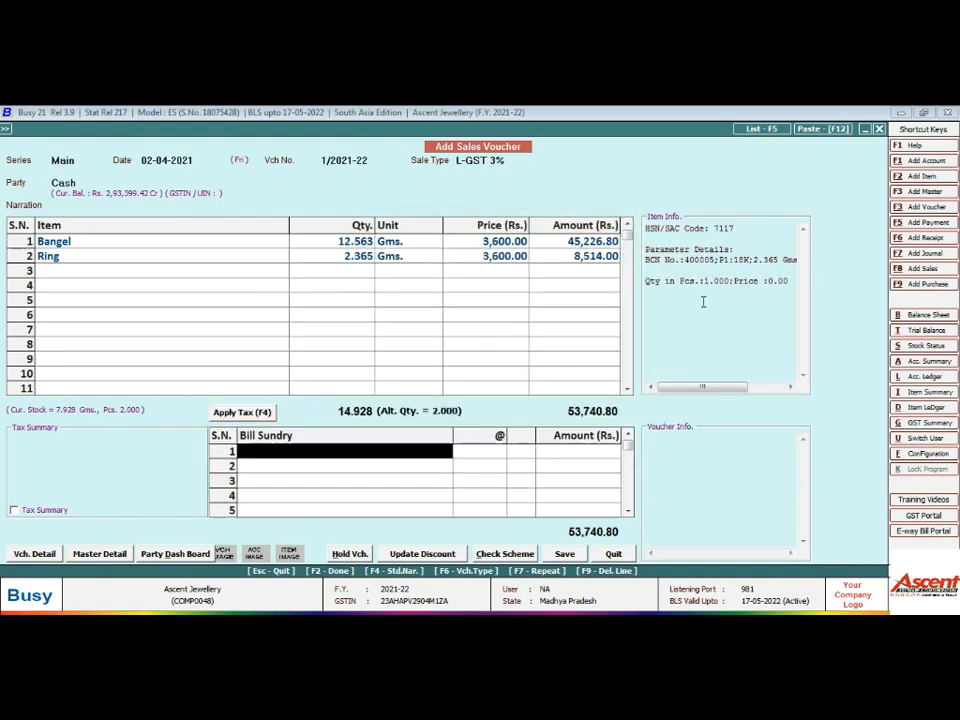
key("F4")
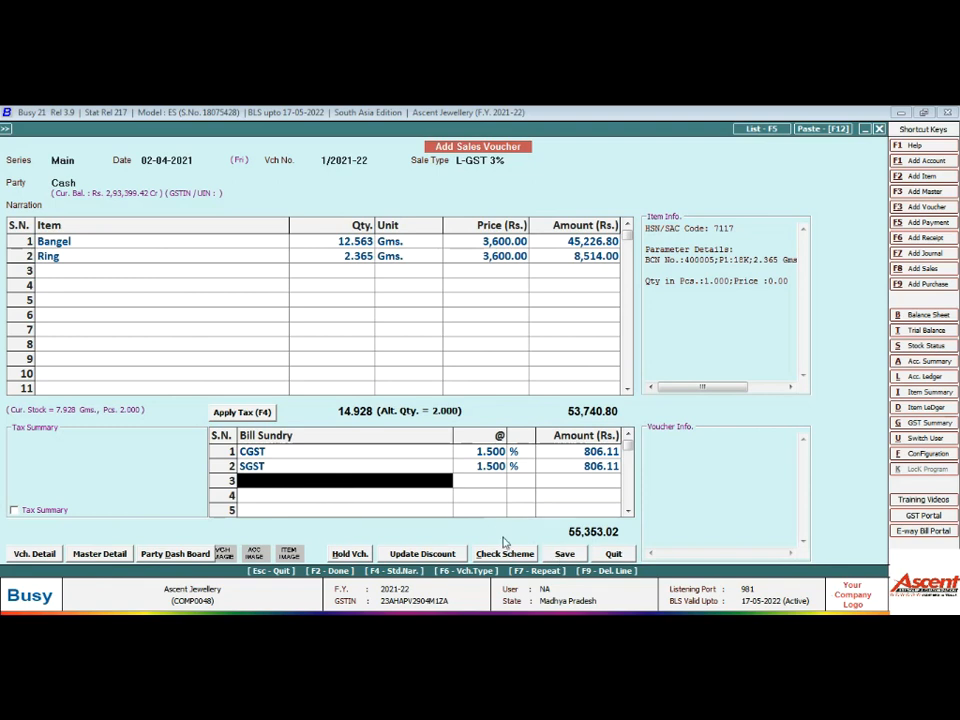
left_click(560, 556)
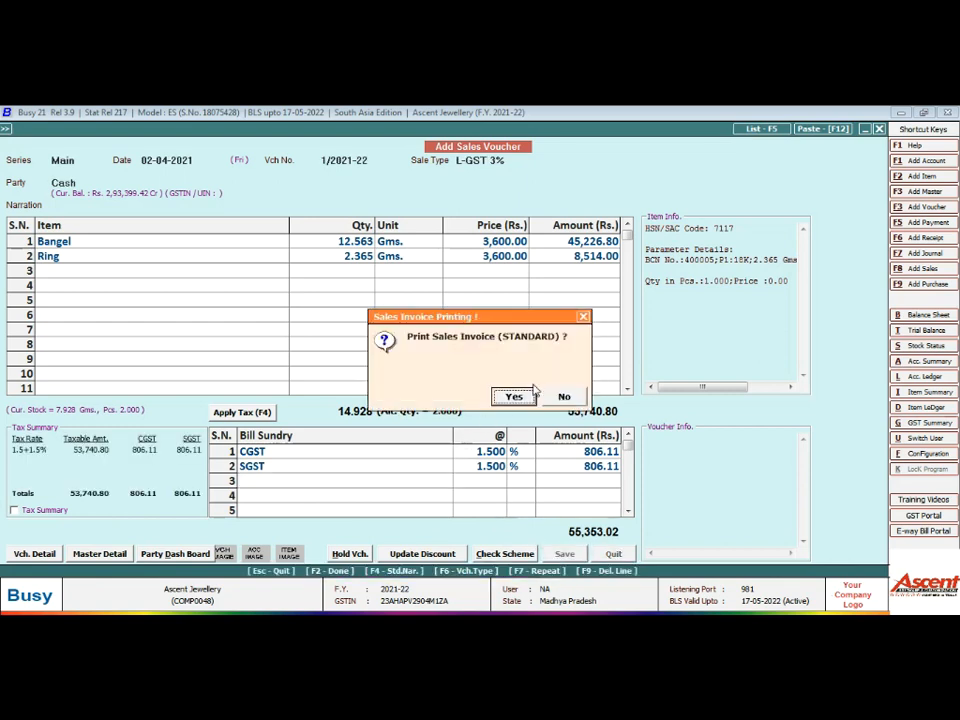
Preview one copy of the sales invoice in the A5 (Half Page) format, then close the preview and printing options.
left_click(508, 399)
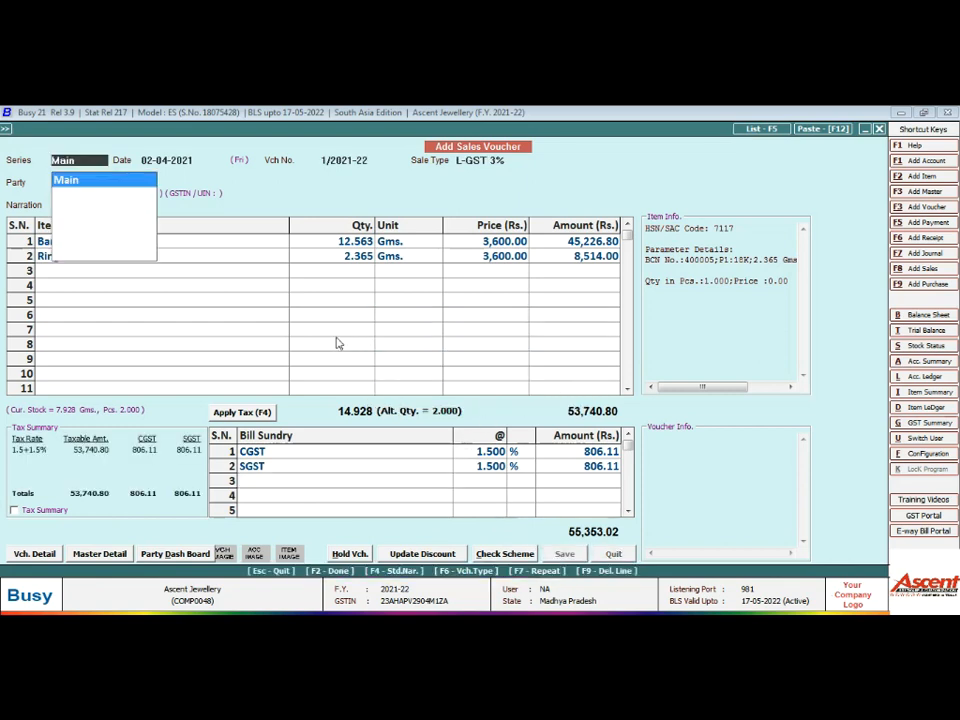
key("Down")
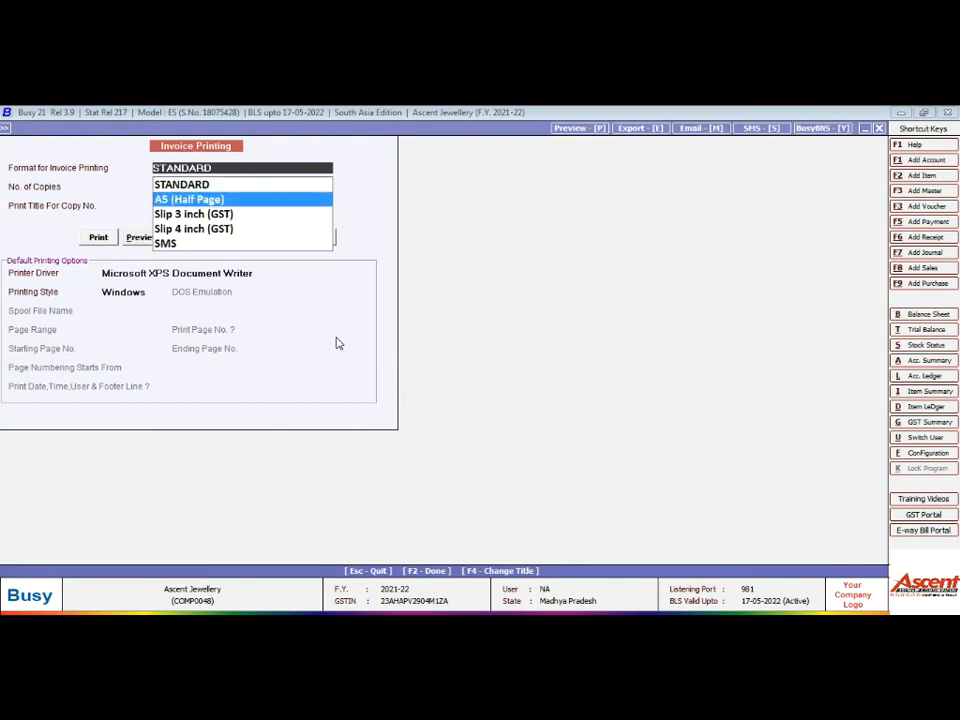
key("Return")
key("Return")
key("Return")
key("Return")
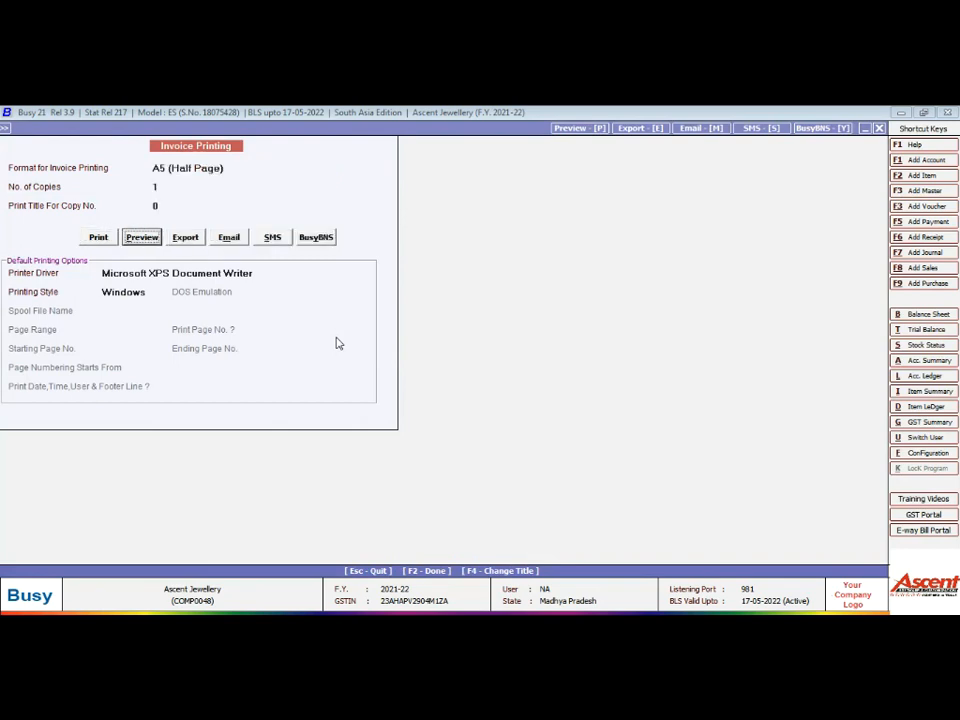
key("Return")
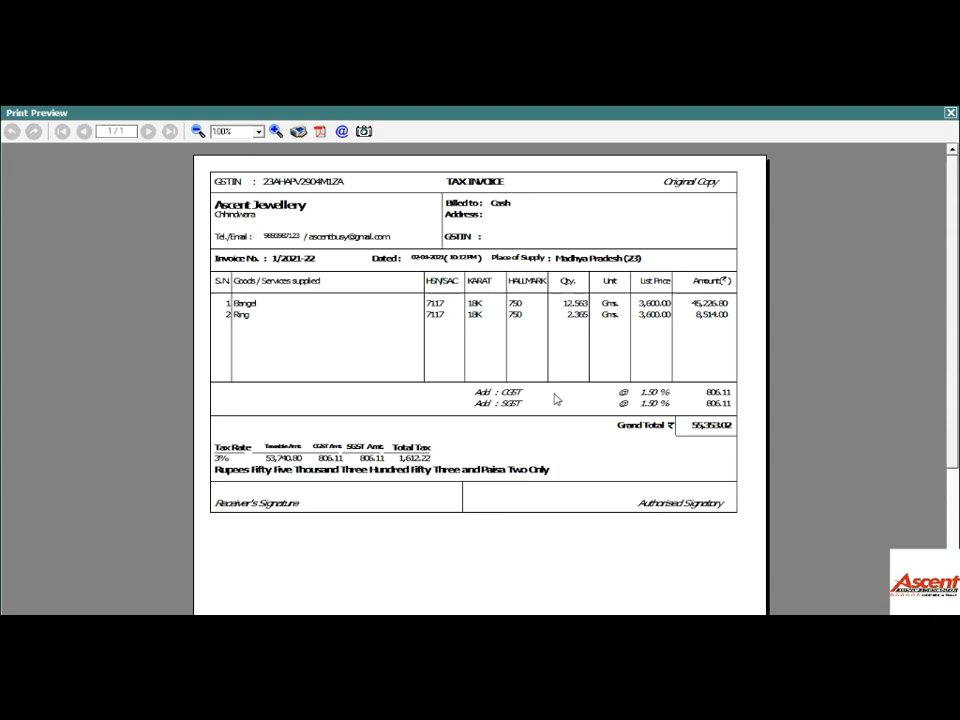
key("Escape")
key("Escape")
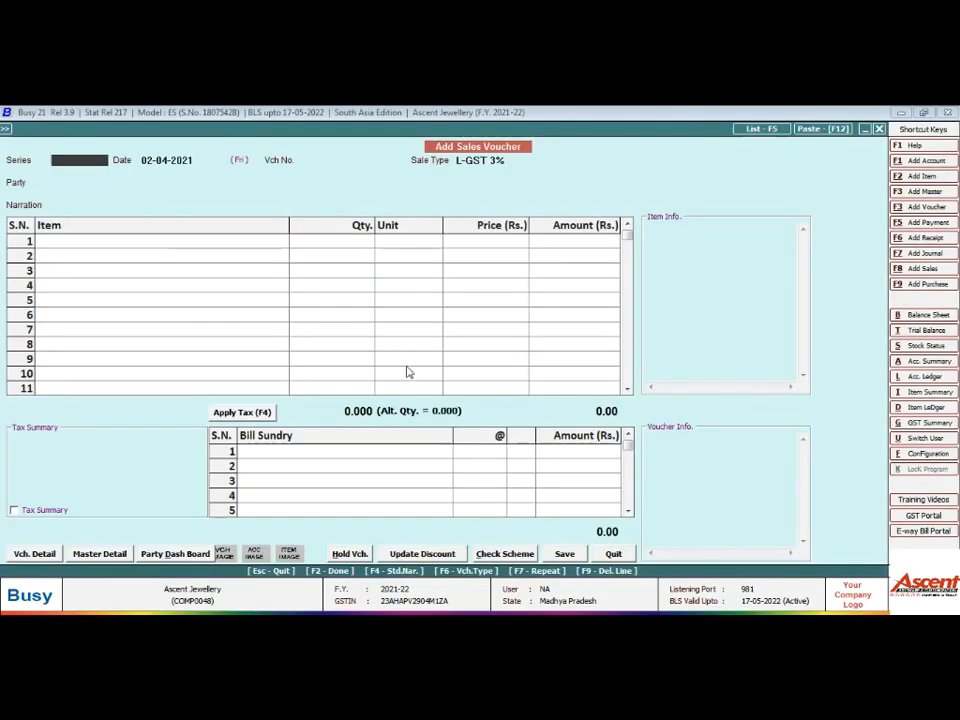
Close the sales voucher and generate the horizontal standard Profit & Loss A/c for the period ending 02-04-2021.
key("Escape")
key("Right")
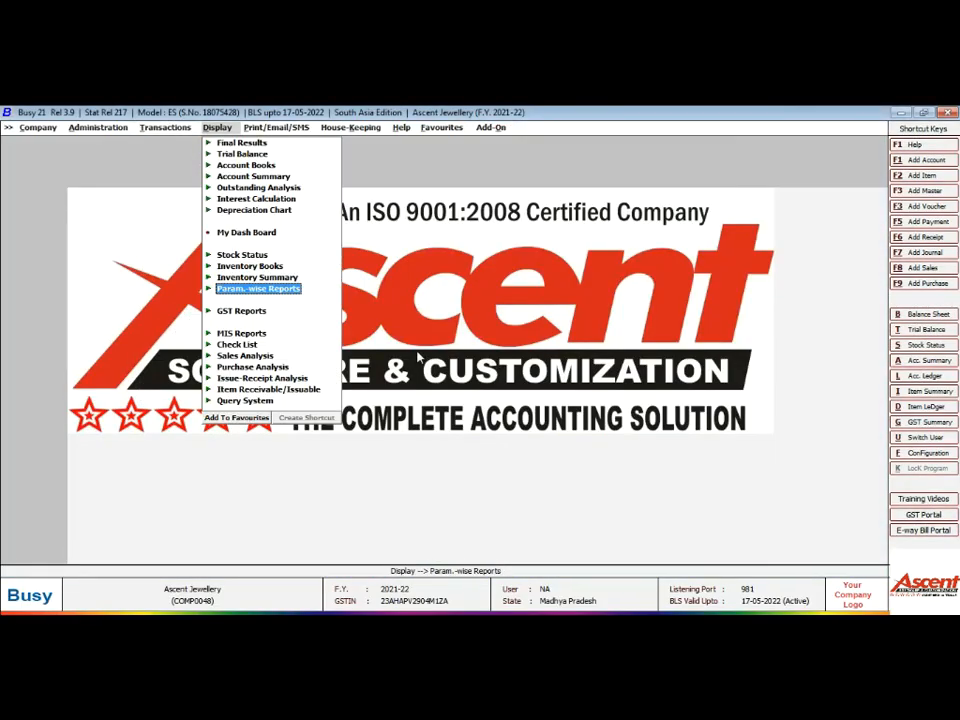
key("Up")
key("Up")
key("Up")
key("Up")
key("Up")
key("Up")
key("Up")
key("Up")
key("Up")
key("Up")
key("Up")
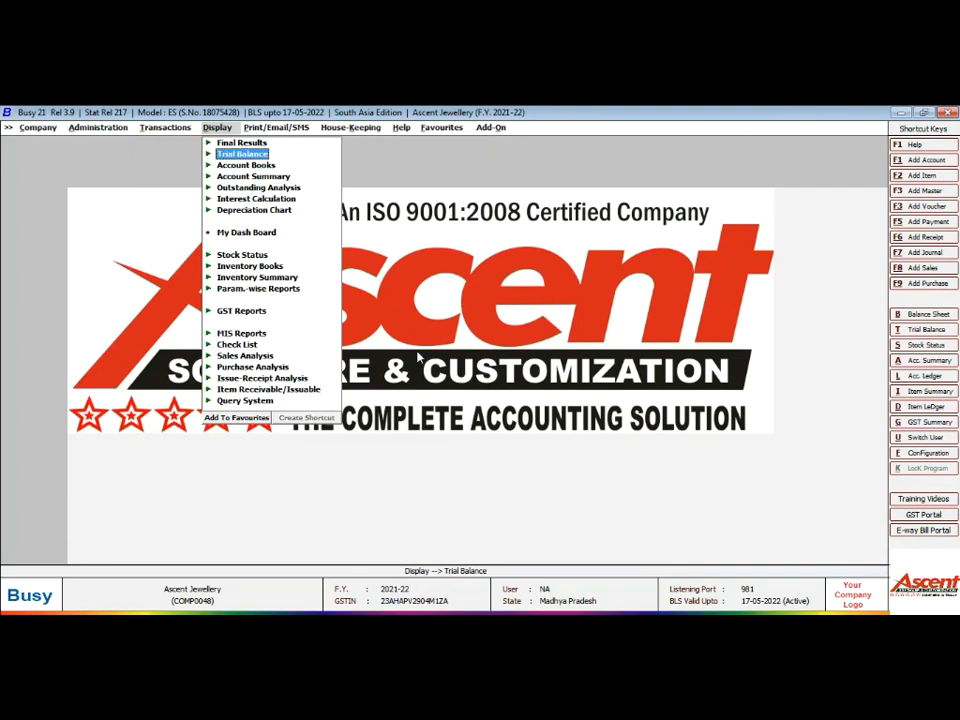
key("Return")
key("Down")
key("Return")
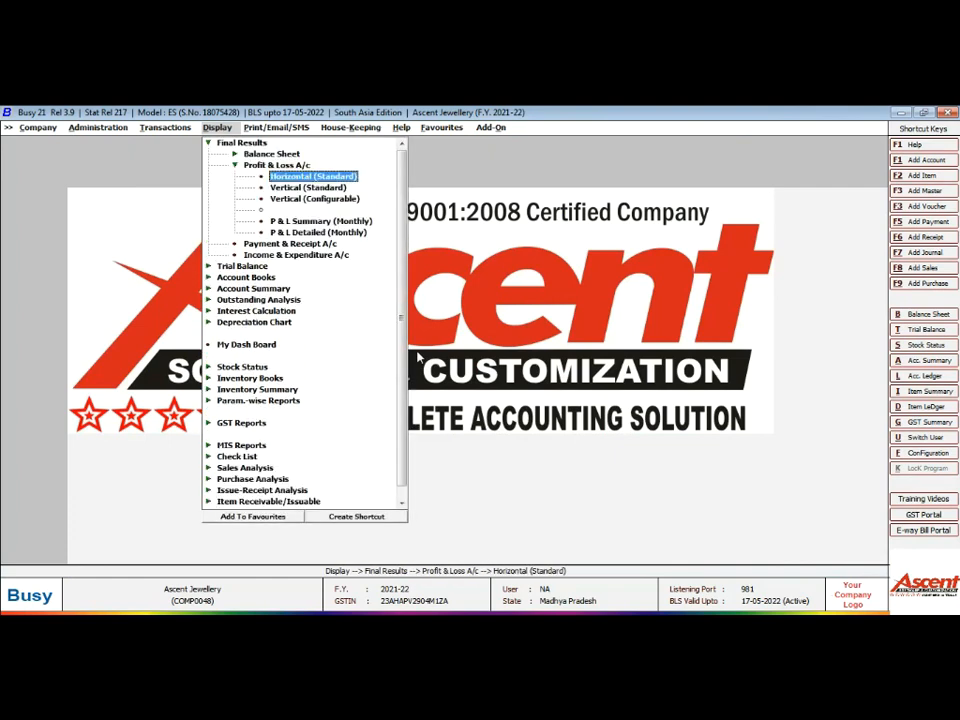
key("Return")
key("Return")
key("Return")
key("Return")
key("Return")
key("Return")
key("Return")
key("Return")
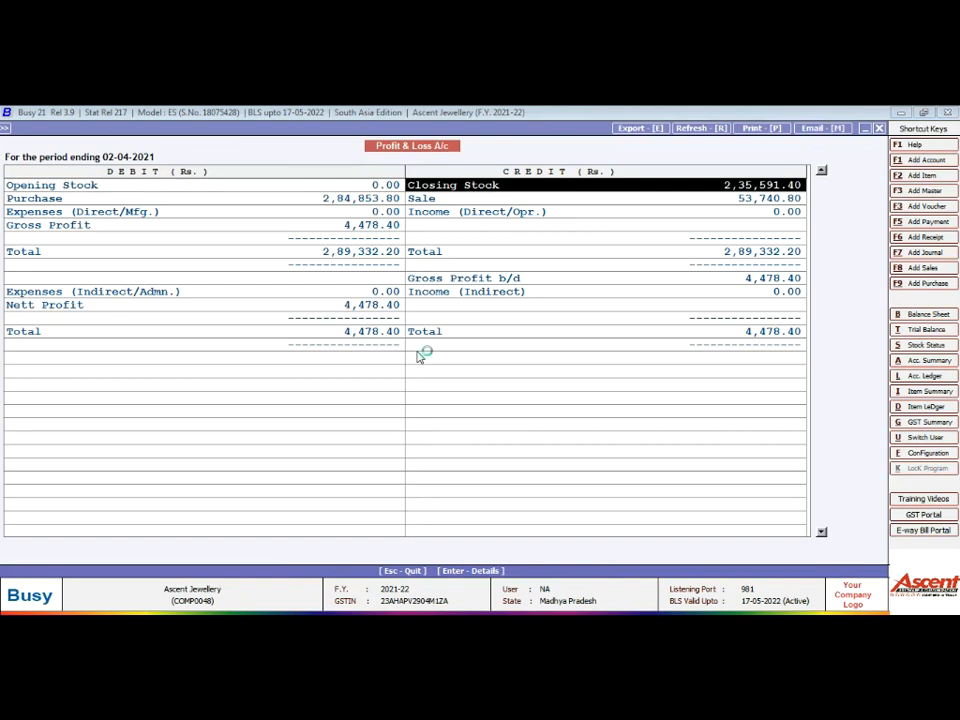
Drill into the Purchase figure down to its April account ledger and return to the Profit & Loss A/c.
key("Down")
key("Left")
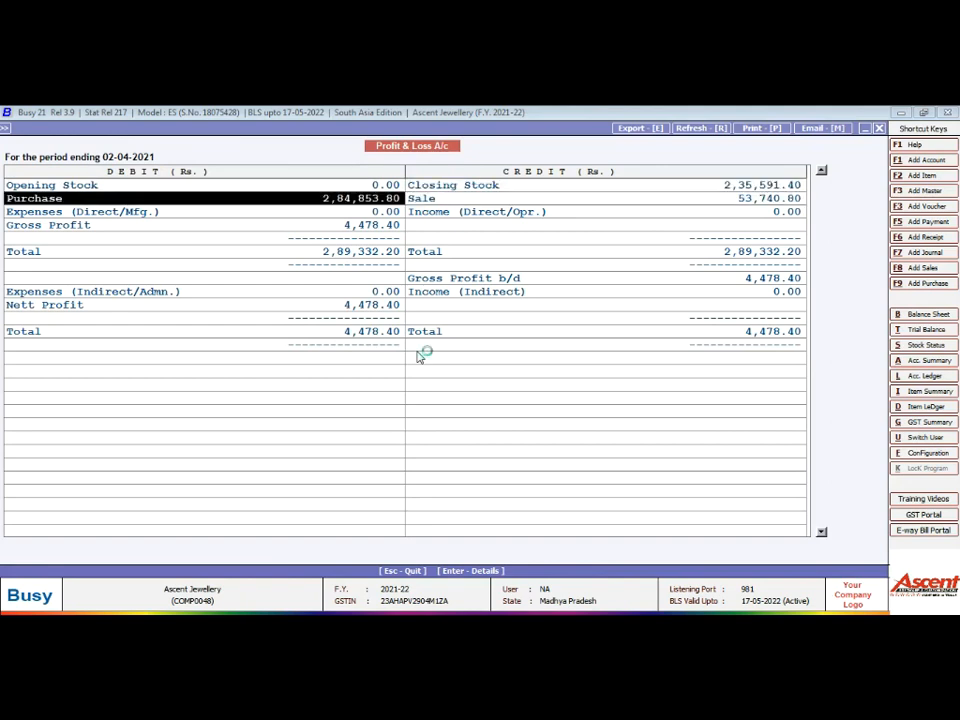
key("Return")
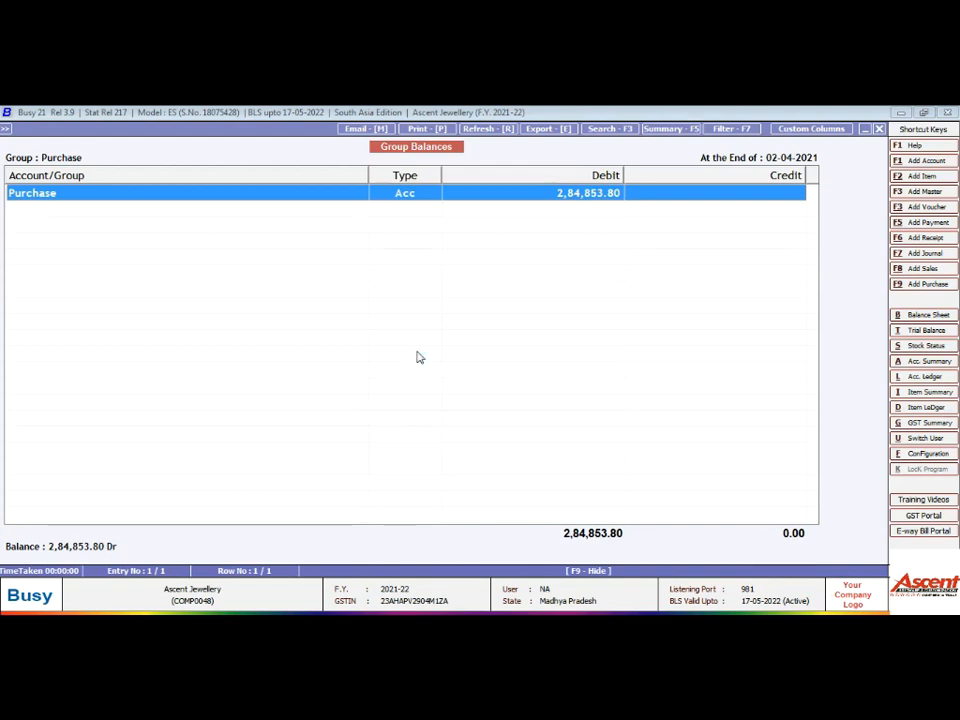
key("Return")
key("Return")
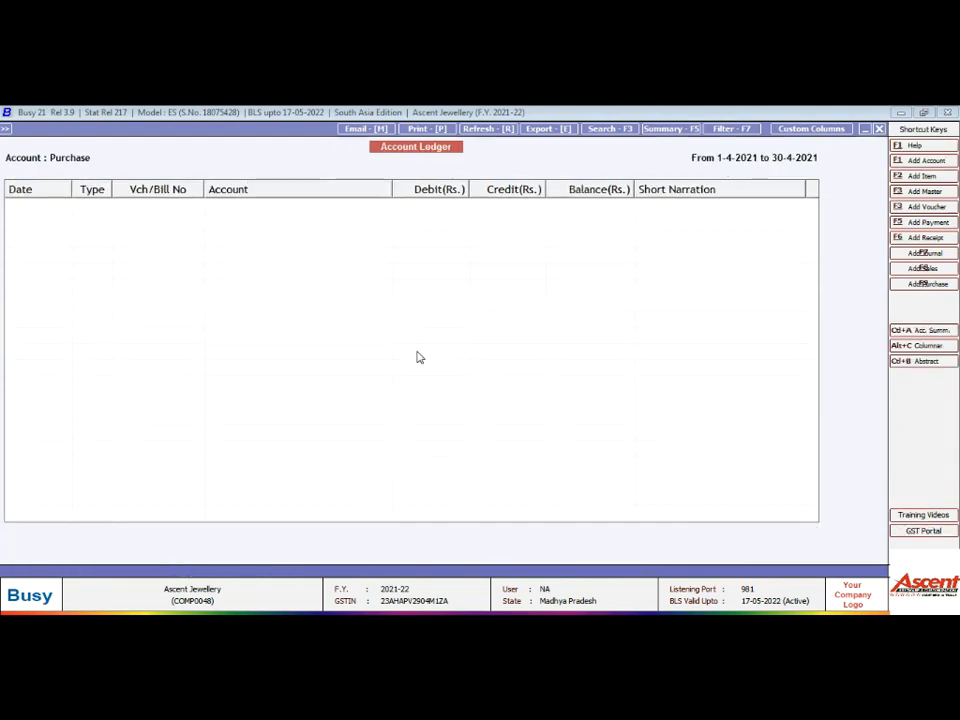
key("Escape")
key("Escape")
key("Escape")
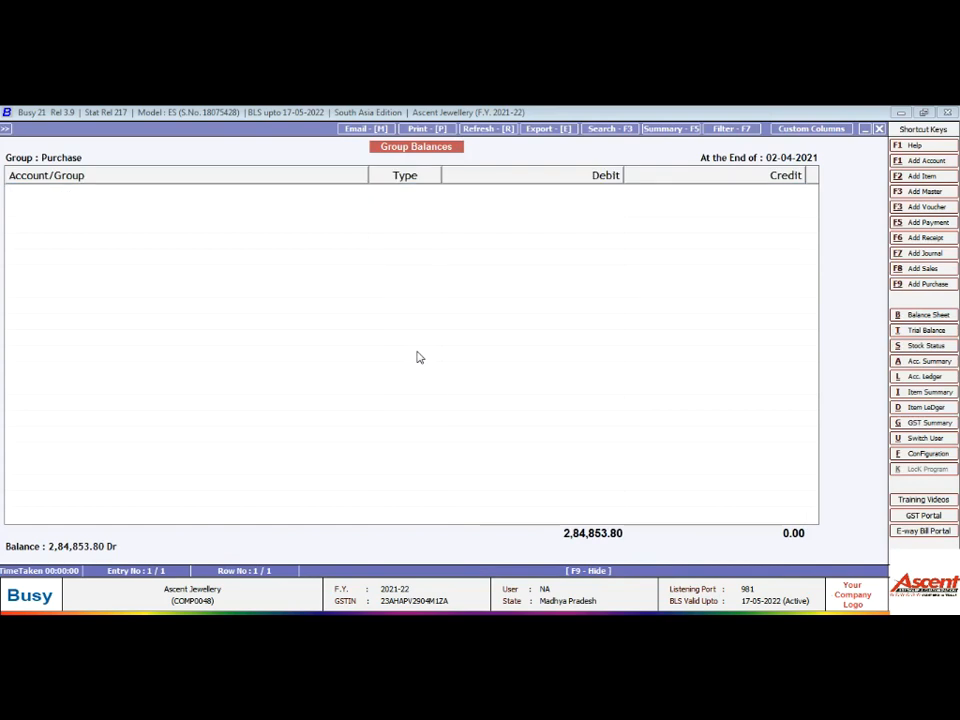
Drill into the Sale figure through the Sales account's April summary to its sales voucher, and close these detail views.
key("Right")
key("Return")
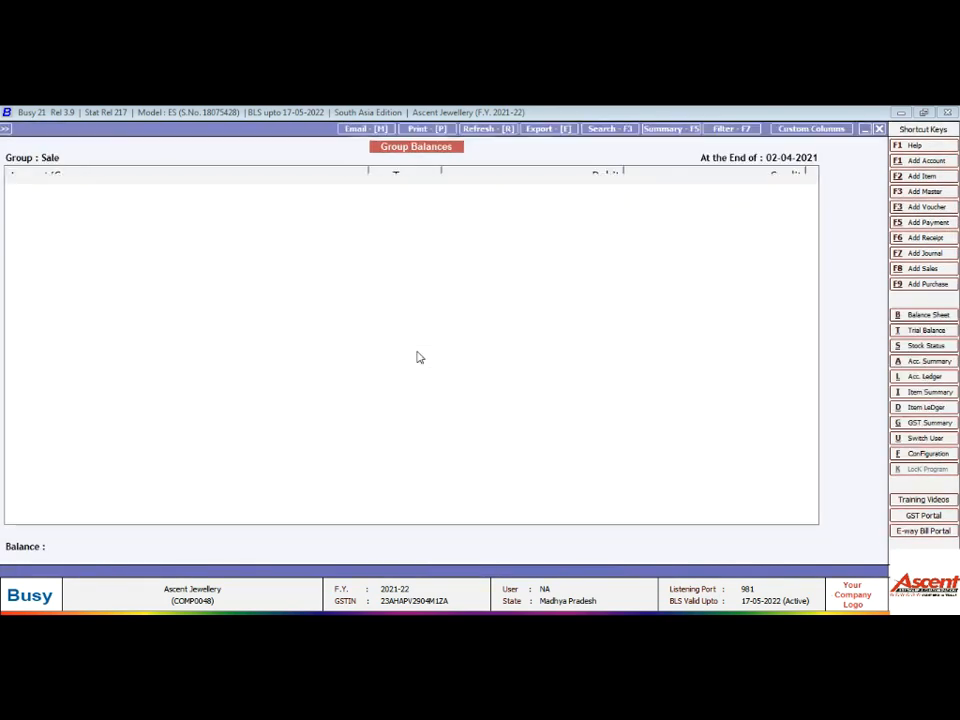
key("Return")
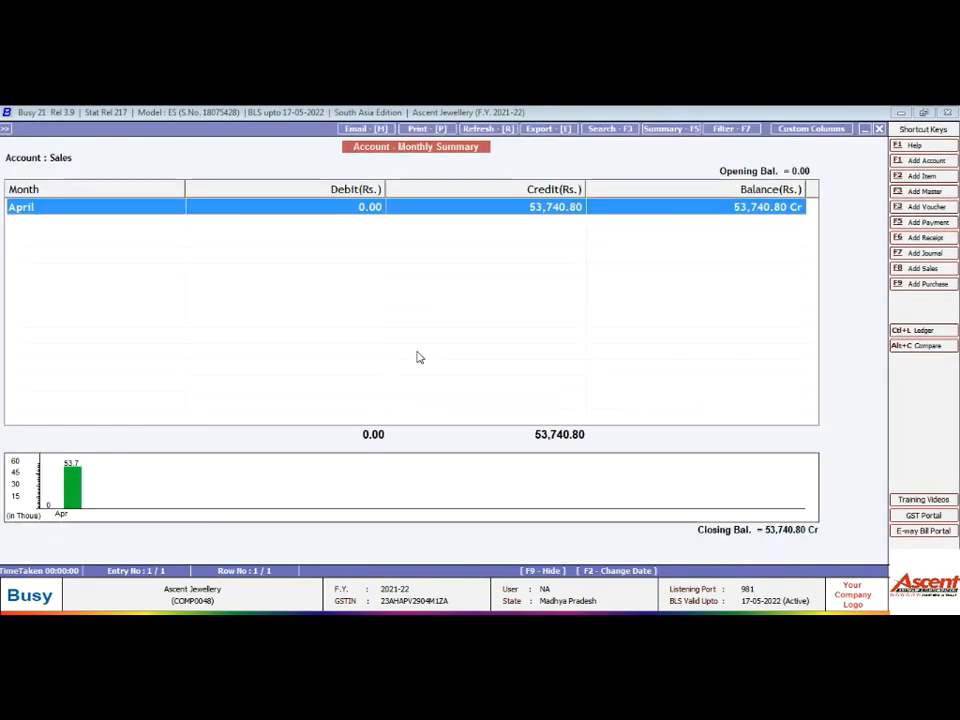
key("Return")
key("Return")
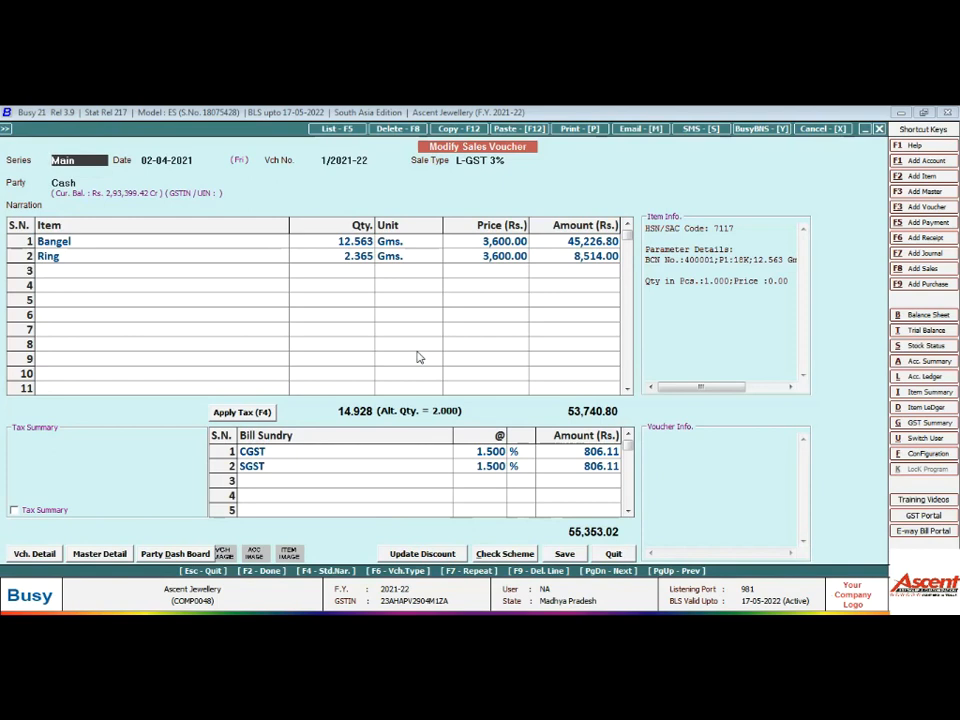
key("Escape")
key("Escape")
key("Escape")
key("Escape")
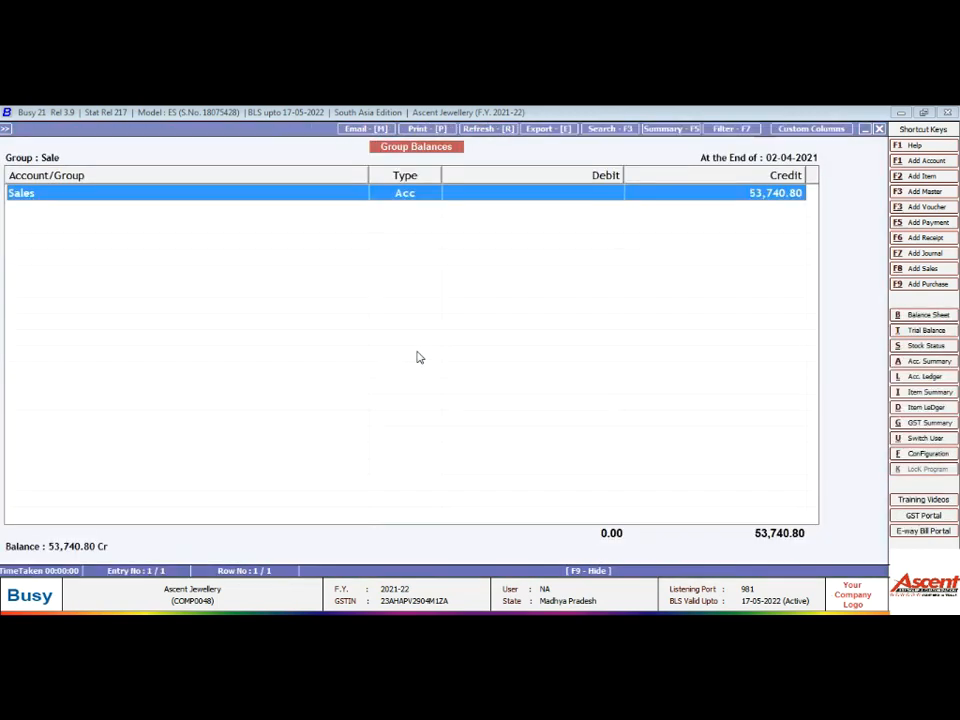
Drill into Closing Stock through the Stock account and examine the item-wise stock status of Bangel, Chain and Ring.
key("Up")
key("Return")
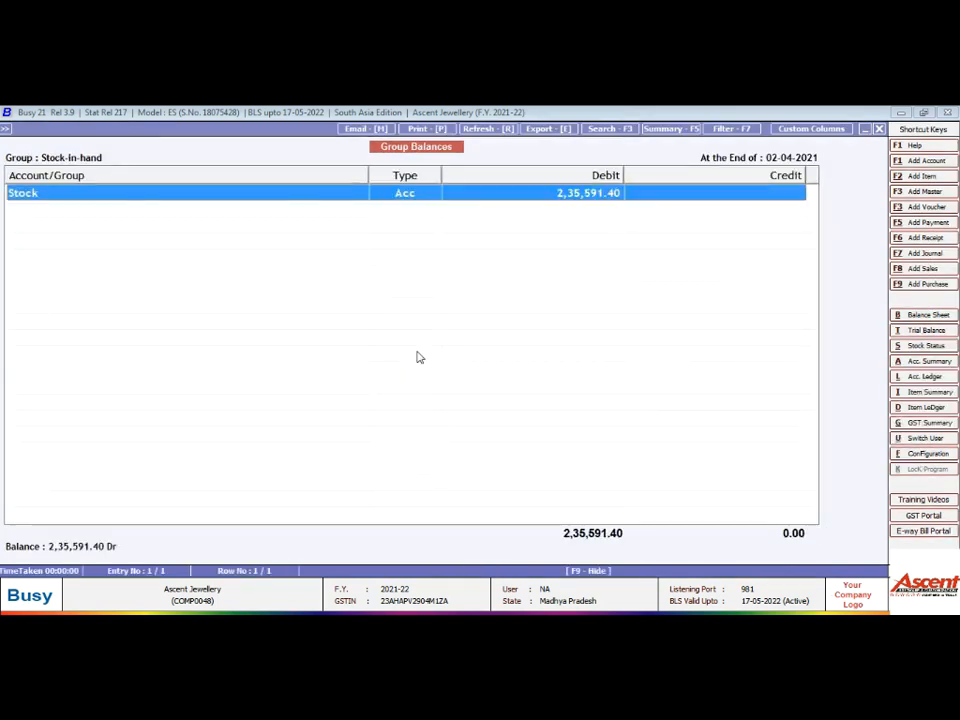
key("Return")
key("Down")
key("Down")
key("Up")
key("Up")
key("Down")
key("Down")
key("Up")
key("Up")
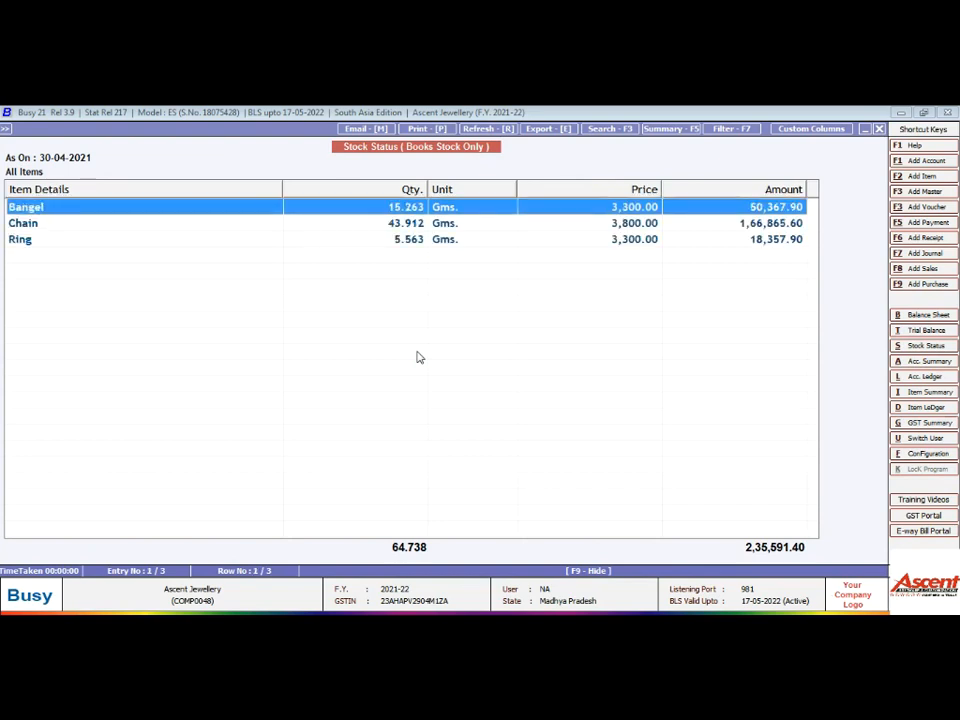
key("Down")
key("Down")
key("Up")
key("Up")
Open the stock details of Bangel, review the Chain and Ring rows, and return to the Profit & Loss A/c.
key("Return")
key("Down")
key("Up")
key("Escape")
key("Down")
key("Down")
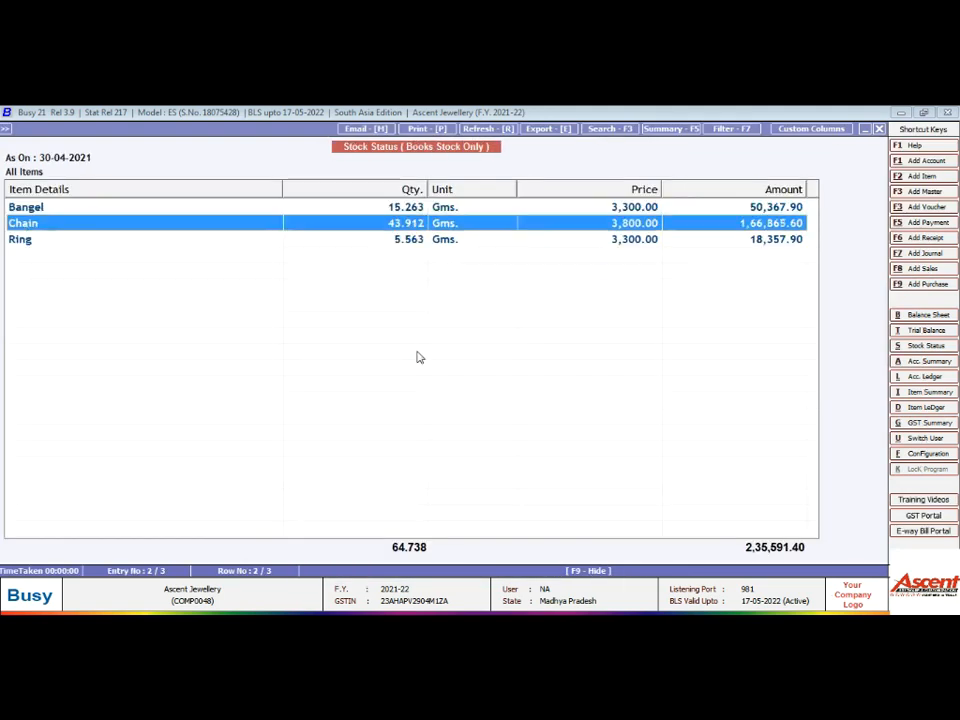
key("Up")
key("Up")
key("Down")
key("Down")
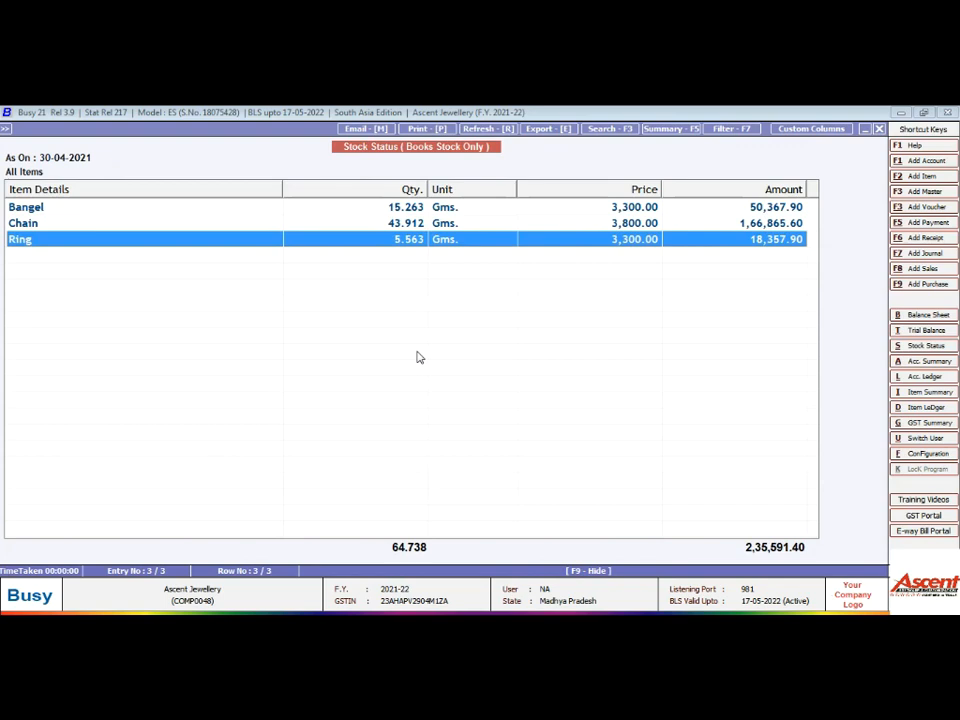
key("Escape")
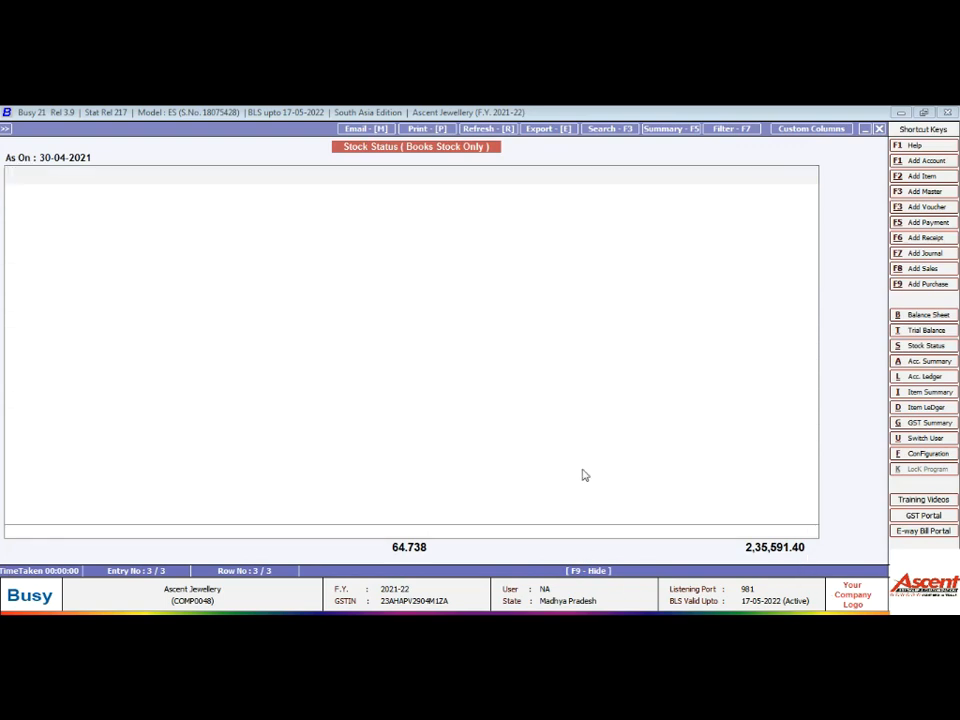
key("Escape")
Examine the sale, gross profit and net profit entries of the Profit & Loss A/c and close the report.
key("Down")
key("Down")
key("Down")
key("Right")
key("Up")
key("Left")
key("Right")
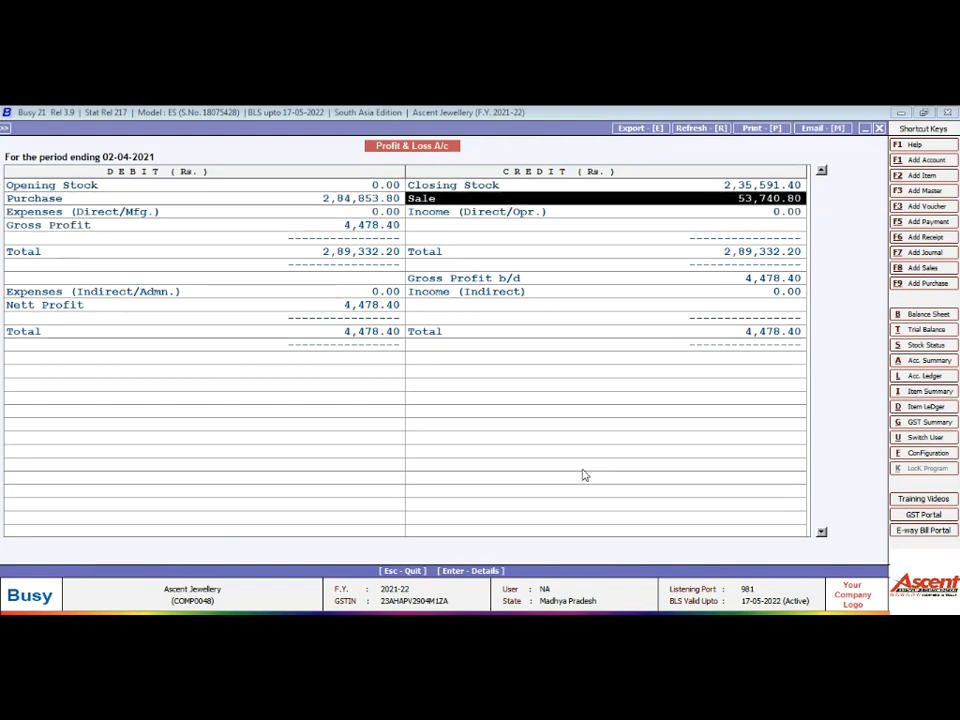
key("Left")
key("Down")
key("Down")
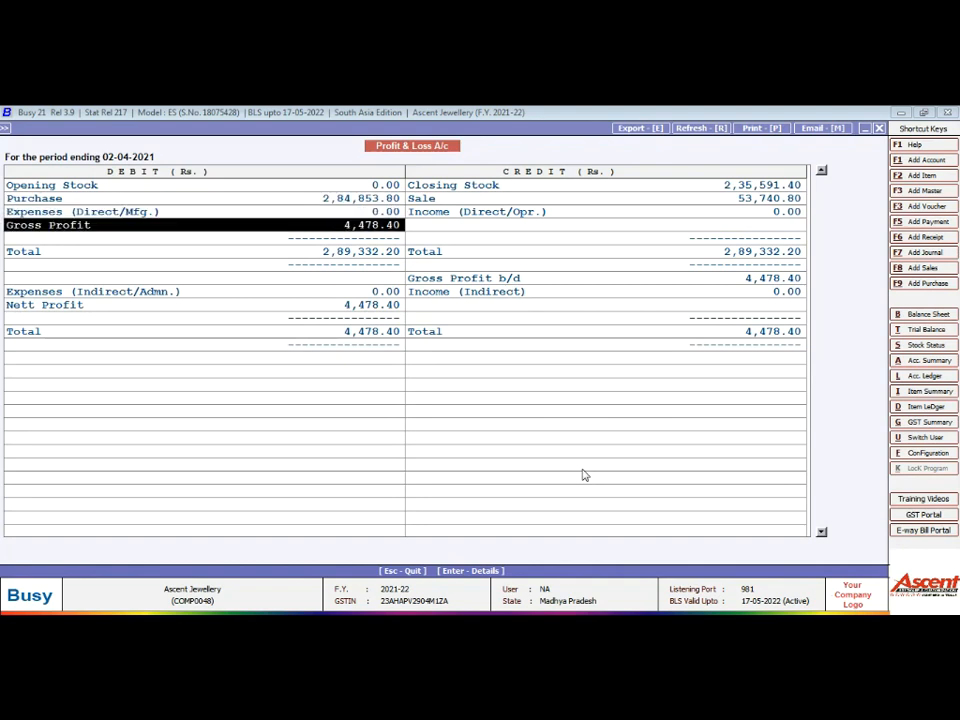
key("Down")
key("Down")
key("Down")
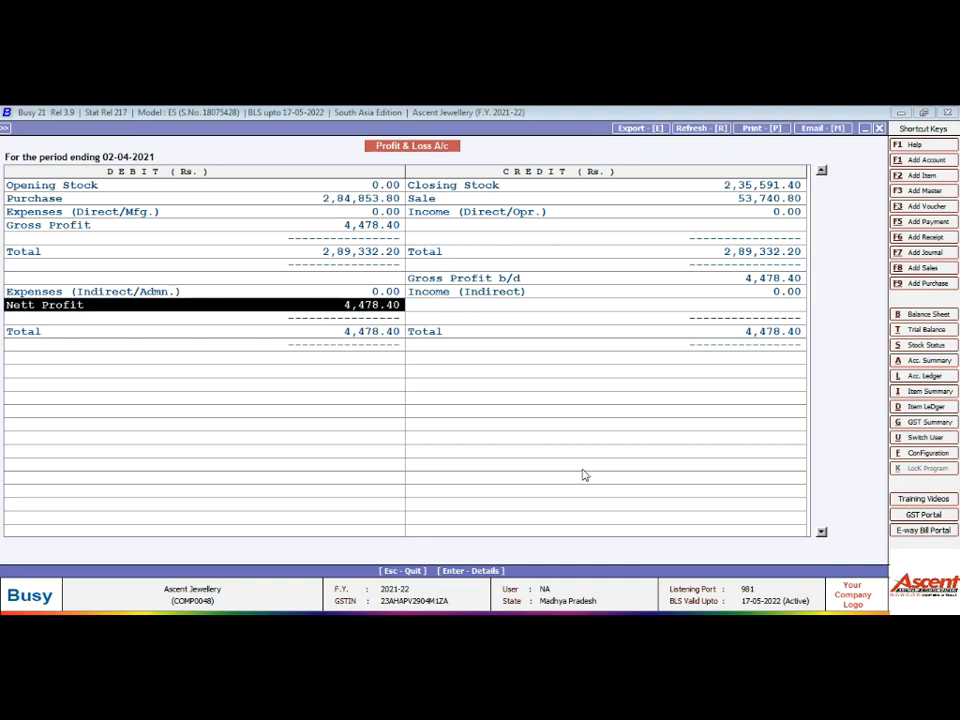
key("Escape")
key("Escape")
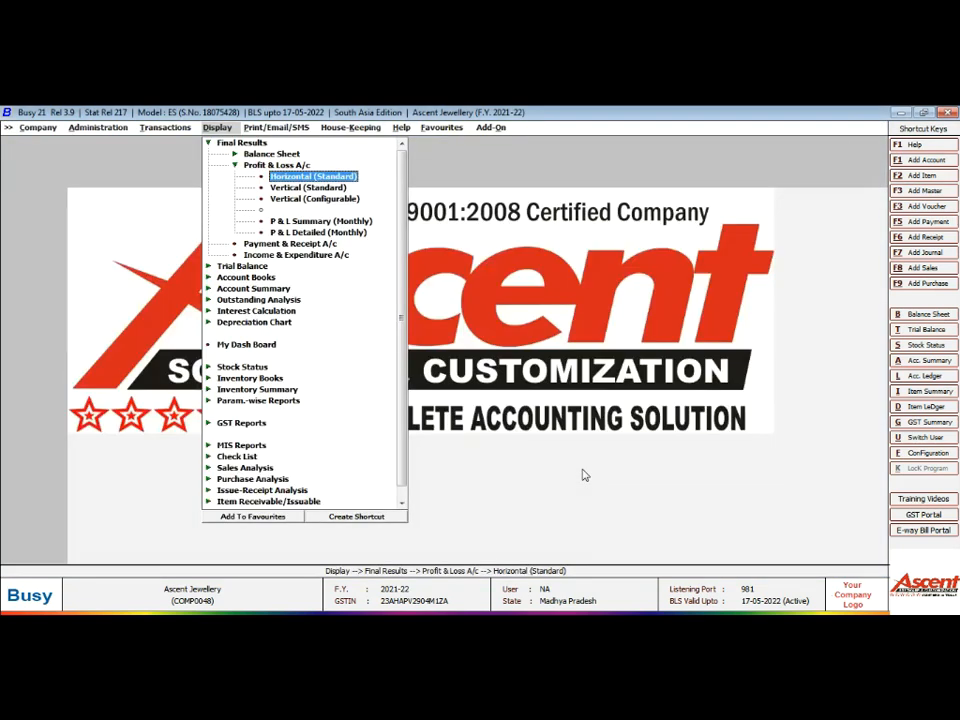
key("Escape")
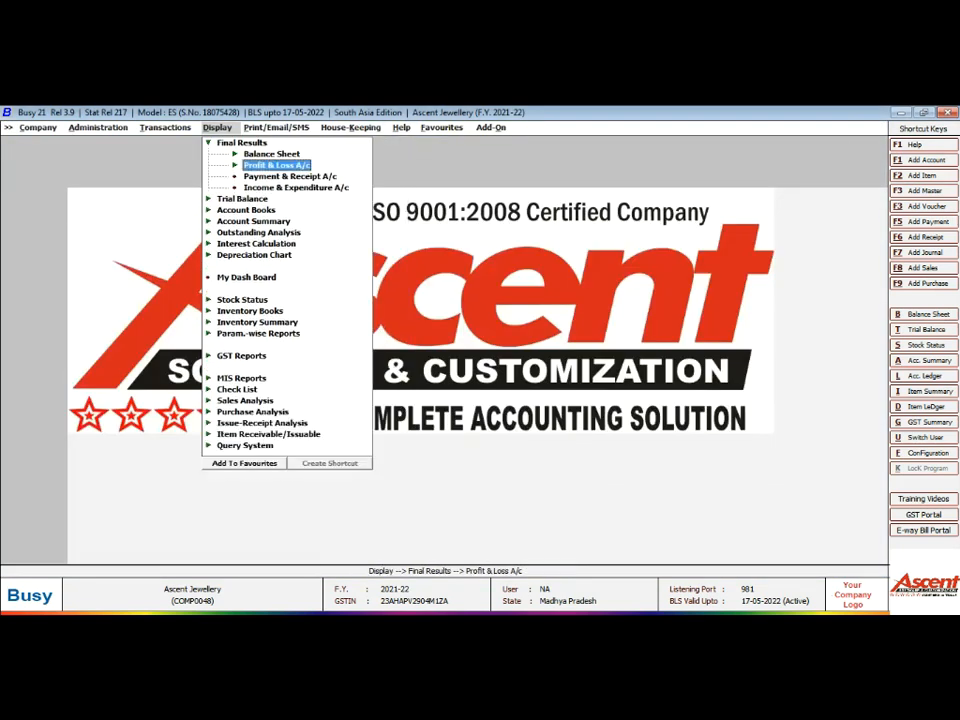
key("Escape")
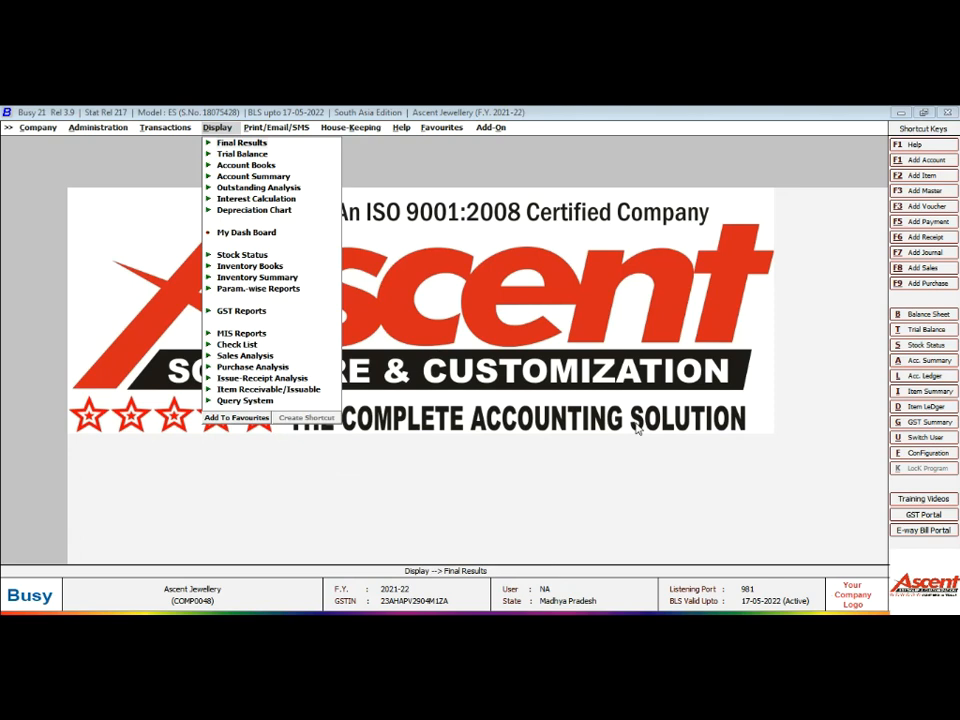
Open the options of the detailed BCN Wise Closing Stock report from the parameter-wise reports.
left_click(262, 289)
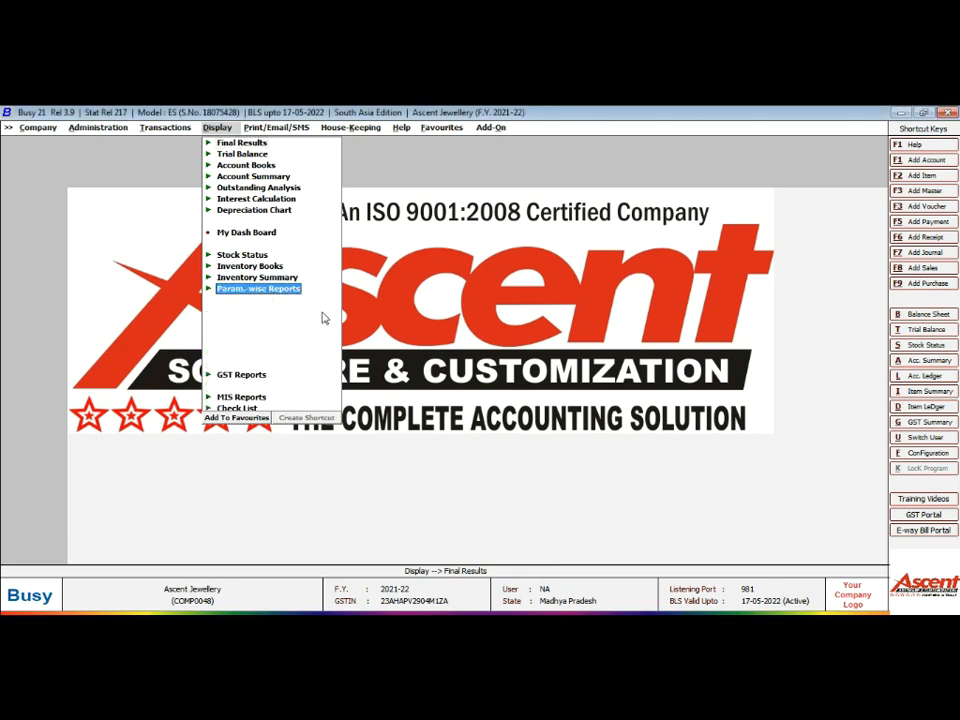
key("Down")
key("Down")
key("Down")
key("Down")
key("Down")
key("Down")
key("Down")
key("Down")
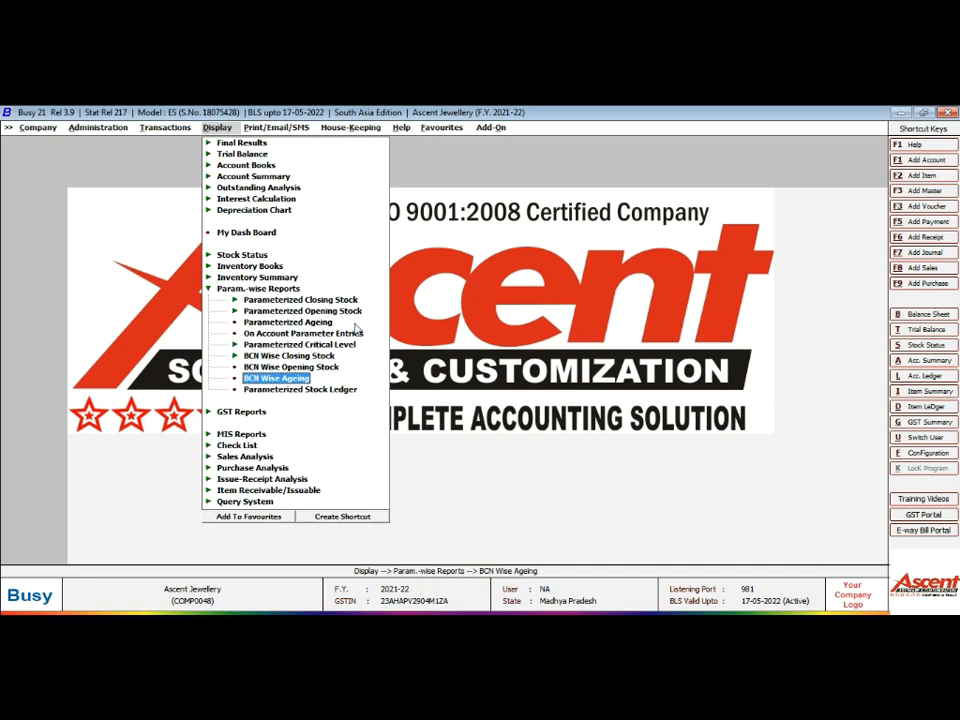
key("Up")
key("Up")
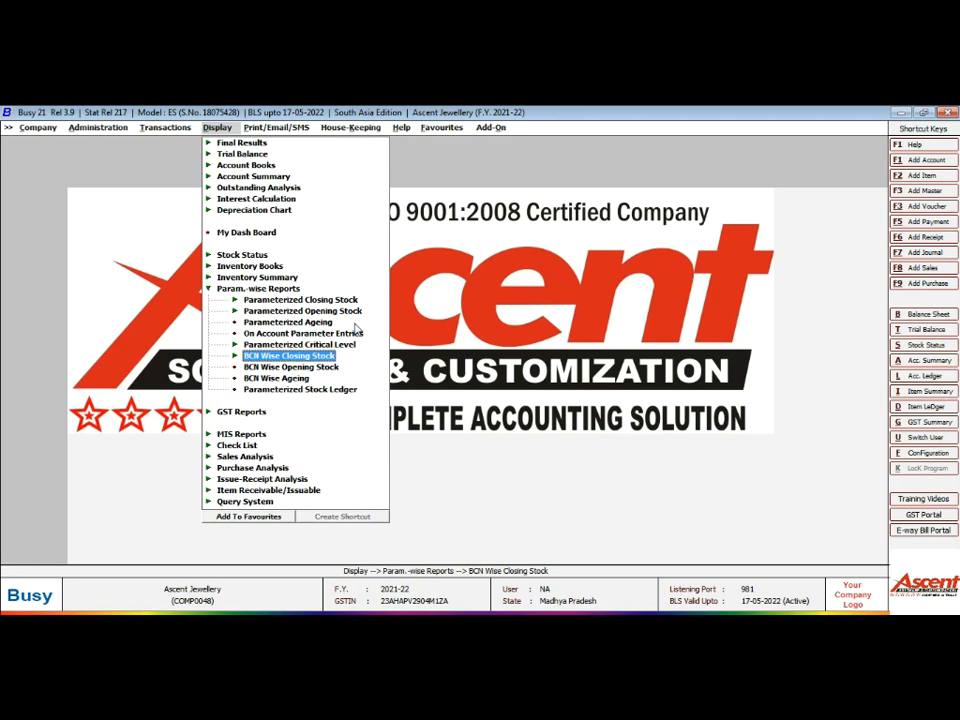
key("Right")
key("Down")
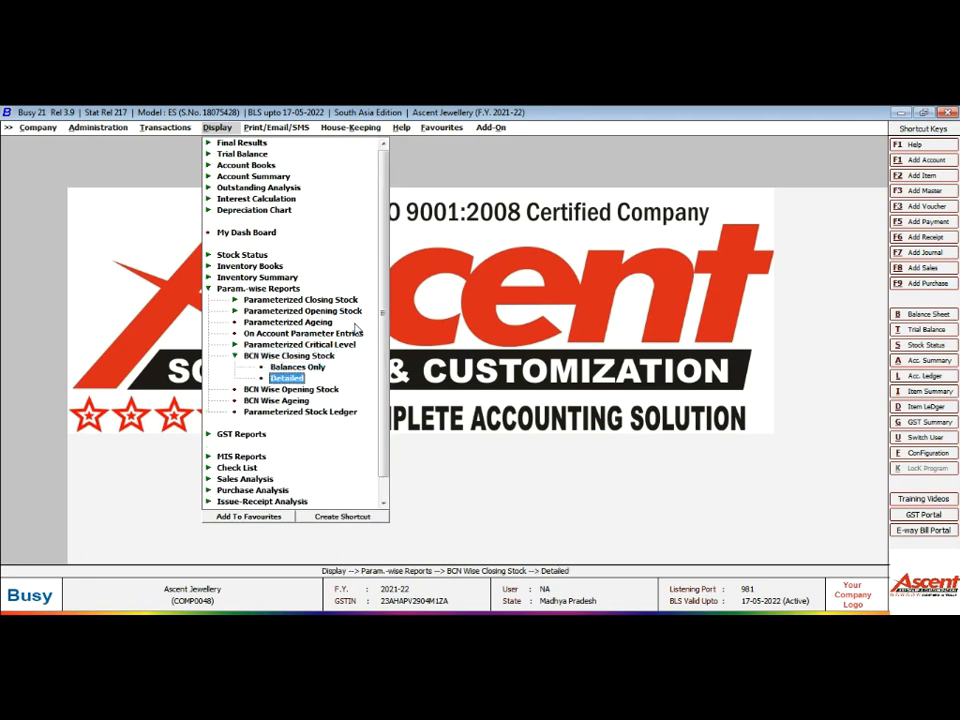
key("Return")
key("Escape")
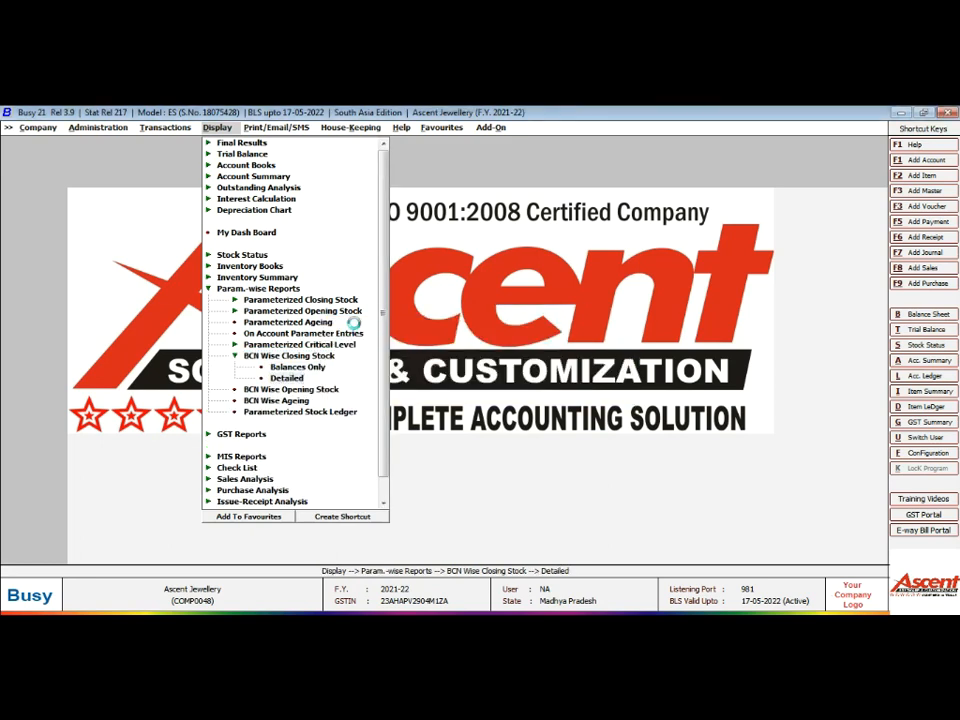
key("Return")
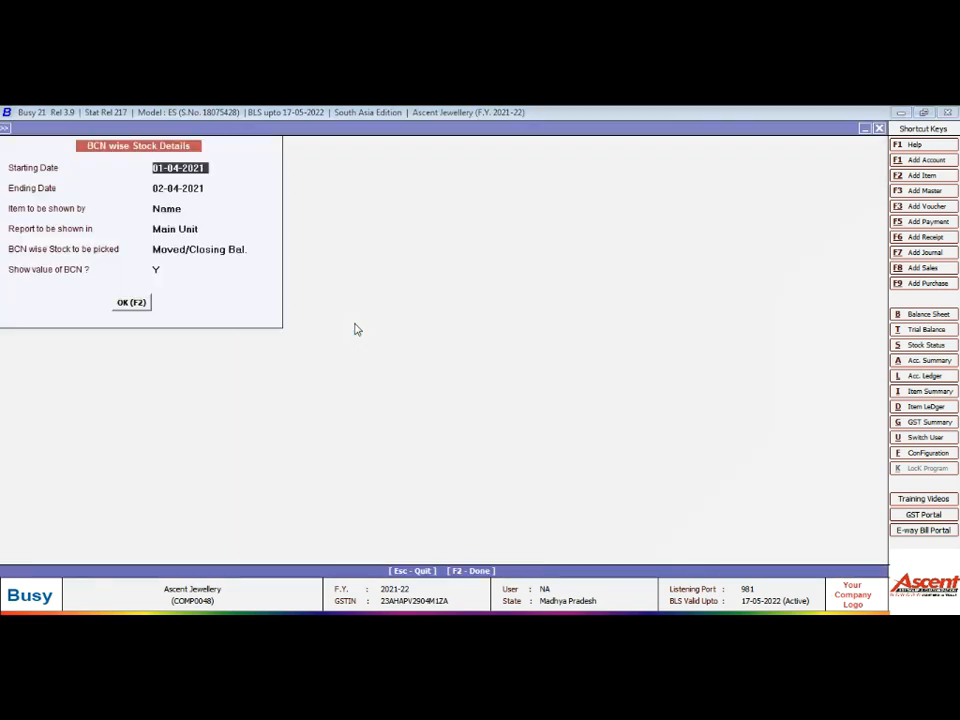
Generate the BCN wise stock details from 01-04-2021 to 02-04-2021 by name, in main unit, for Moved/Closing Bal., showing BCN values.
key("Return")
key("Up")
key("Return")
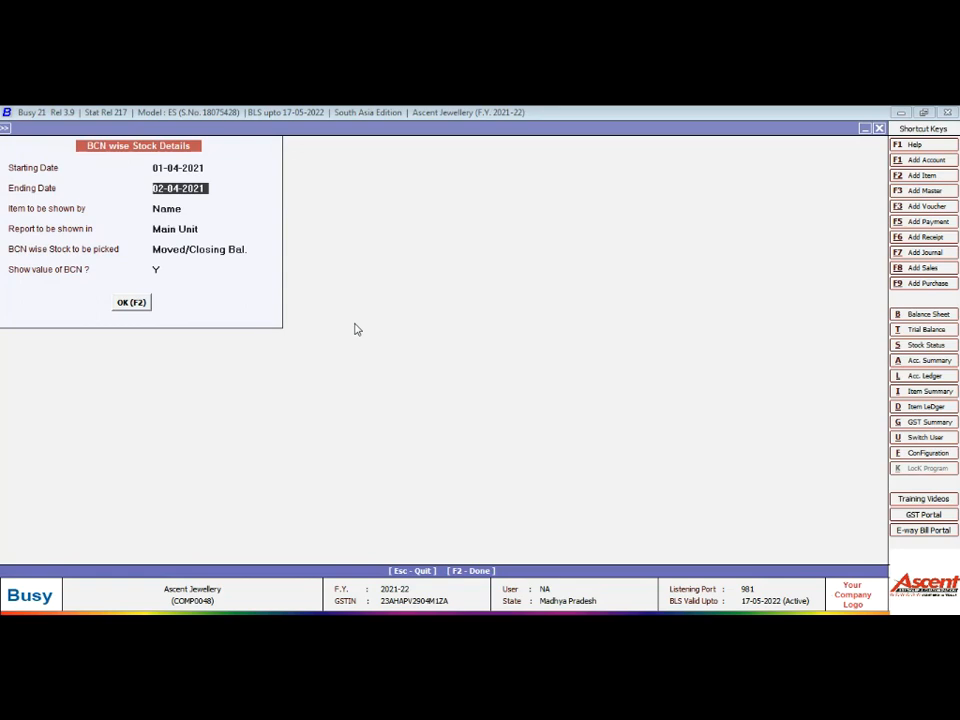
key("Return")
key("Return")
key("Return")
key("Return")
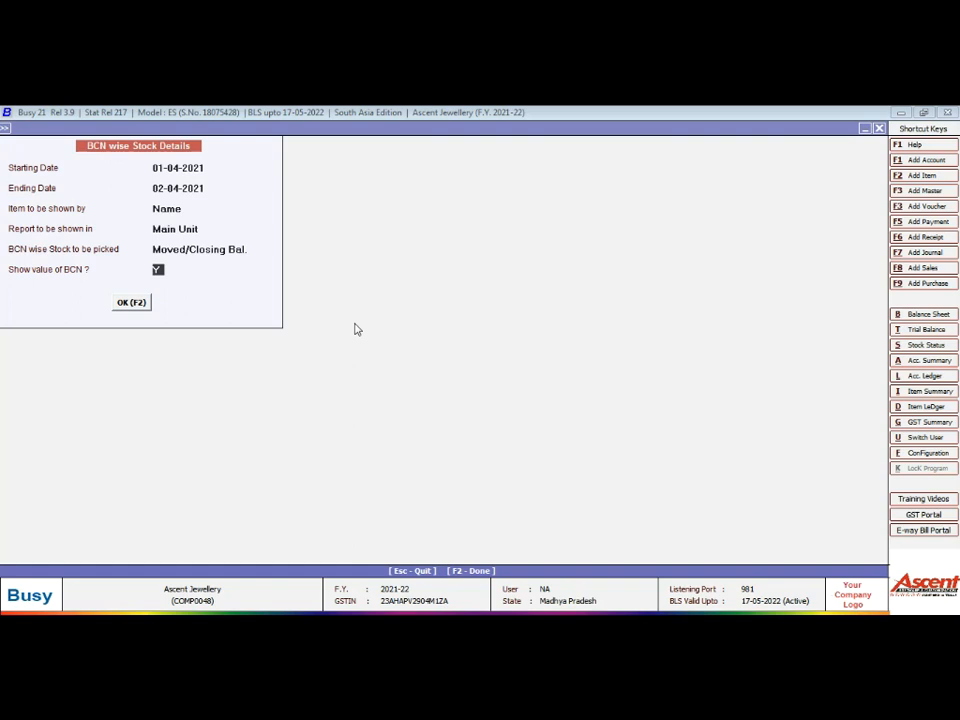
key("Return")
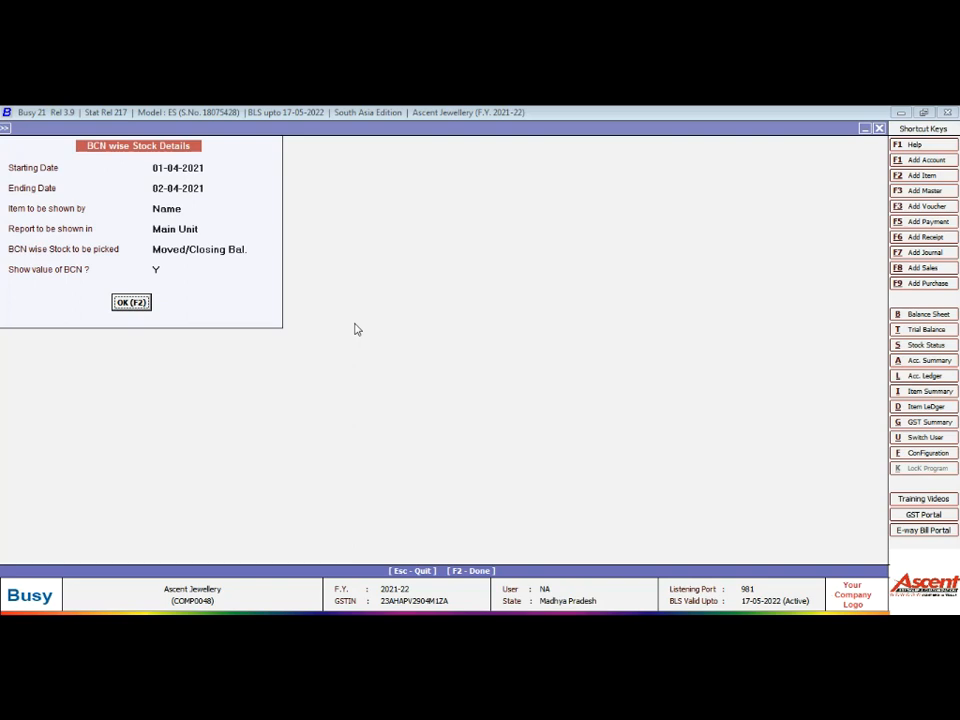
key("Return")
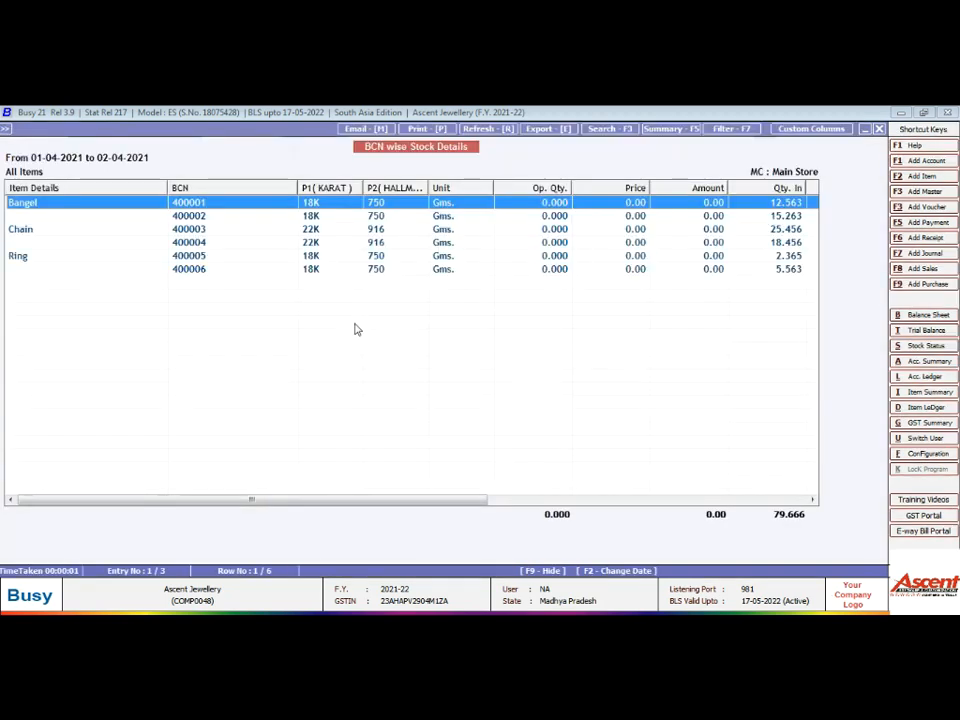
Examine the barcode, karat, hallmark and quantity-in entries for the Bangel and Chain pieces in the BCN wise stock report.
key("Down")
key("Down")
key("Down")
key("Down")
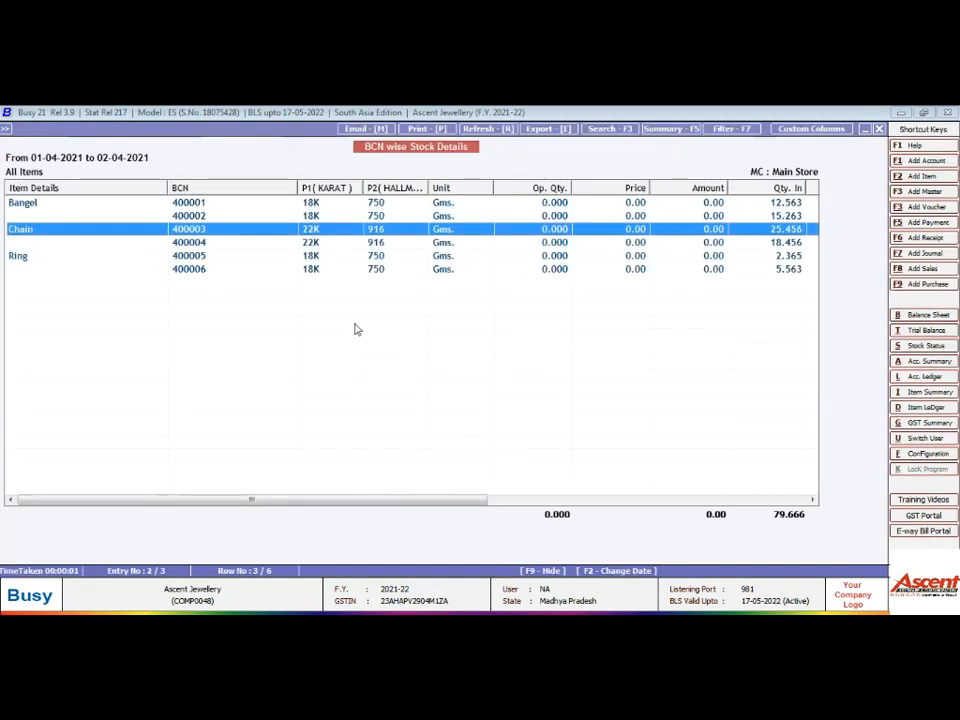
key("Up")
key("Up")
key("Up")
key("Down")
key("Down")
key("Down")
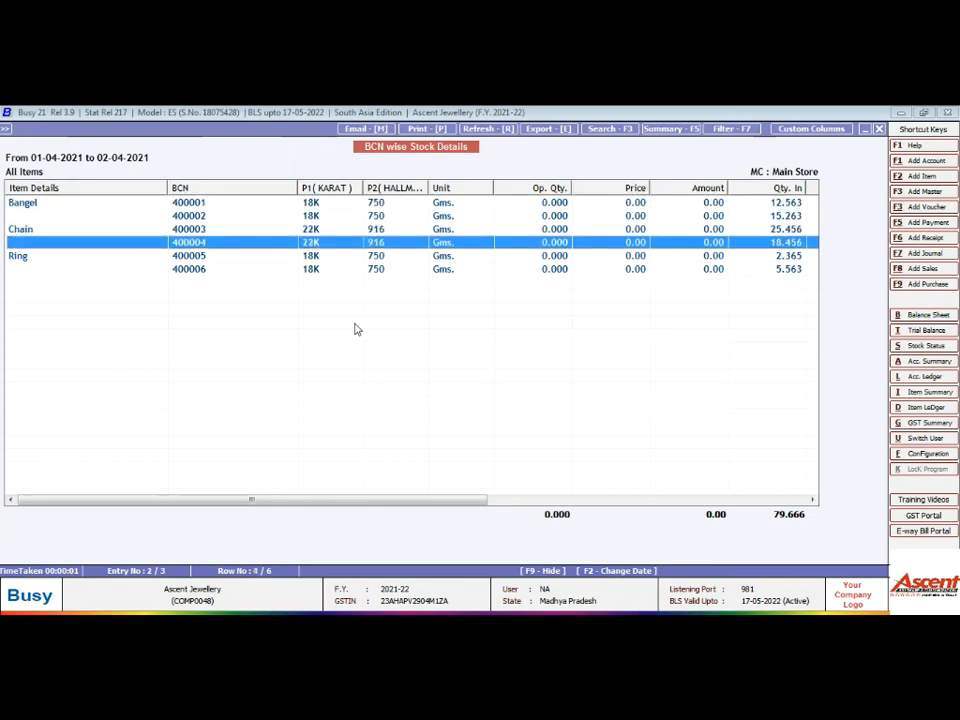
Go back over the Bangel and Chain barcode rows in the stock report and select the Bangel row with BCN 400001.
key("Up")
key("Up")
key("Up")
key("Up")
key("Down")
key("Down")
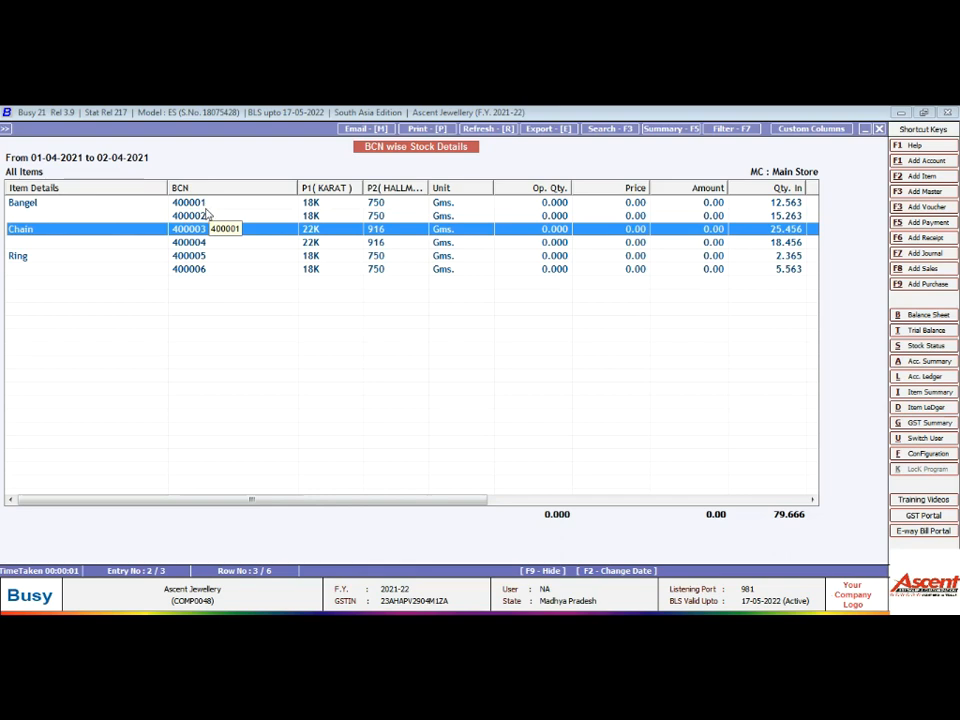
left_click(335, 207)
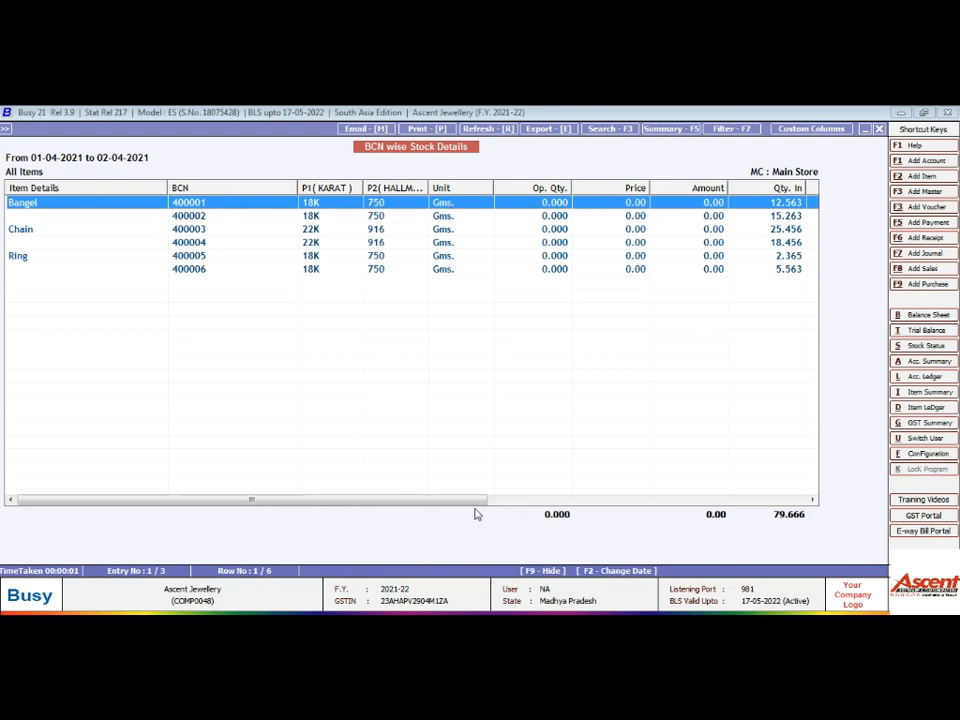
Examine the inward, outward and closing quantities, prices and amounts for each barcode, and close the BCN wise stock report.
left_click_drag(463, 500, 662, 501)
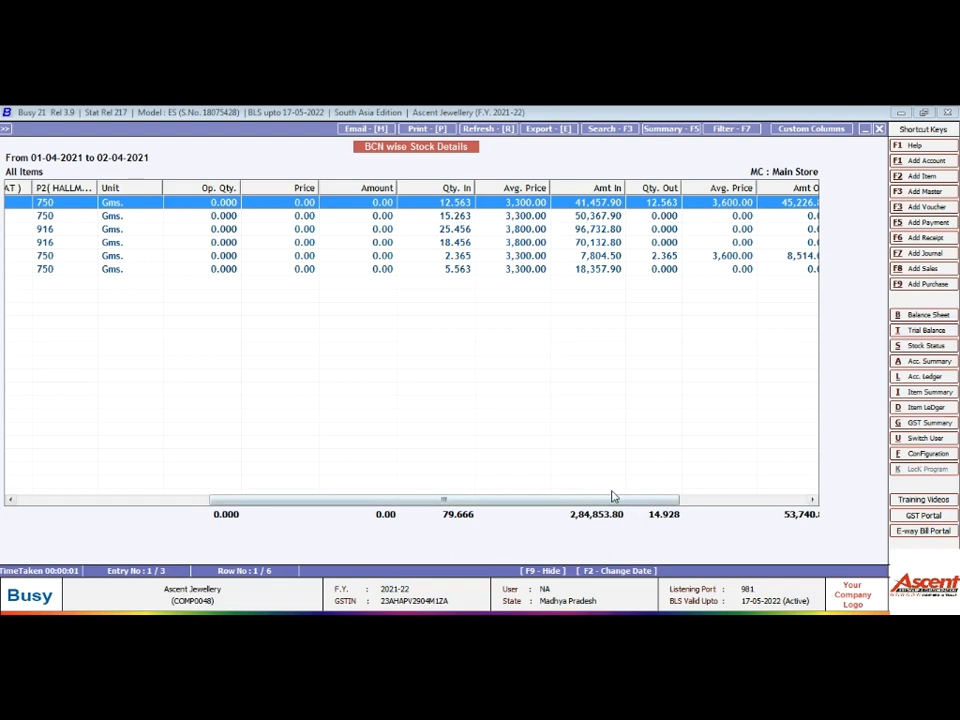
left_click_drag(611, 500, 713, 502)
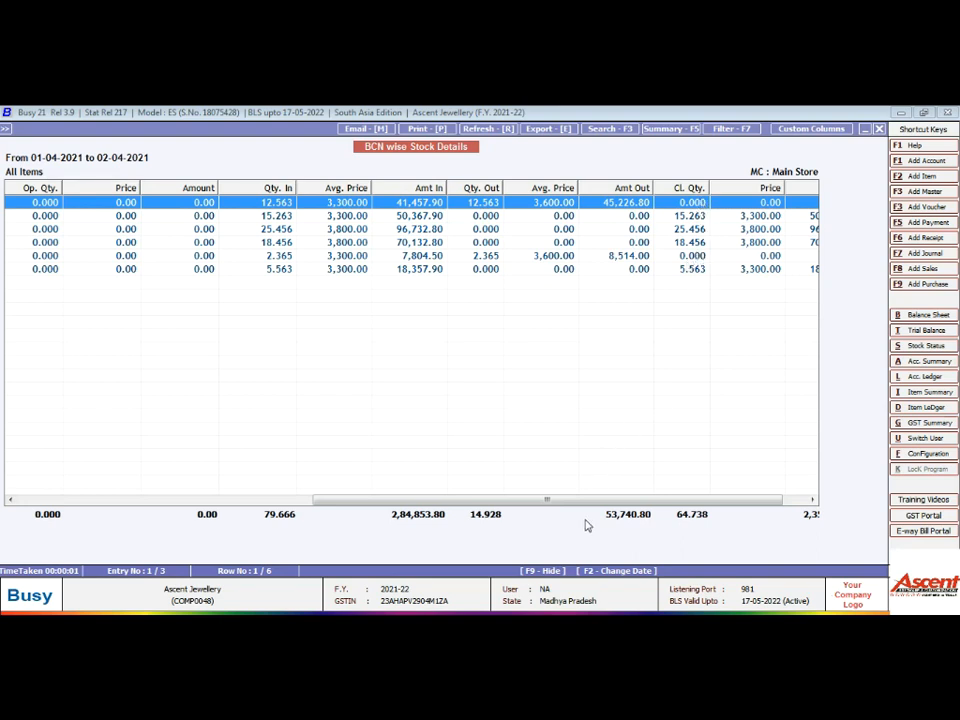
left_click_drag(588, 503, 628, 499)
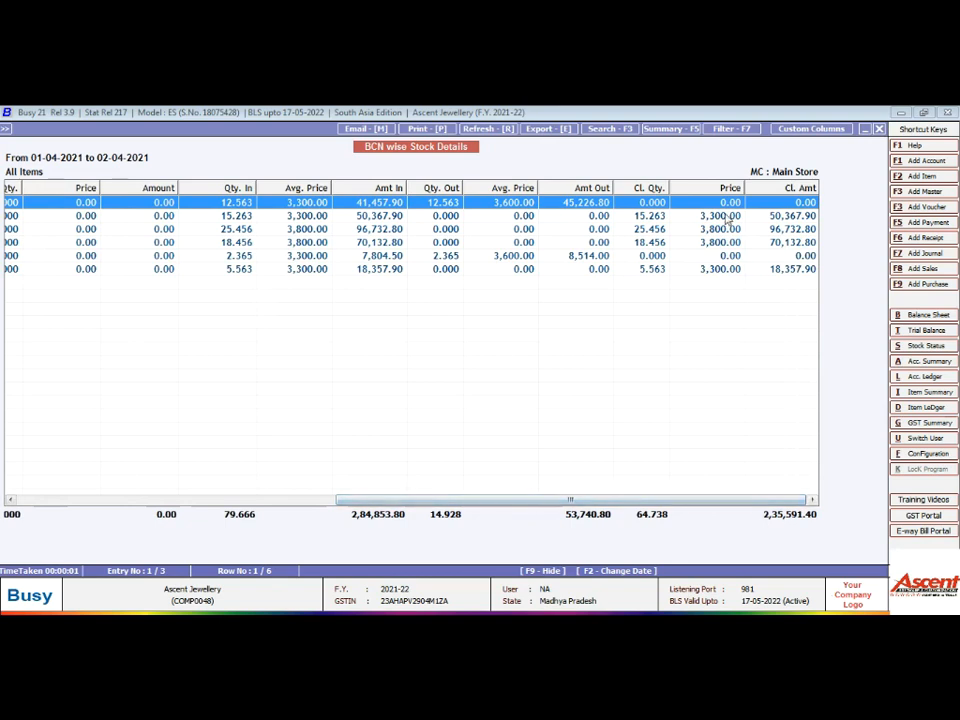
left_click_drag(692, 503, 309, 516)
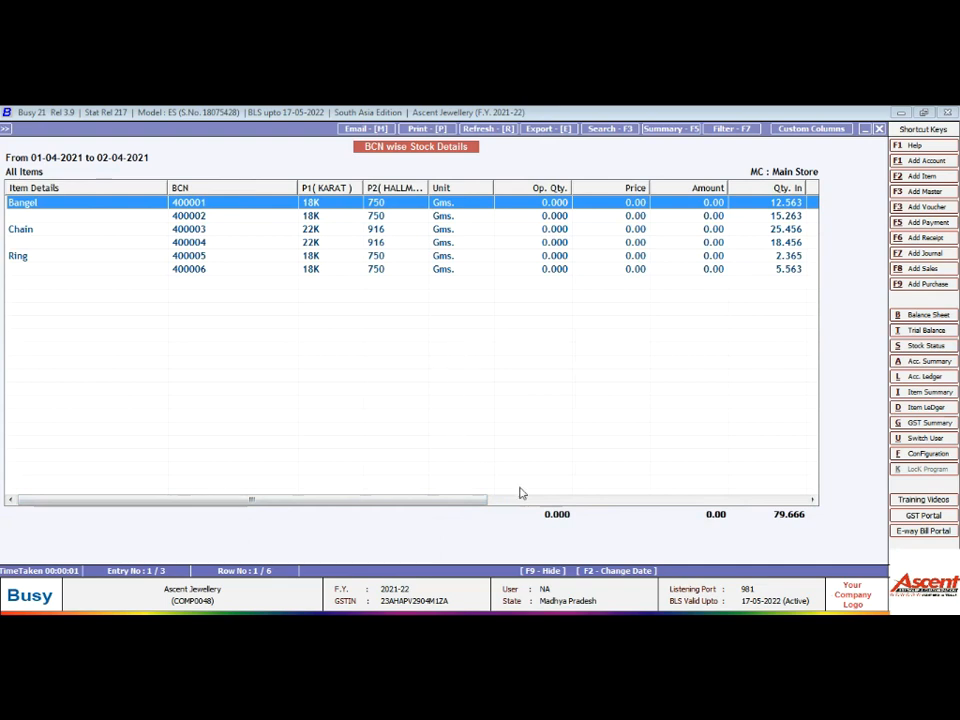
key("Escape")
key("Escape")
key("Escape")
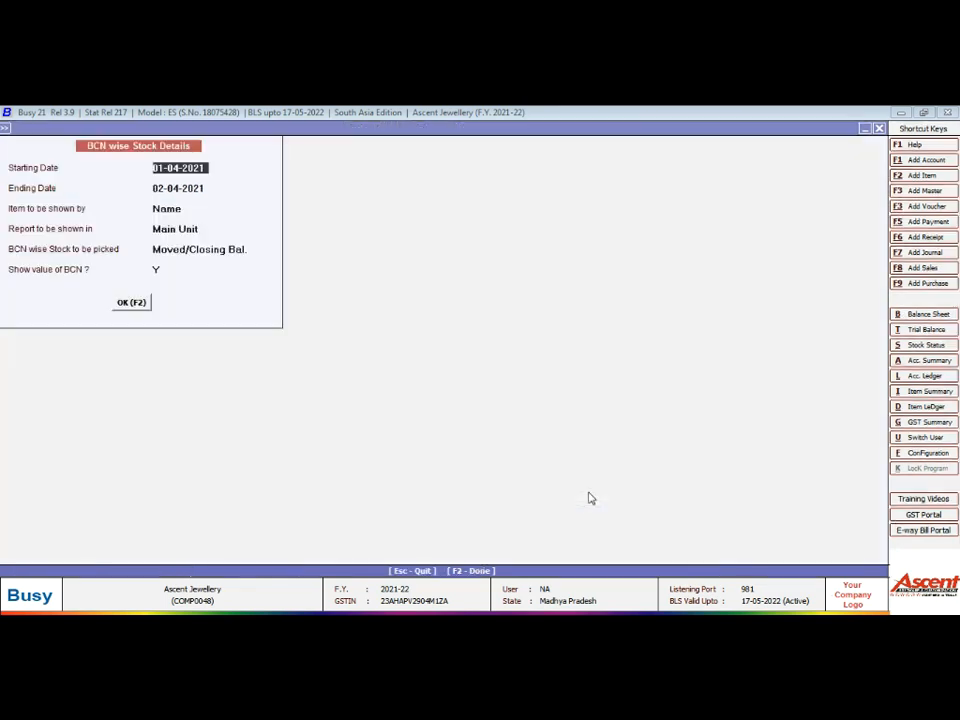